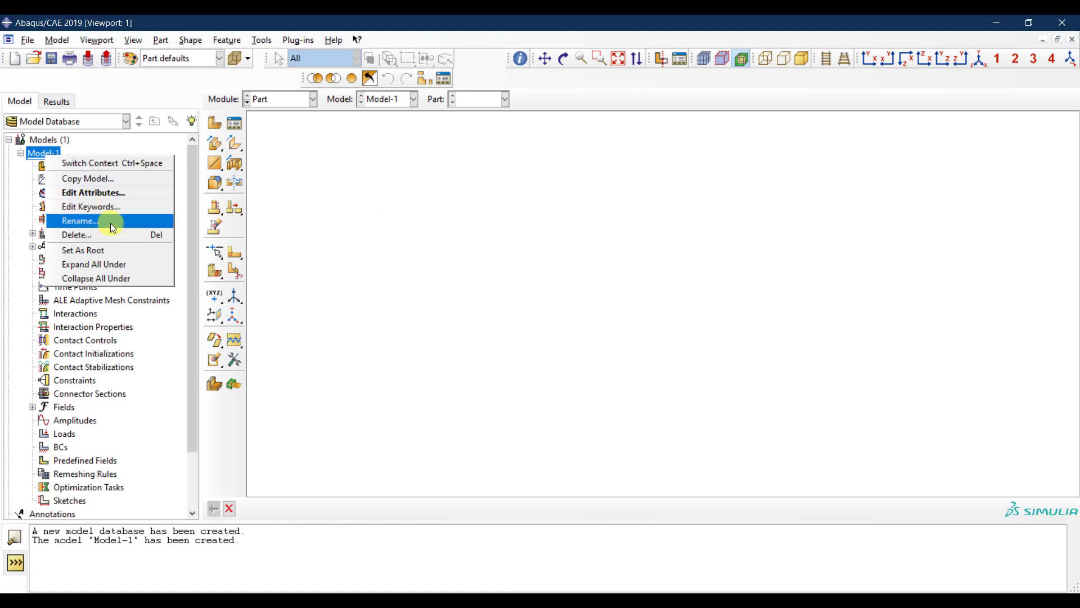
# Step: Rename the model as Model-Main
pyautogui.click(111, 223)
pyautogui.click(57, 131)
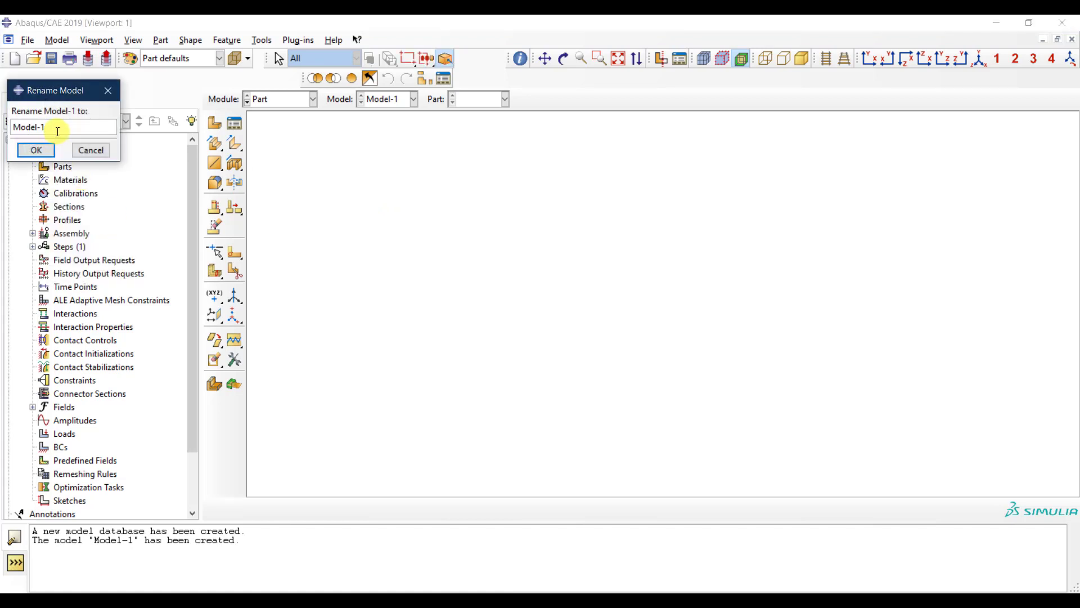
pyautogui.press('BackSpace')
pyautogui.press('BackSpace')
pyautogui.write('-Main')
pyautogui.click(36, 150)
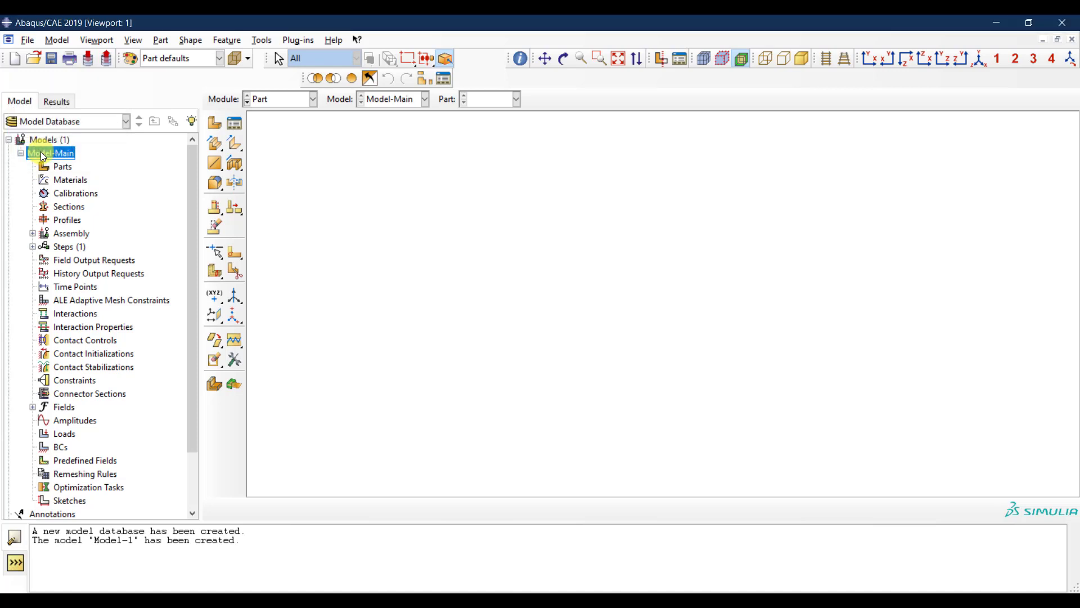
# Step: Create a 3D deformable solid extrusion part named Beam with an approximate size of 200
pyautogui.click(214, 125)
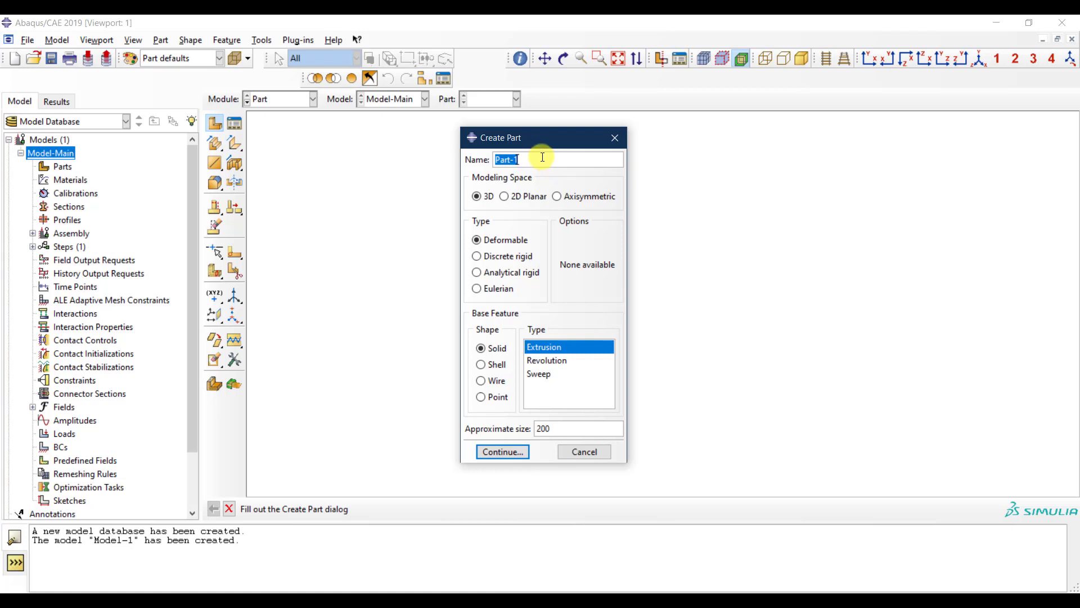
pyautogui.write('Beam')
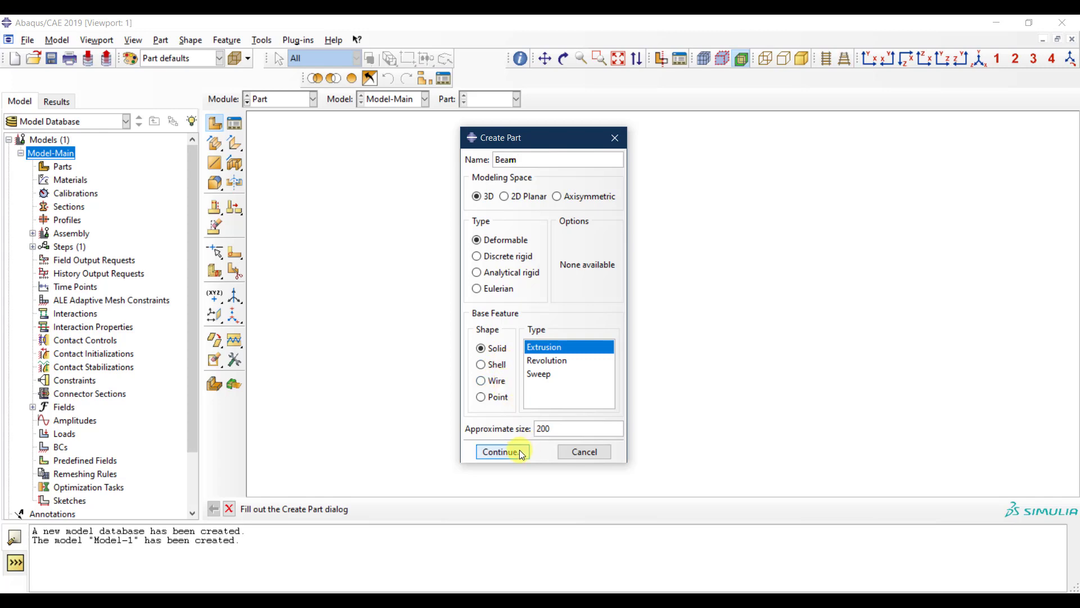
pyautogui.click(501, 451)
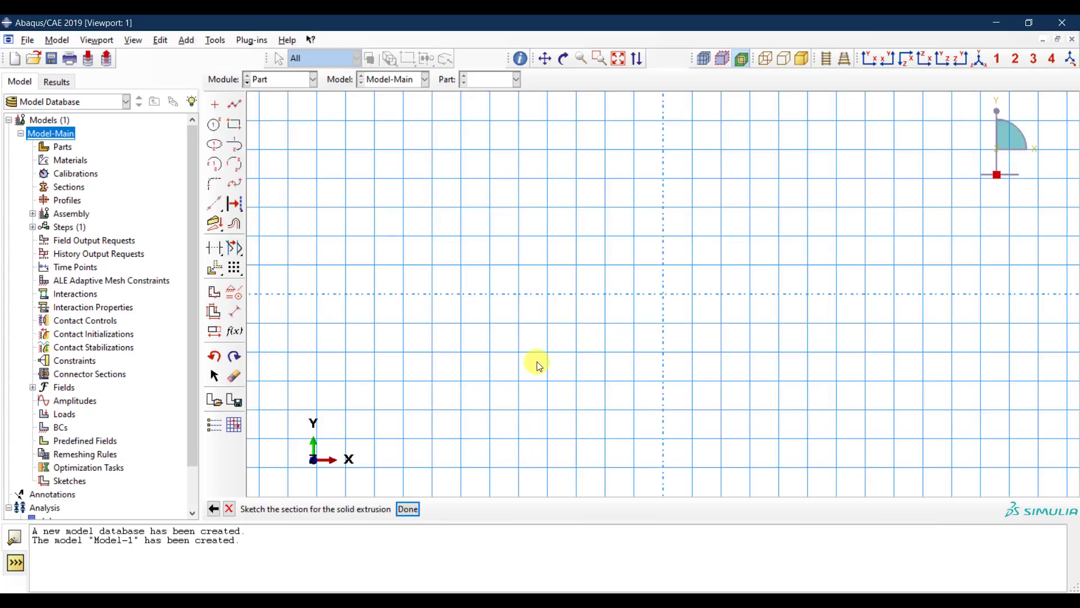
# Step: Sketch the upper flange of the I-section as a rectangle from corner -75,100 to corner 75,115
pyautogui.scroll(3, 554, 308)
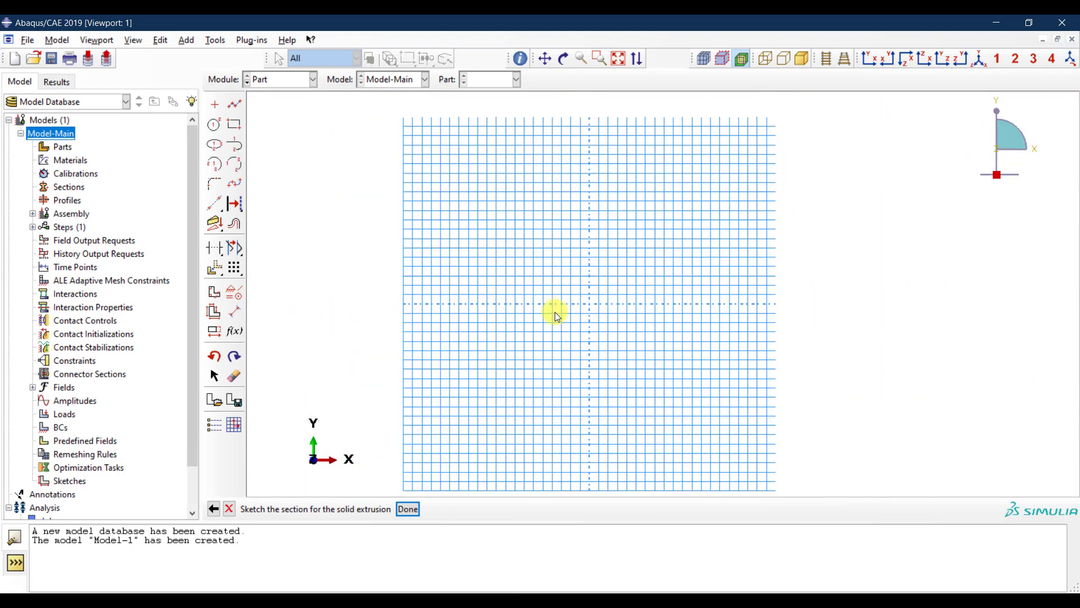
pyautogui.click(236, 125)
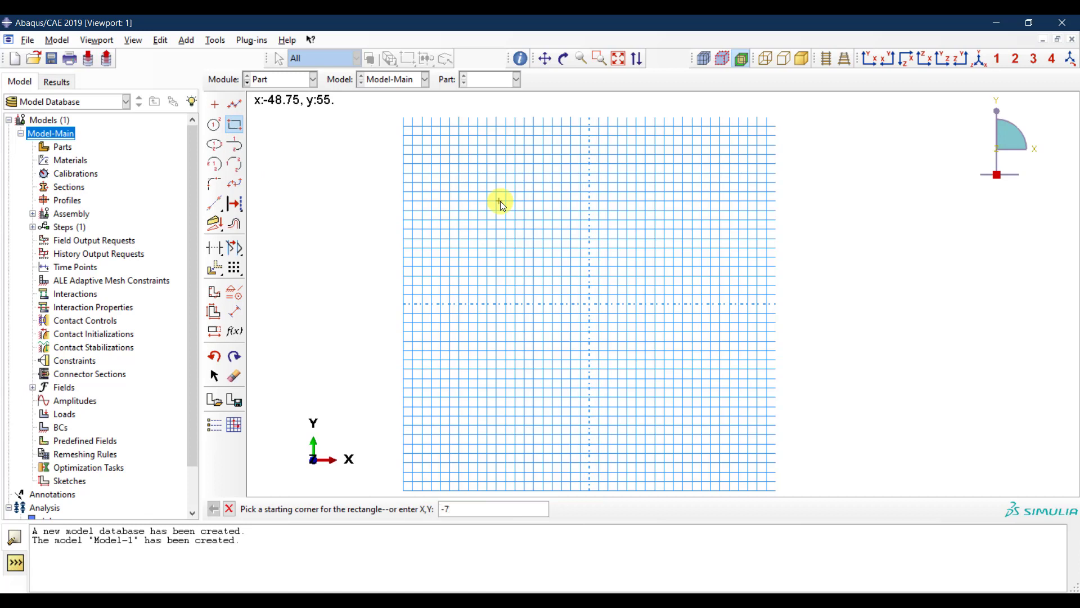
pyautogui.write('-75,100')
pyautogui.press('Return')
pyautogui.write('75,100')
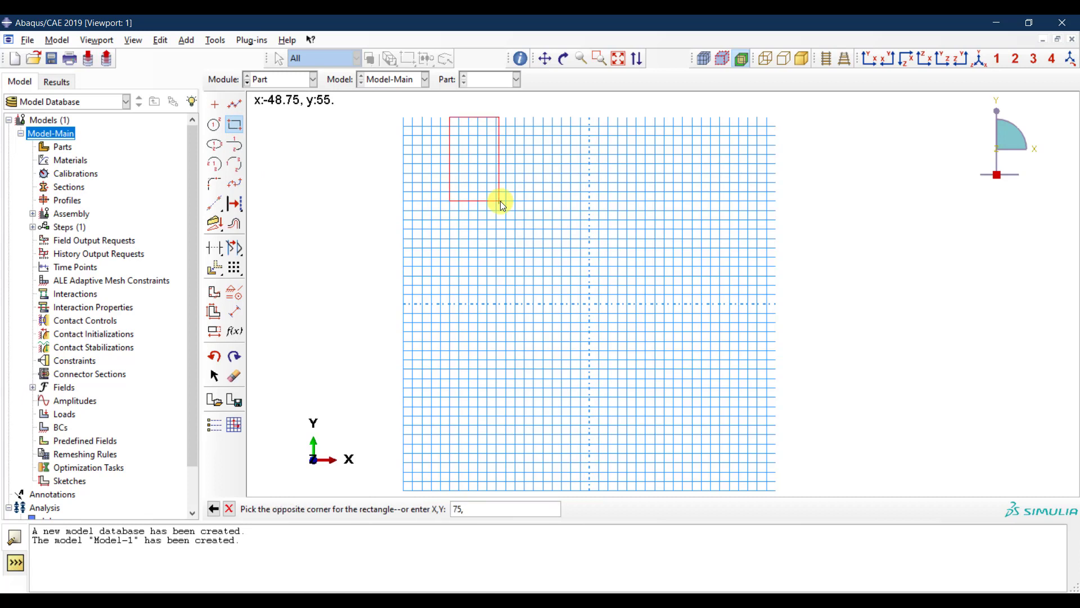
pyautogui.press('Return')
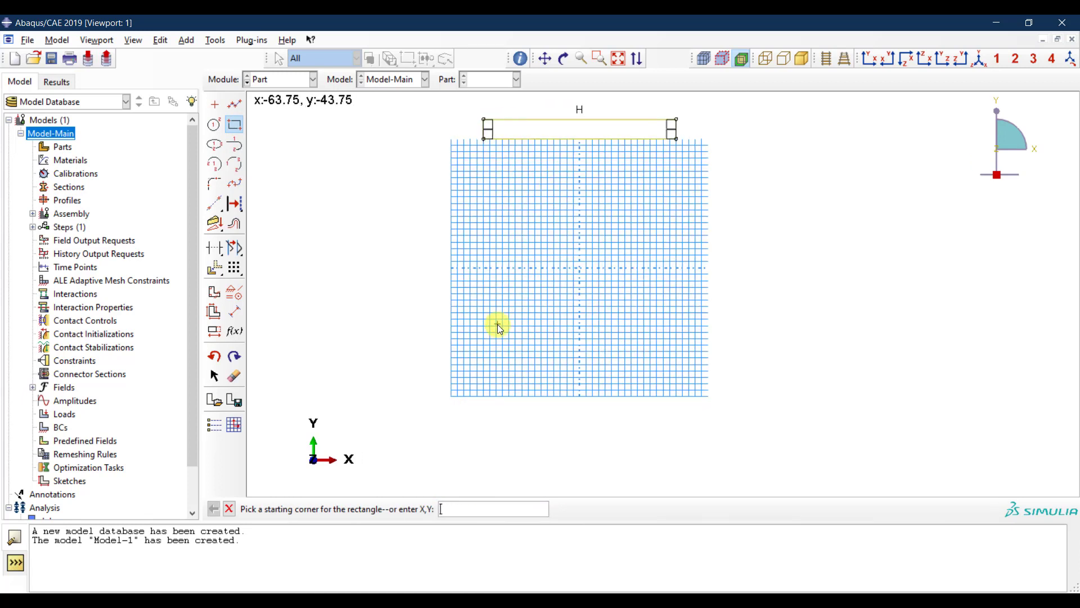
# Step: Sketch the lower flange as a rectangle from corner -75,-115 to corner 75,-100
pyautogui.click(229, 509)
pyautogui.click(235, 124)
pyautogui.write('-75')
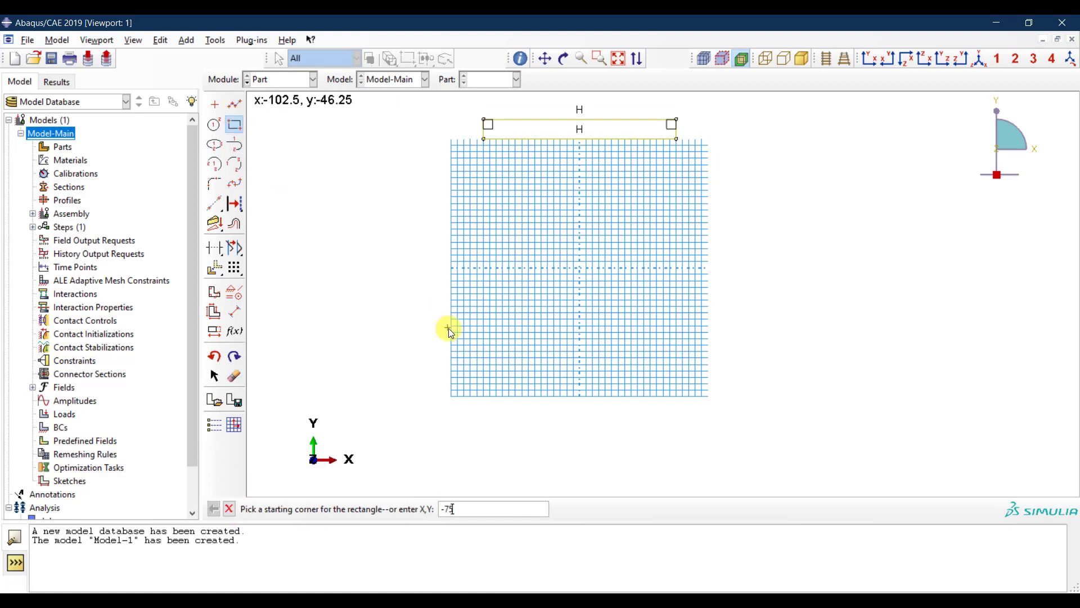
pyautogui.write(',-115')
pyautogui.press('Return')
pyautogui.write('75')
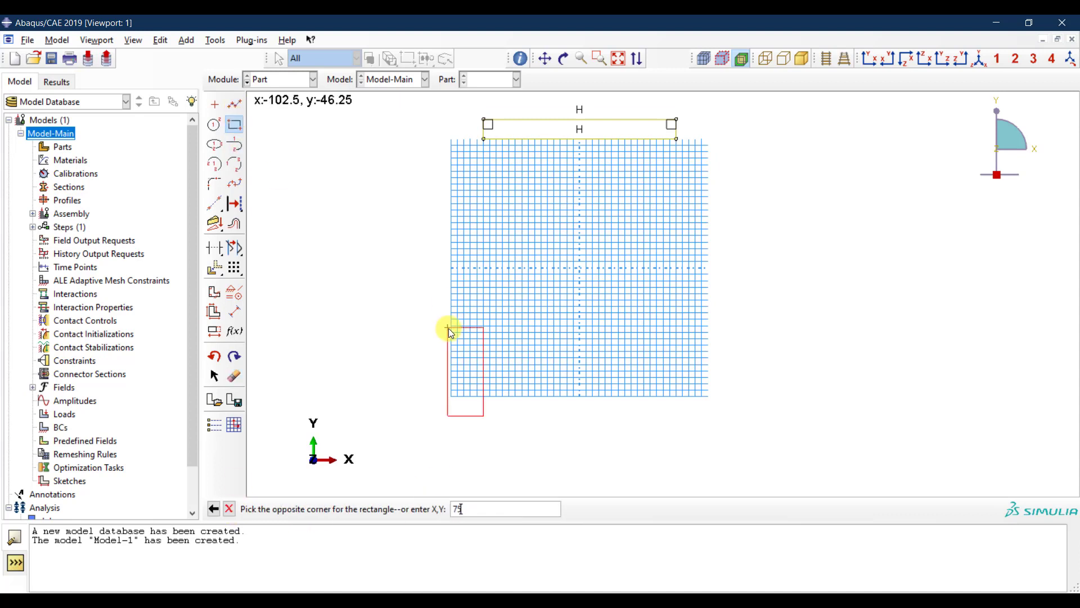
pyautogui.write(',-100')
pyautogui.press('Return')
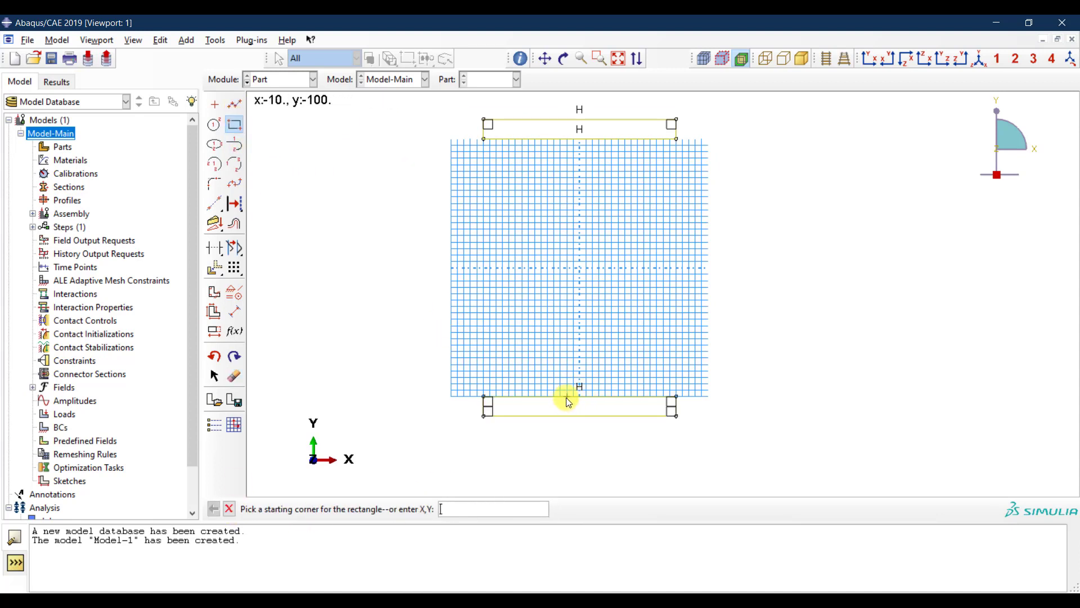
# Step: Sketch the web as a rectangle about 10 wide from corner -5,-100 up to the upper flange's underside
pyautogui.write('-5,-100')
pyautogui.press('Return')
pyautogui.scroll(3, 588, 140)
pyautogui.click(585, 138)
pyautogui.scroll(-3, 579, 139)
pyautogui.press('Escape')
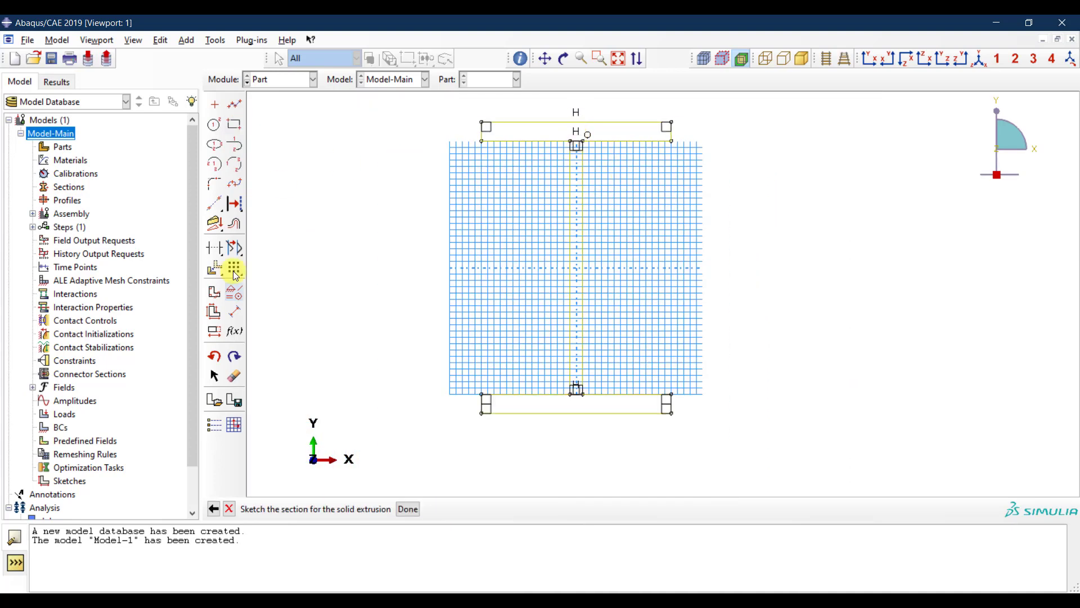
# Step: Trim the line segments between the web and both flanges so the profile becomes one closed I-section
pyautogui.click(215, 249)
pyautogui.scroll(4, 580, 152)
pyautogui.click(572, 124)
pyautogui.scroll(-5, 573, 125)
pyautogui.scroll(4, 580, 356)
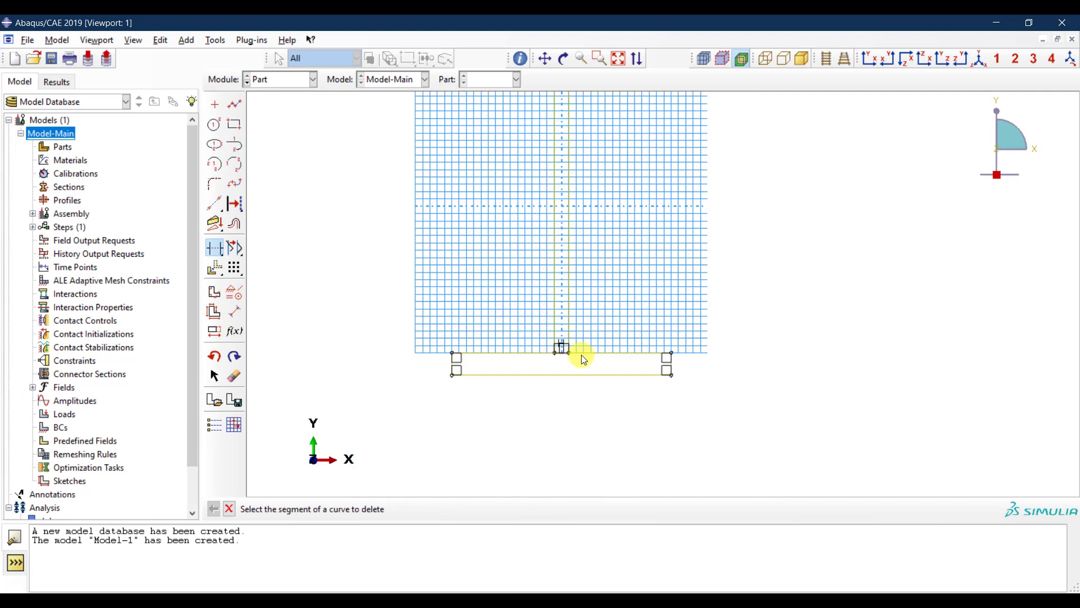
pyautogui.click(558, 355)
pyautogui.scroll(-1, 527, 388)
pyautogui.scroll(-2, 454, 454)
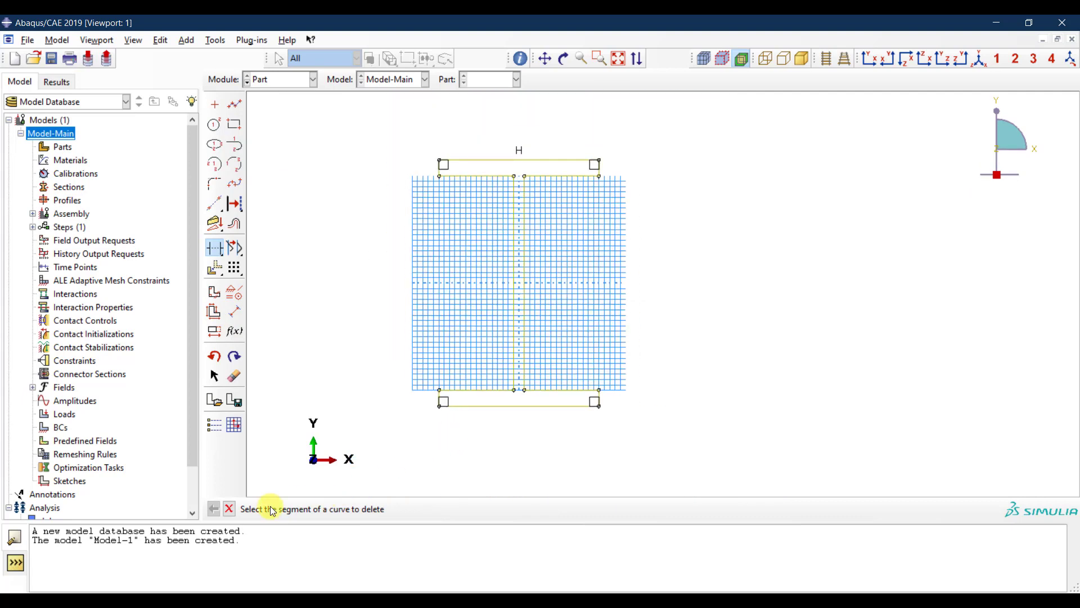
pyautogui.click(229, 510)
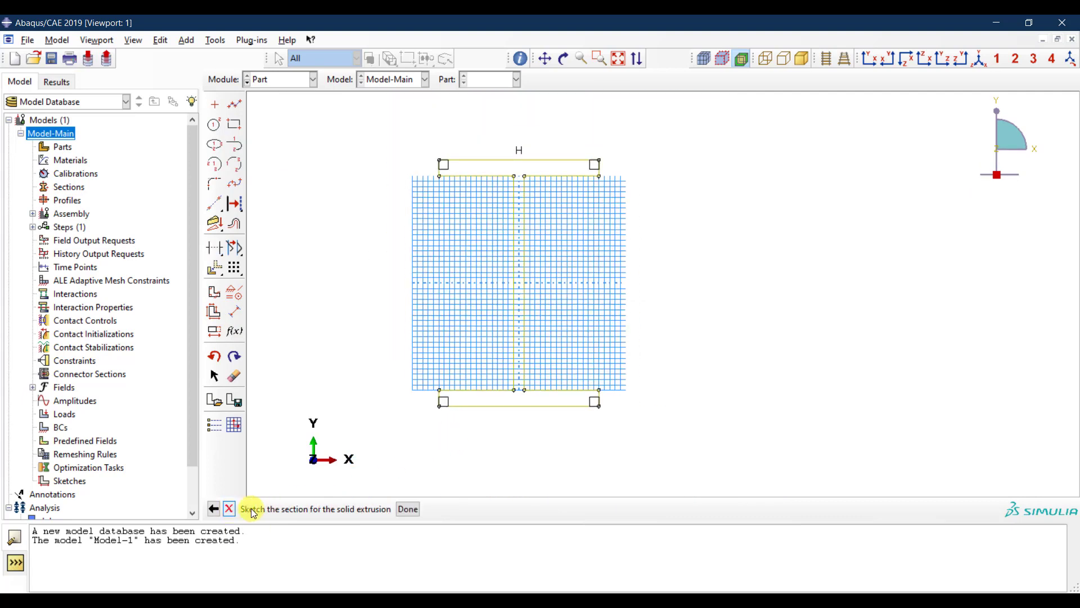
# Step: Finish the section sketch and extrude it to a depth of 2000
pyautogui.click(409, 509)
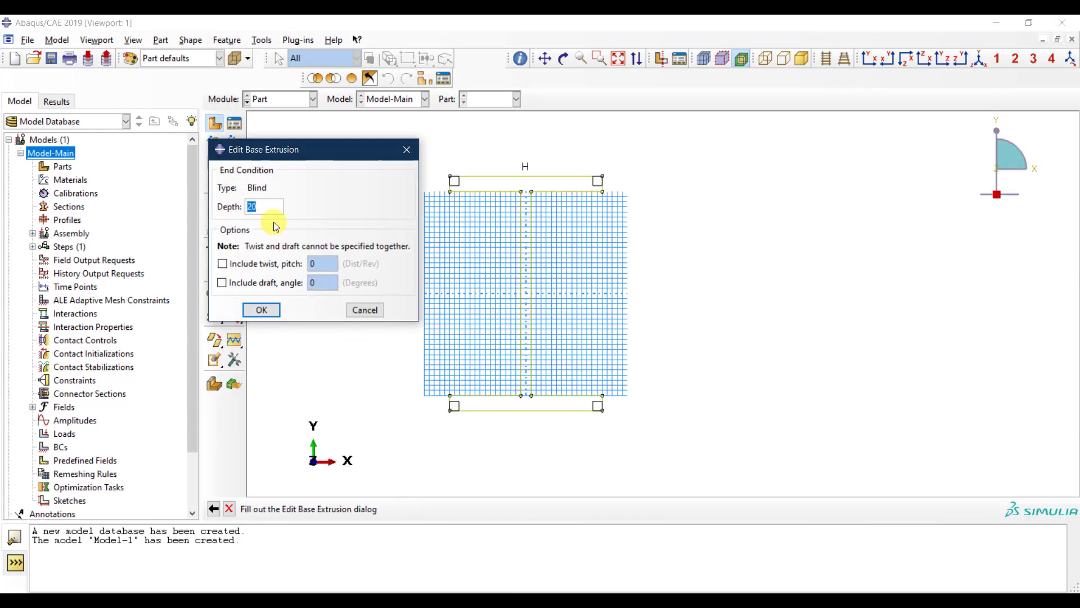
pyautogui.write('2000')
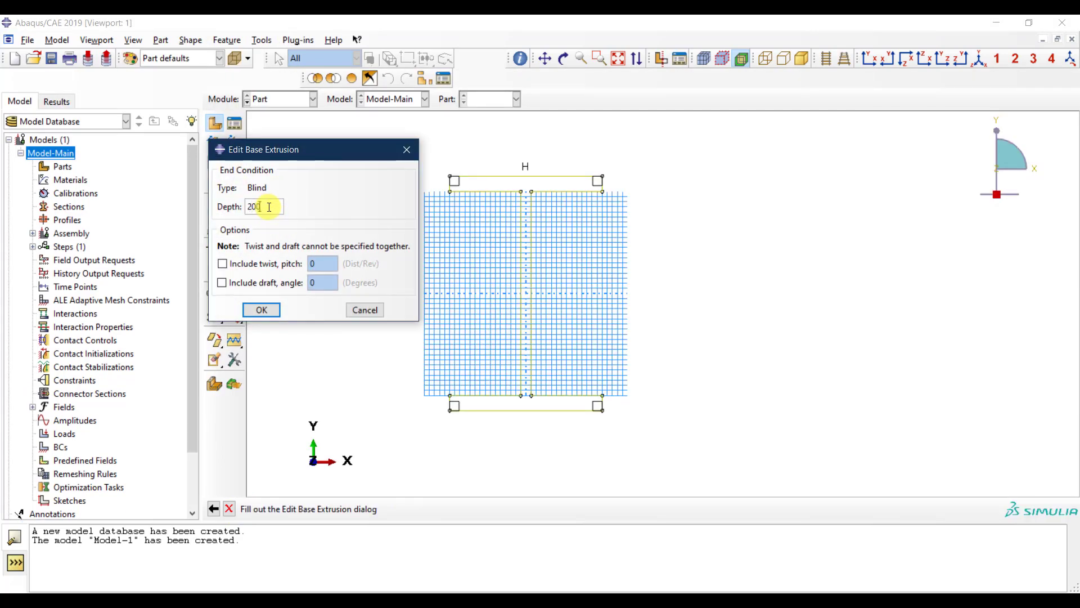
pyautogui.click(265, 305)
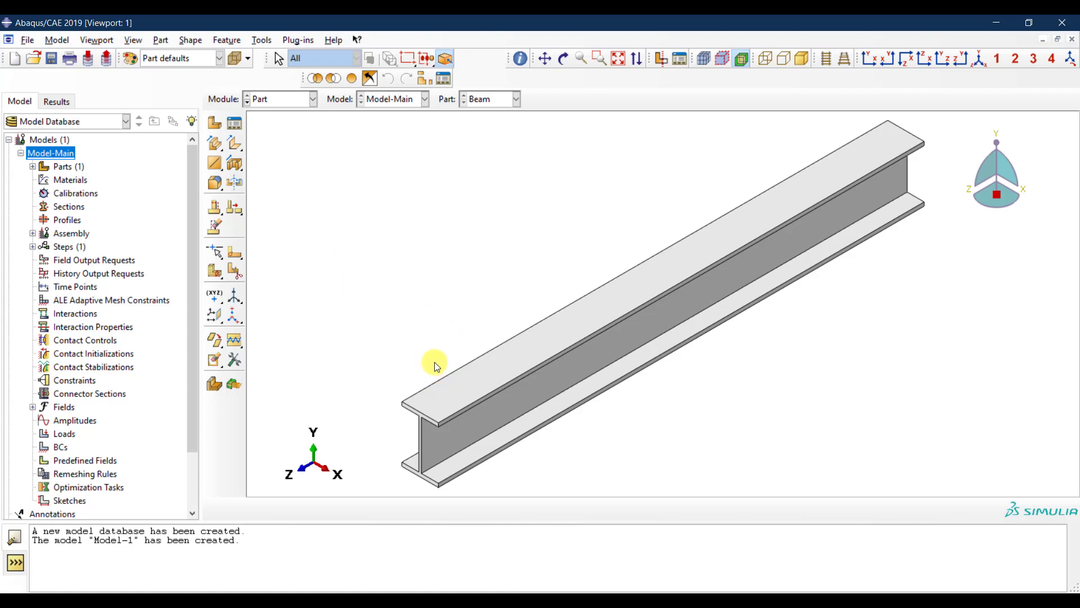
# Step: Partition the beam cell with a three-point plane through the junction of the web and lower flange
pyautogui.click(217, 270)
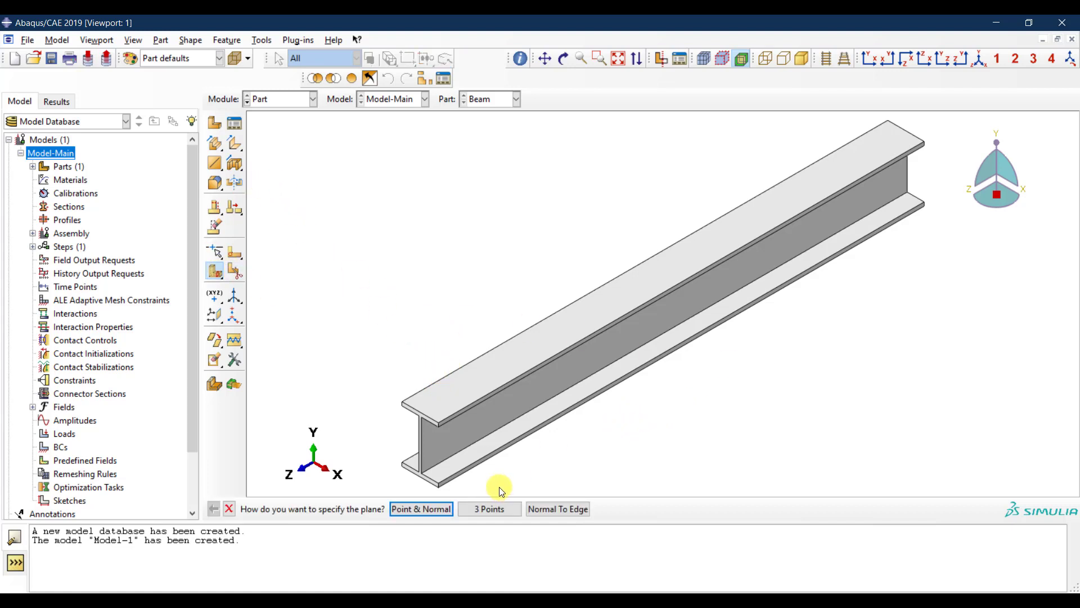
pyautogui.click(488, 509)
pyautogui.scroll(5, 421, 473)
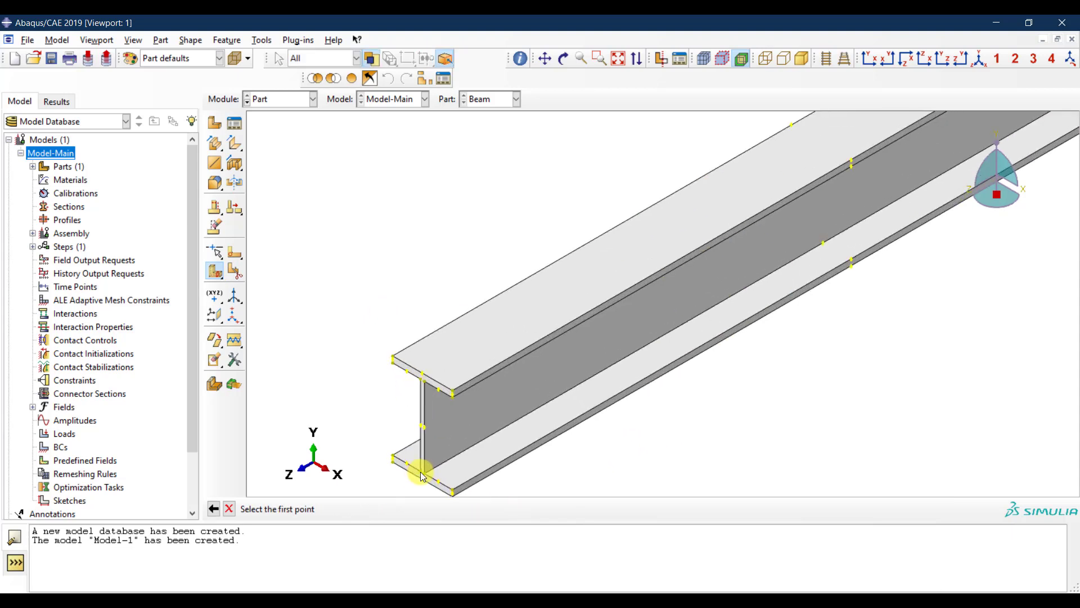
pyautogui.scroll(1, 421, 474)
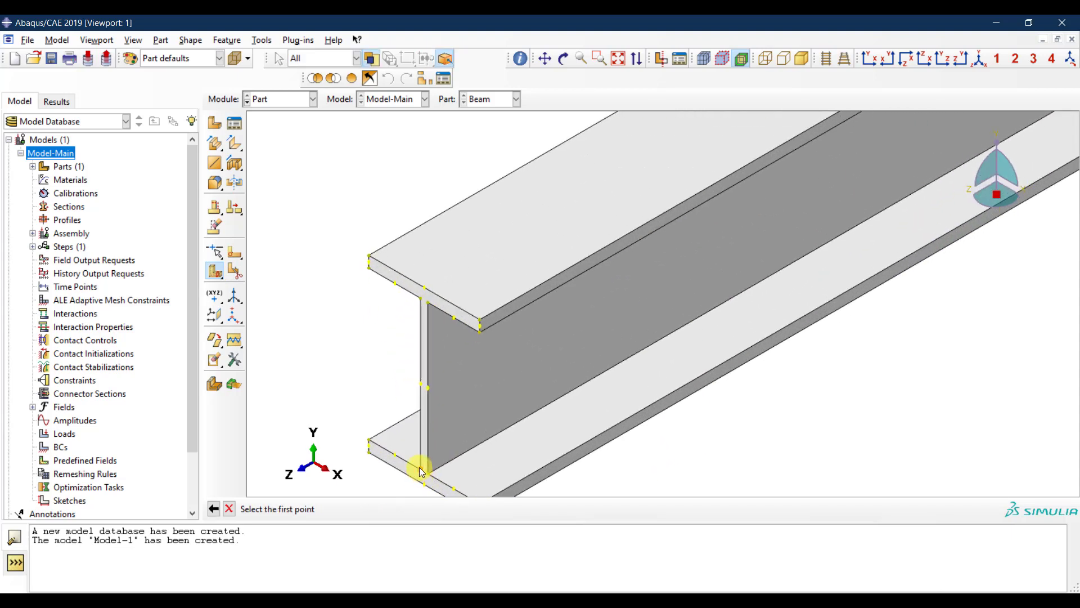
pyautogui.click(421, 468)
pyautogui.click(428, 472)
pyautogui.scroll(-1, 419, 460)
pyautogui.scroll(-2, 692, 339)
pyautogui.click(945, 176)
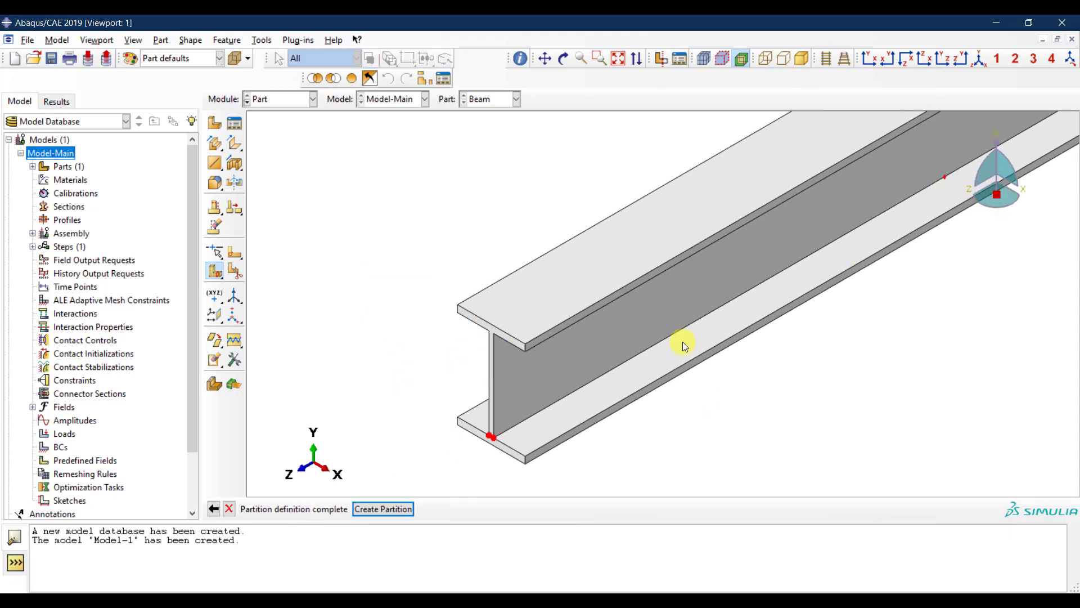
pyautogui.click(389, 511)
# Step: Partition the upper cell with a three-point plane through the junction of the web and upper flange
pyautogui.click(508, 313)
pyautogui.click(360, 508)
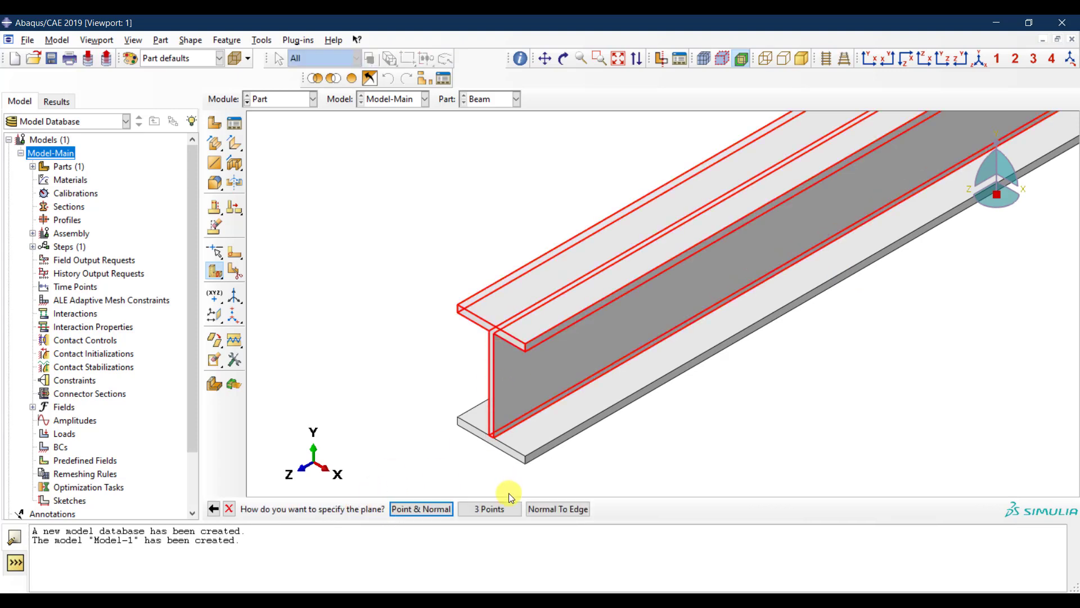
pyautogui.click(505, 506)
pyautogui.click(490, 331)
pyautogui.click(496, 332)
pyautogui.scroll(-2, 394, 372)
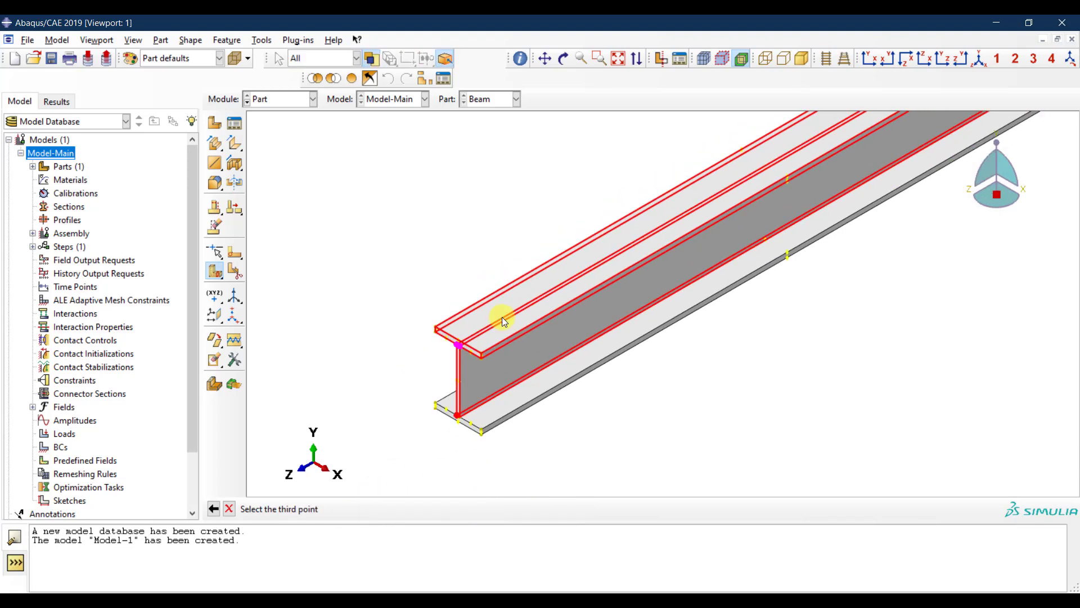
pyautogui.click(565, 58)
pyautogui.moveTo(637, 265); pyautogui.dragTo(677, 232)
pyautogui.press('Escape')
pyautogui.click(666, 220)
pyautogui.click(389, 508)
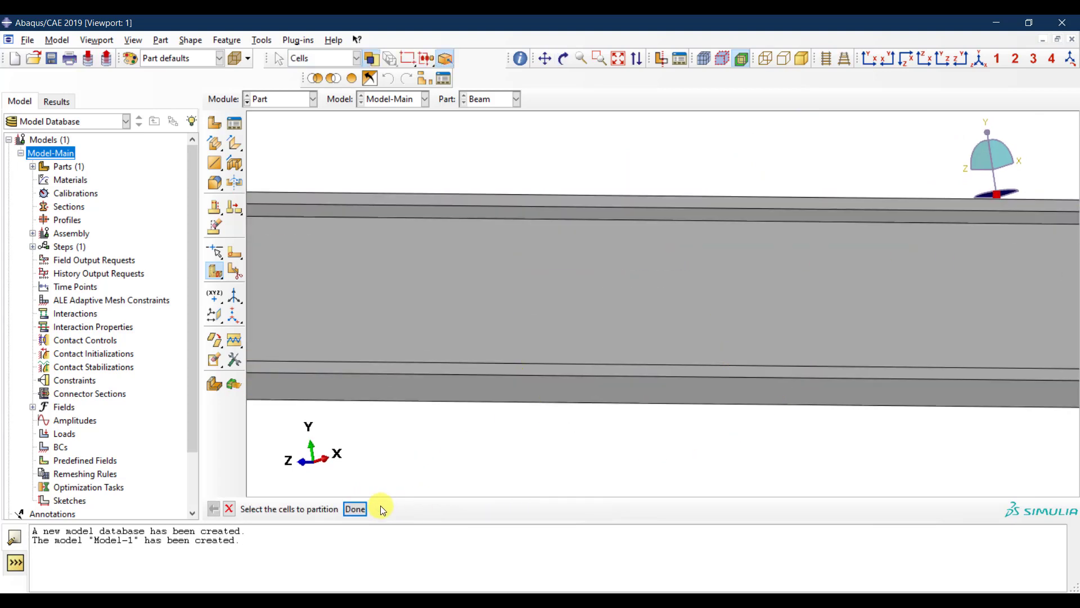
pyautogui.press('Escape')
pyautogui.click(979, 59)
pyautogui.scroll(1, 409, 452)
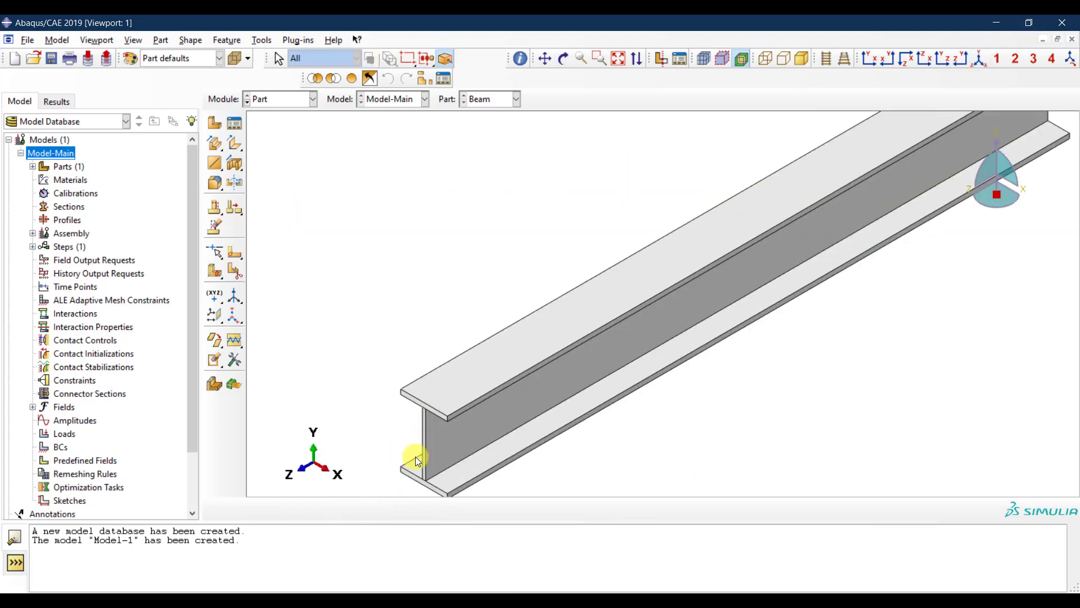
pyautogui.scroll(1, 417, 455)
pyautogui.scroll(-1, 453, 378)
pyautogui.scroll(2, 419, 456)
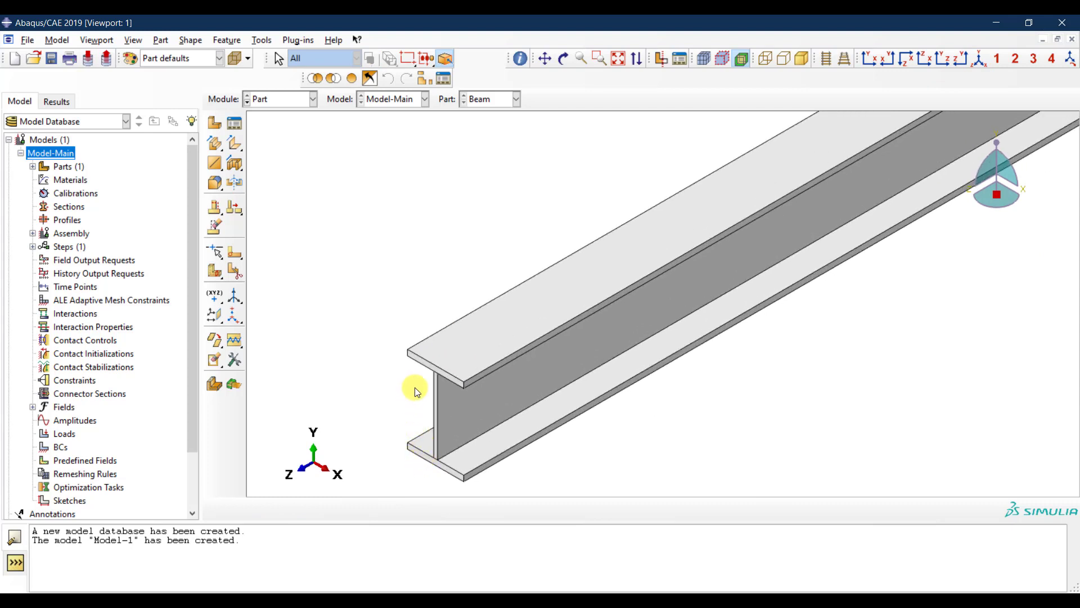
pyautogui.scroll(-1, 394, 339)
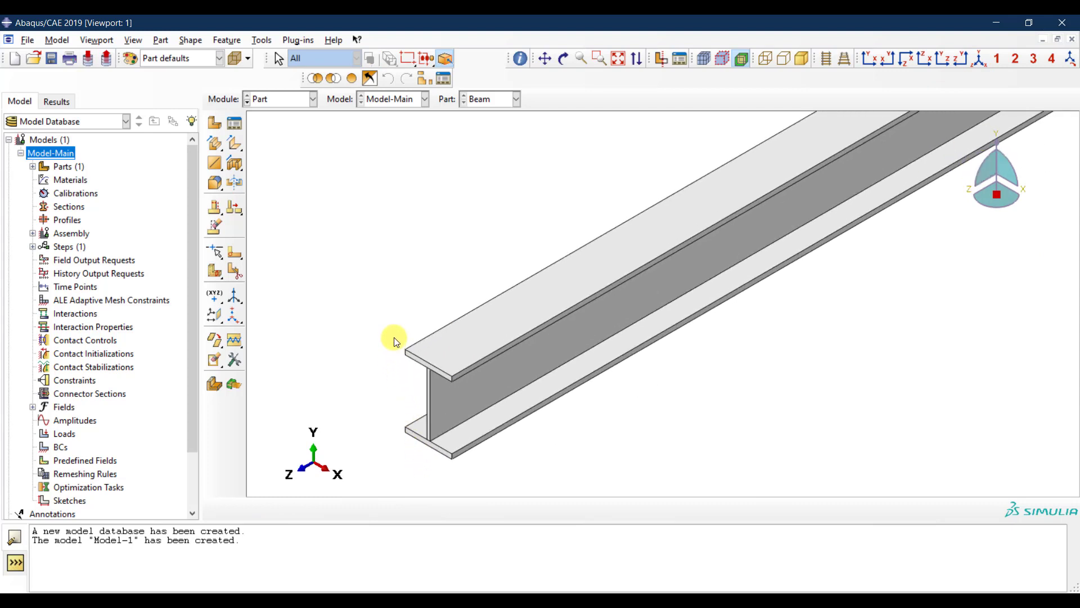
# Step: Switch to the Property module and start a new material named Steel
pyautogui.click(275, 100)
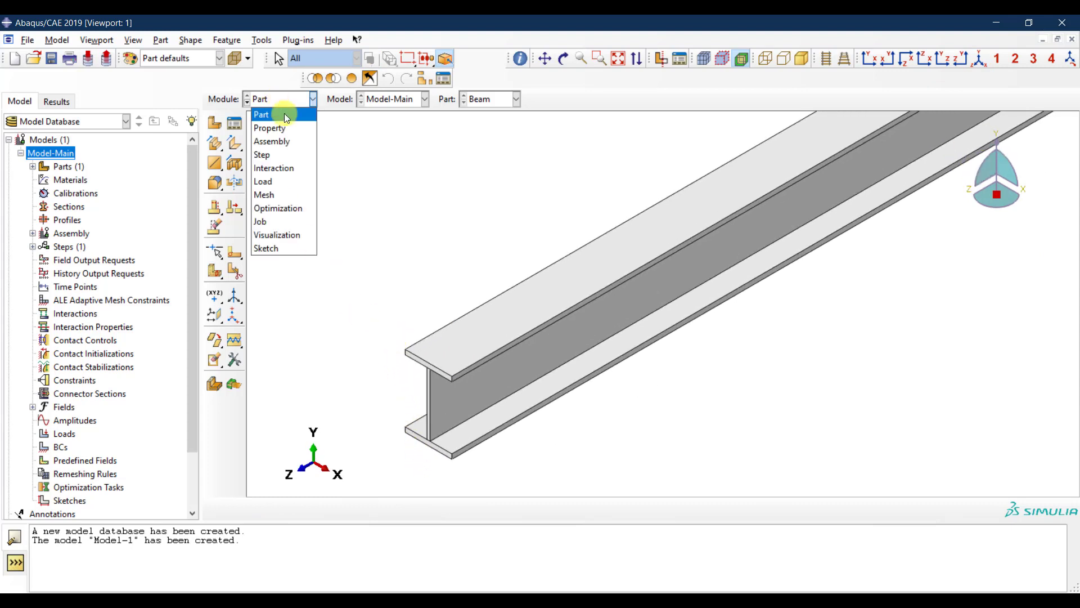
pyautogui.click(290, 129)
pyautogui.click(221, 124)
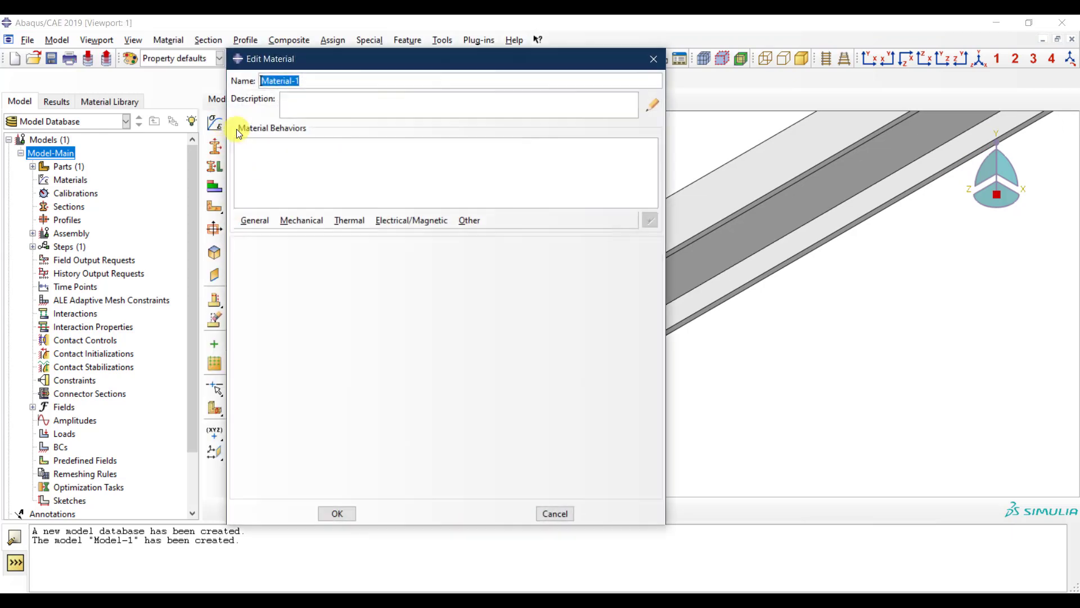
pyautogui.write('Steel')
# Step: Add isotropic elastic behavior to the Steel material with Young's modulus 200000 and Poisson's ratio 0.3
pyautogui.click(294, 222)
pyautogui.moveTo(363, 234)
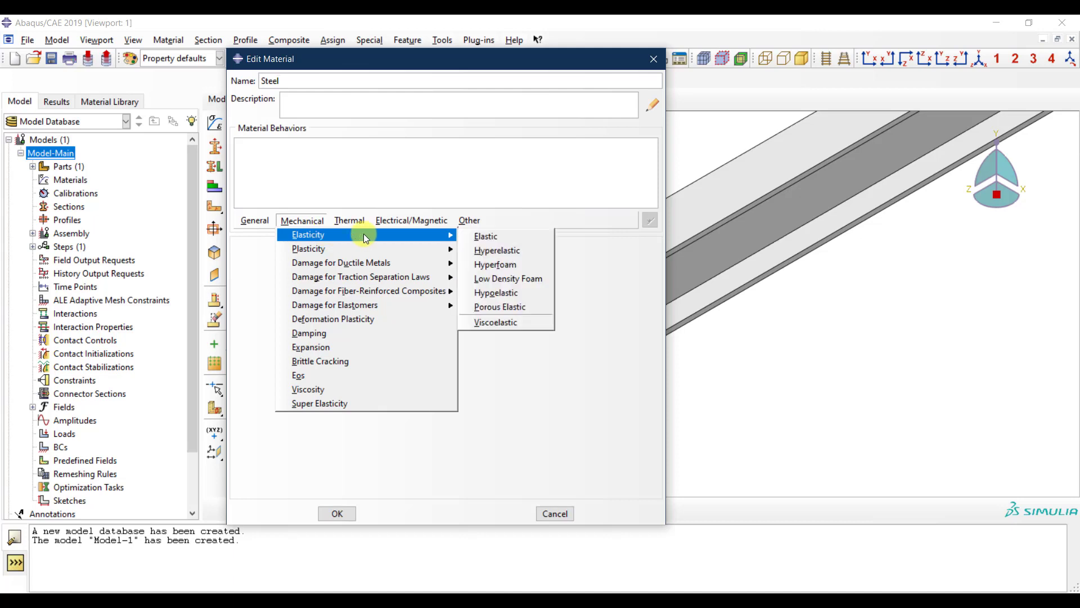
pyautogui.click(488, 237)
pyautogui.click(291, 412)
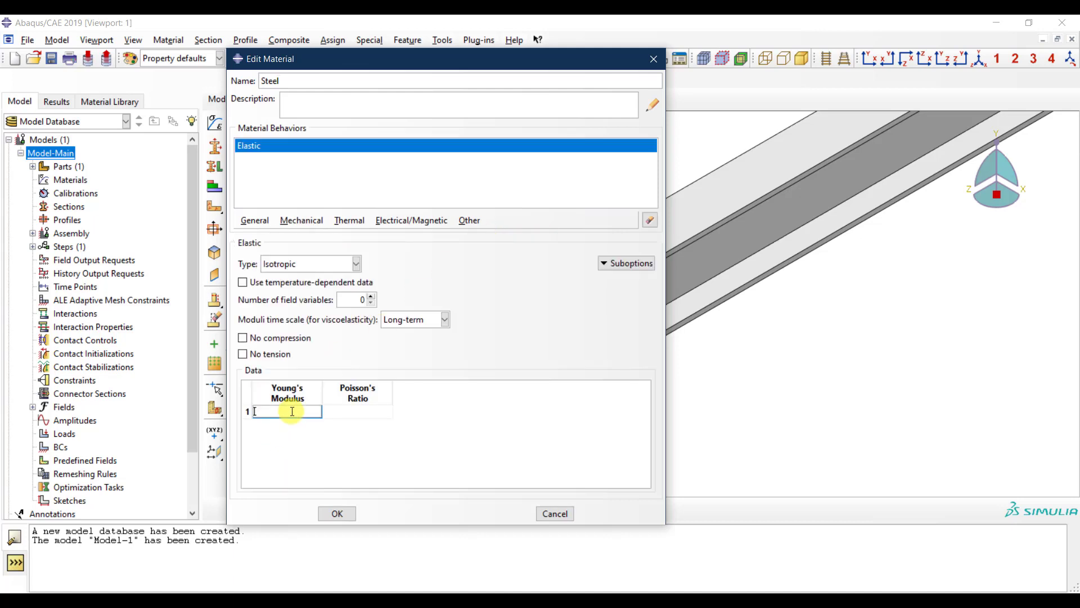
pyautogui.write('200000')
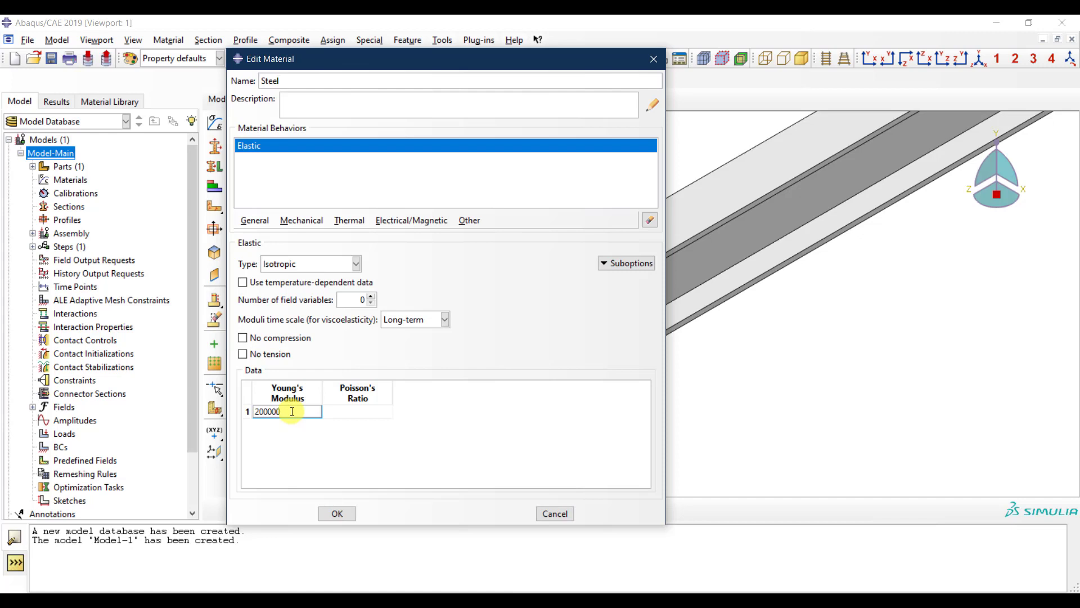
pyautogui.click(369, 412)
pyautogui.write('0.3')
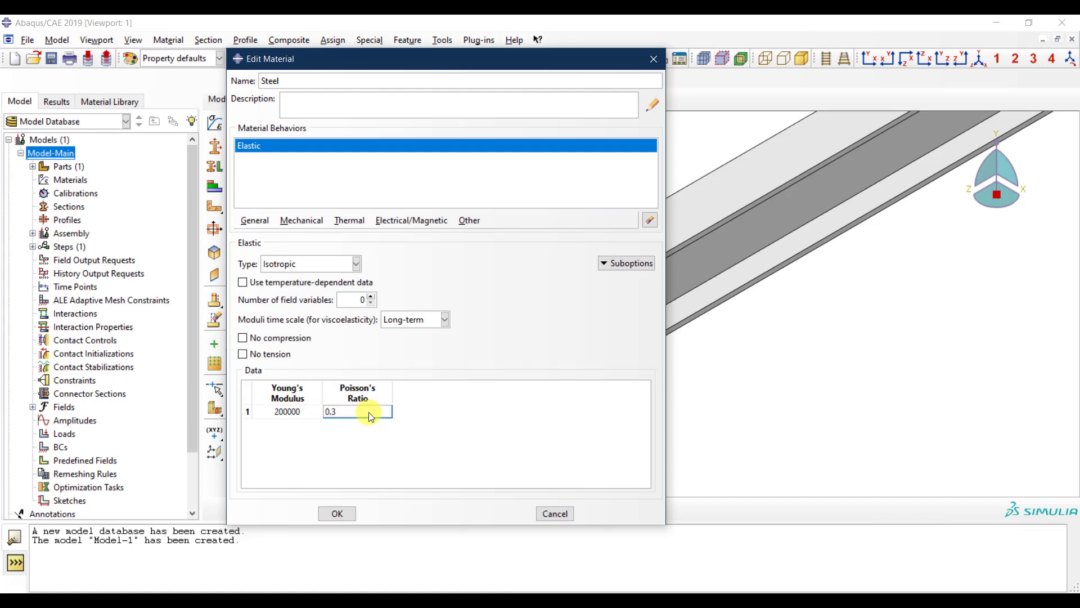
# Step: Confirm the Steel material and create a solid, homogeneous section named Section-Beam that uses Steel
pyautogui.click(338, 514)
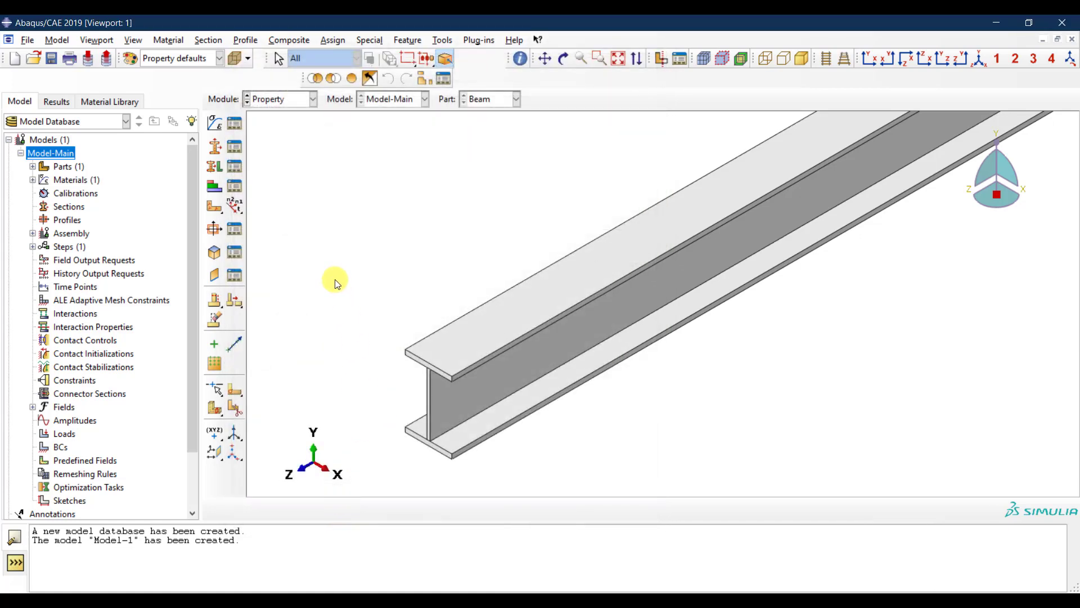
pyautogui.scroll(-3, 346, 322)
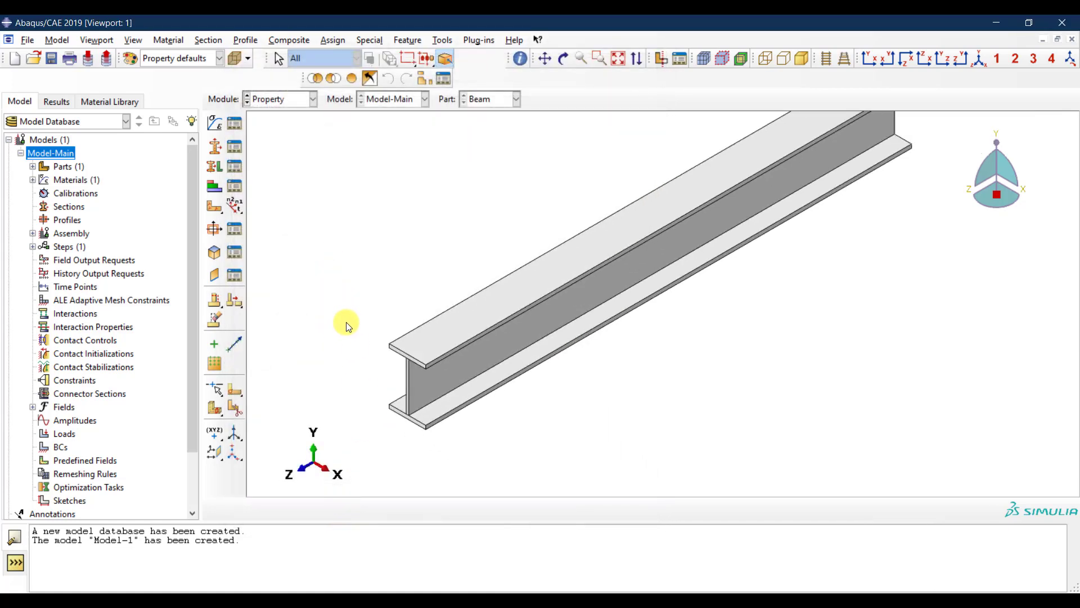
pyautogui.scroll(1, 485, 159)
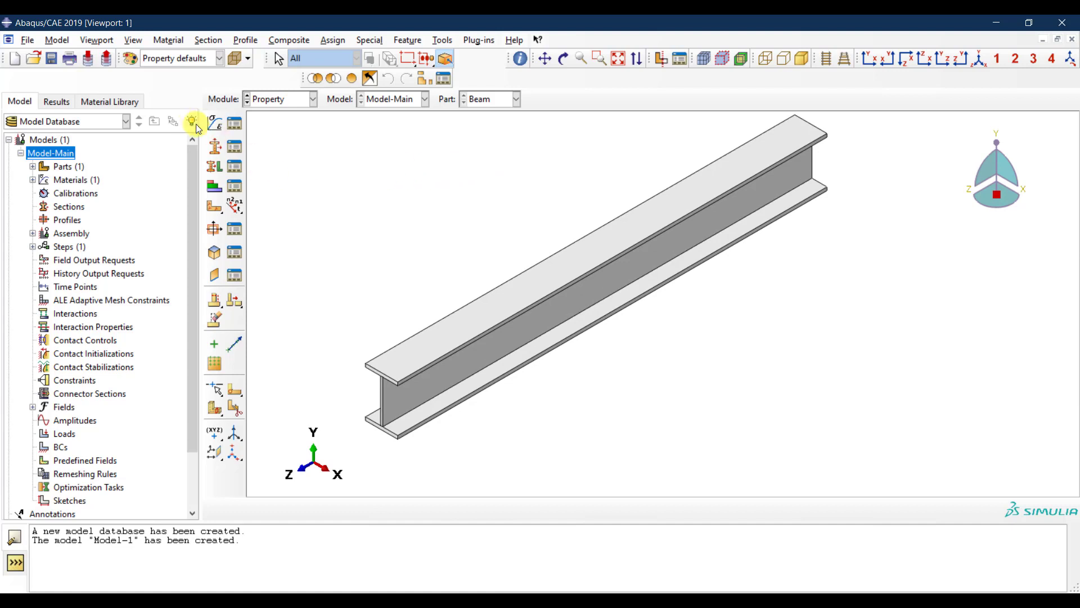
pyautogui.click(216, 147)
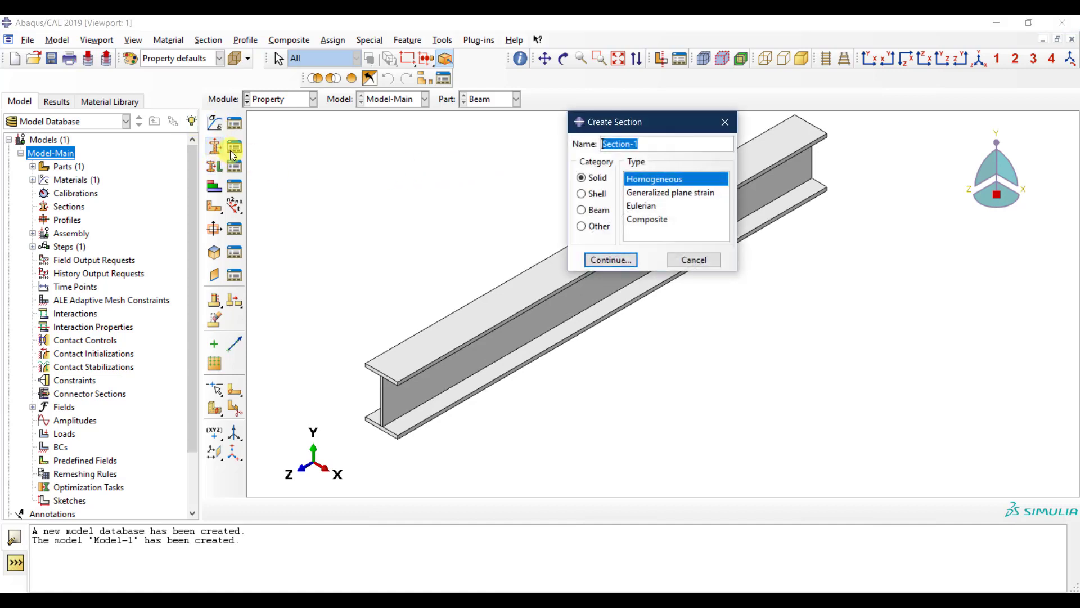
pyautogui.click(646, 144)
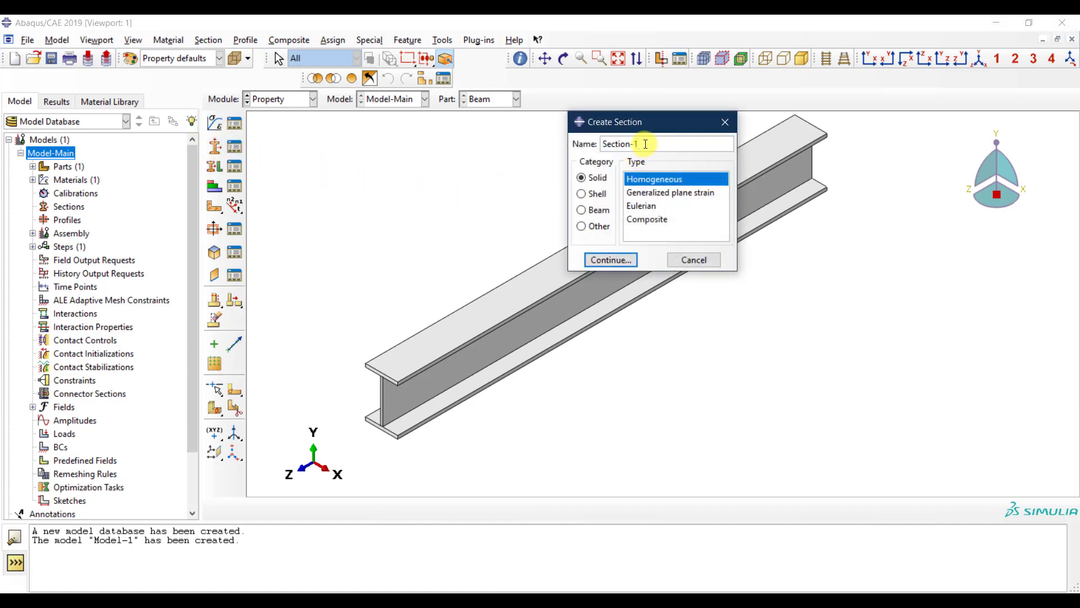
pyautogui.press('BackSpace')
pyautogui.write('Beam')
pyautogui.click(618, 258)
pyautogui.click(607, 259)
pyautogui.click(606, 261)
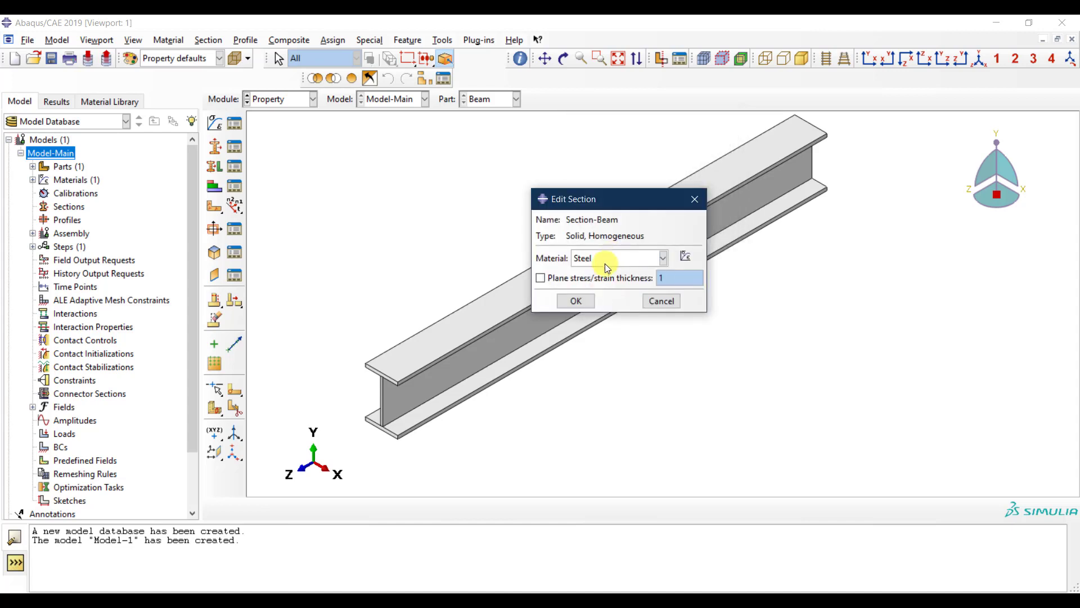
pyautogui.click(578, 302)
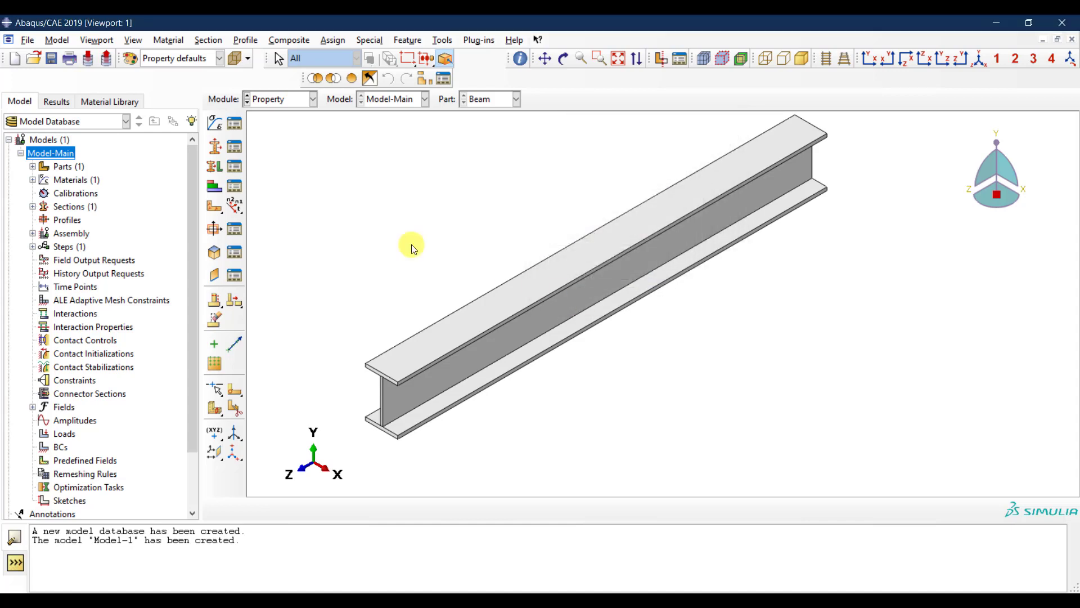
# Step: Assign Section-Beam to all regions of the beam without creating a set
pyautogui.click(225, 169)
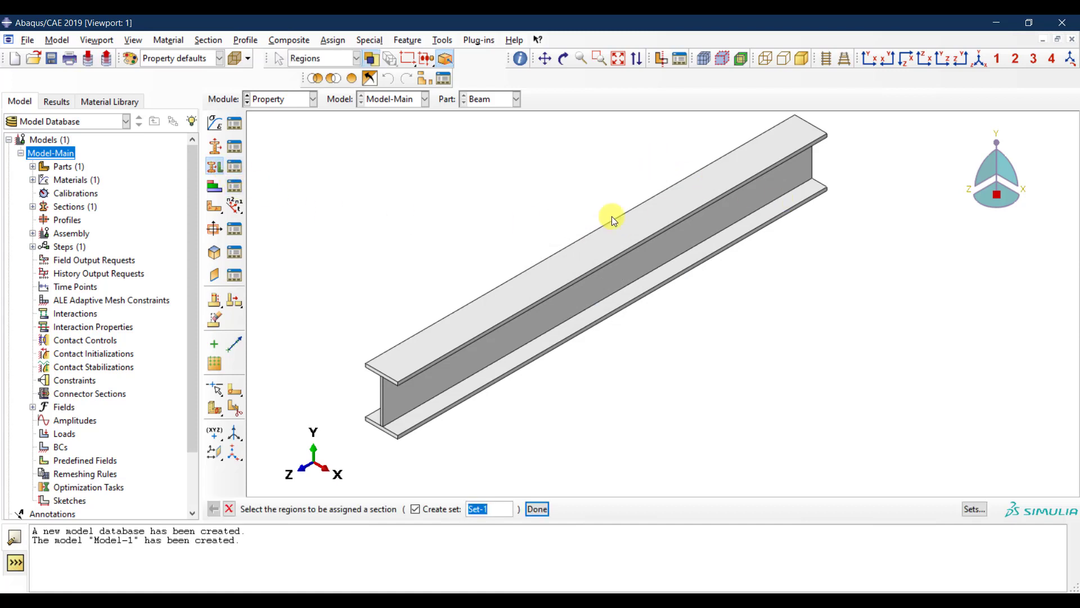
pyautogui.moveTo(503, 232); pyautogui.dragTo(393, 441)
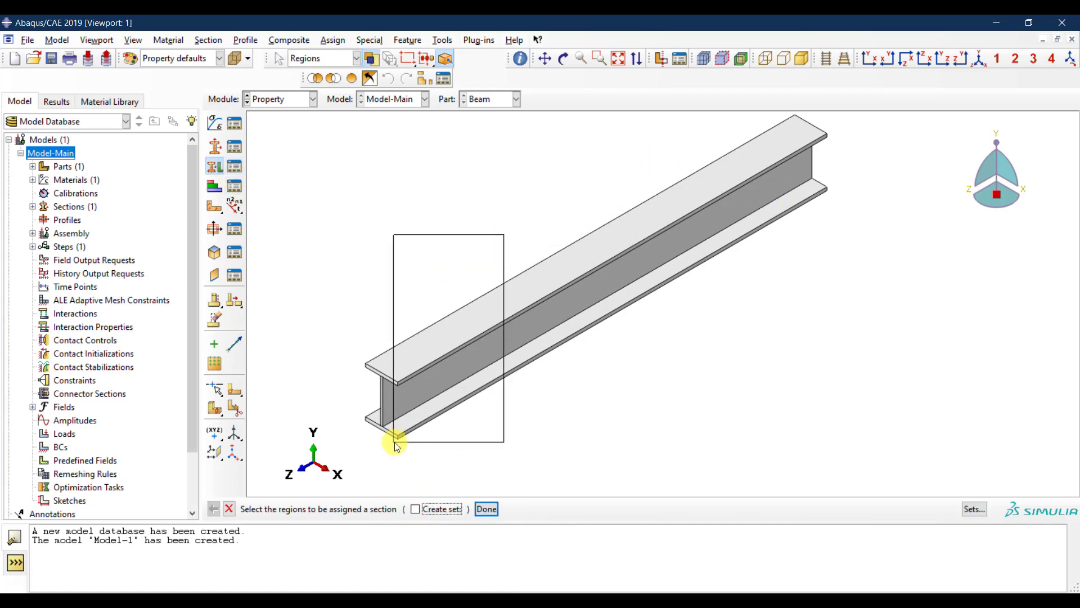
pyautogui.click(487, 509)
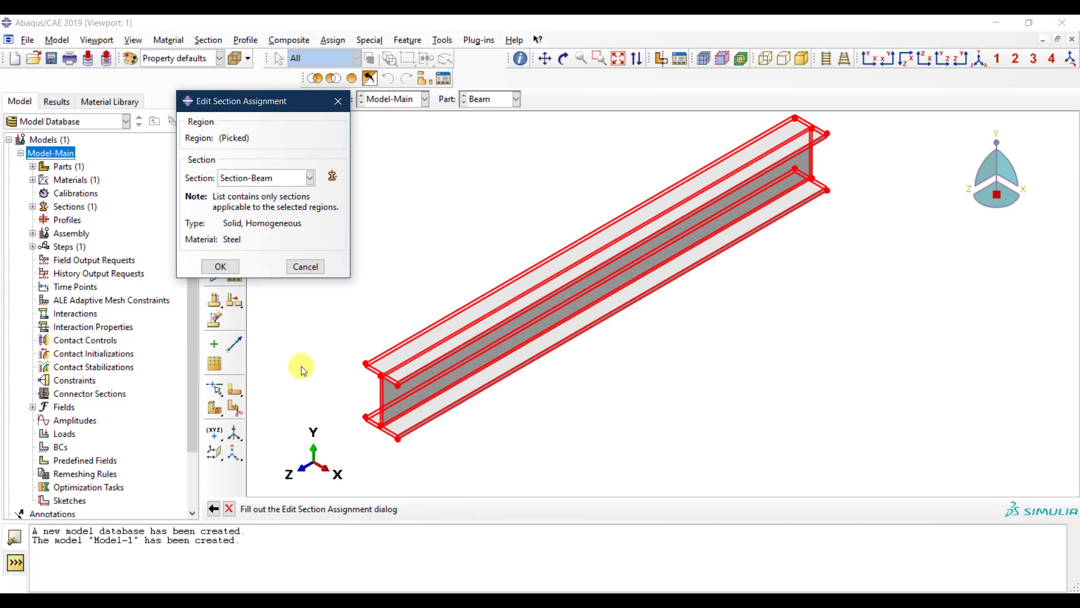
pyautogui.click(219, 275)
pyautogui.click(485, 509)
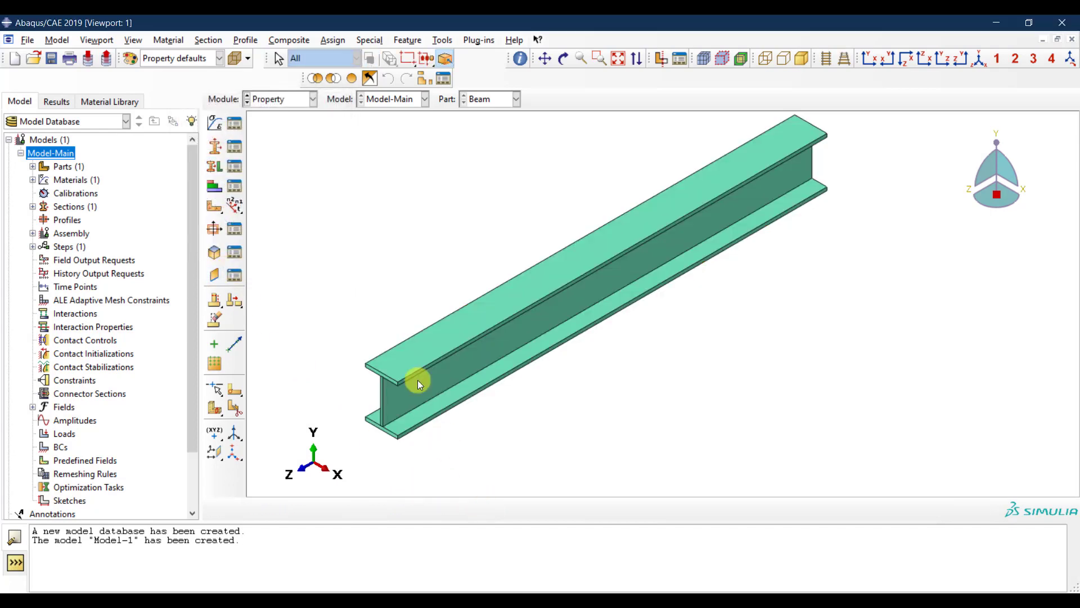
# Step: Switch to the Assembly module and create a dependent instance of the Beam part
pyautogui.click(281, 104)
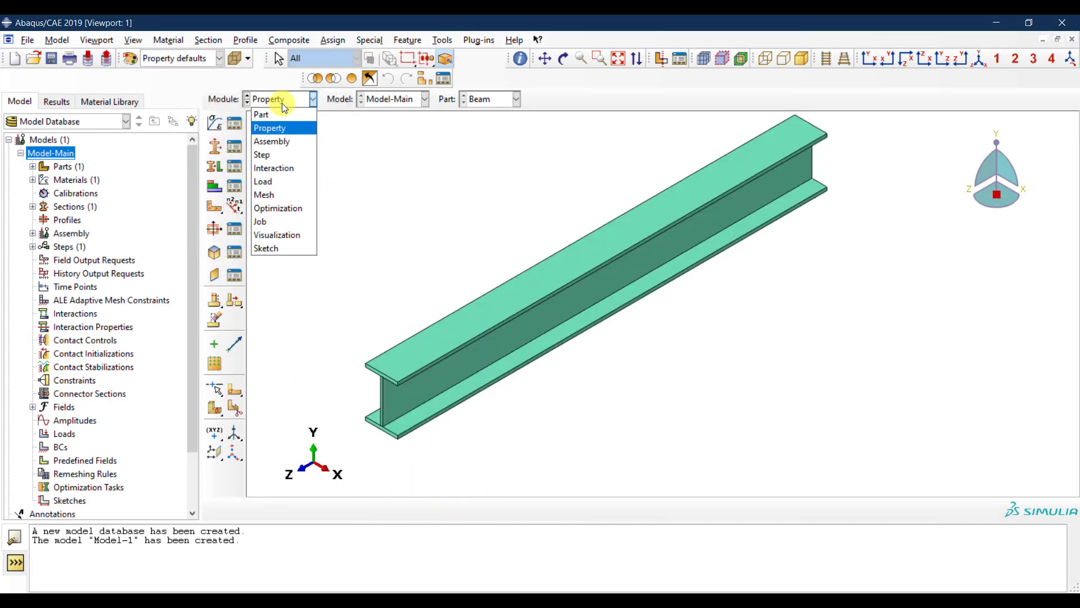
pyautogui.click(284, 140)
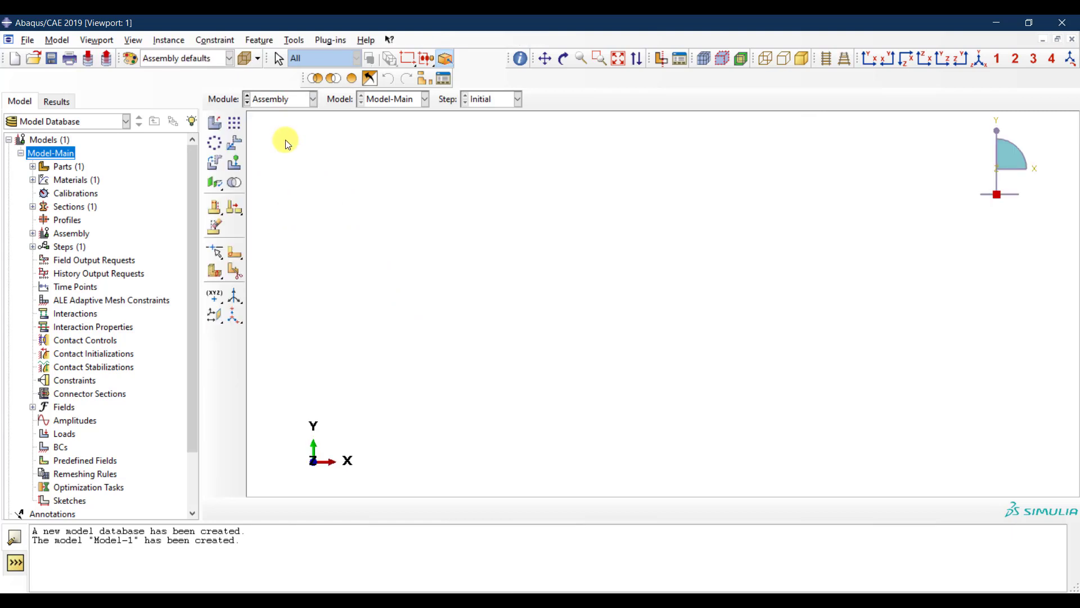
pyautogui.click(215, 122)
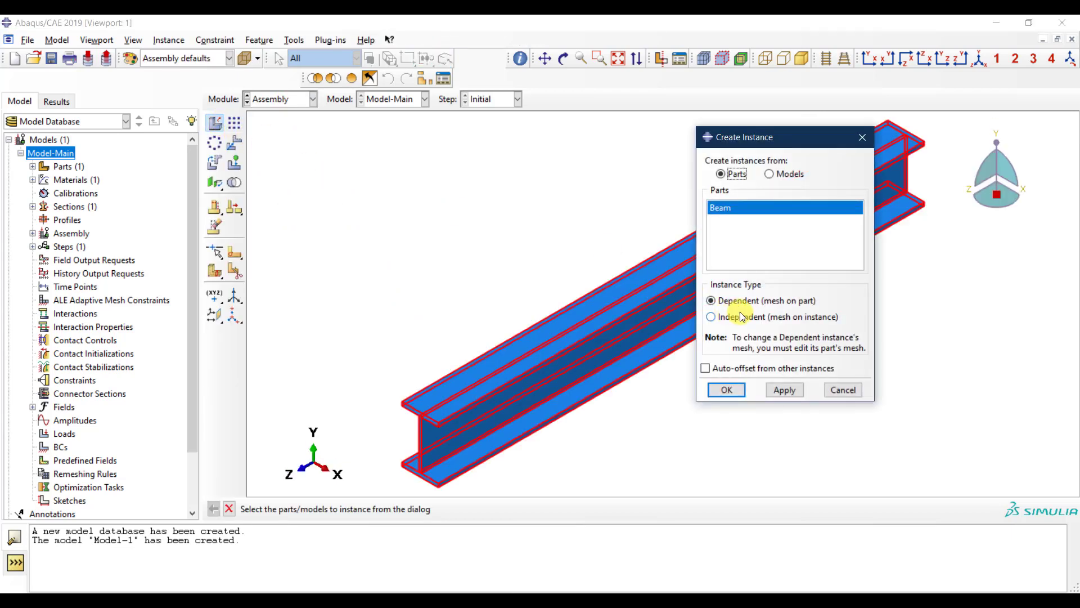
pyautogui.click(734, 394)
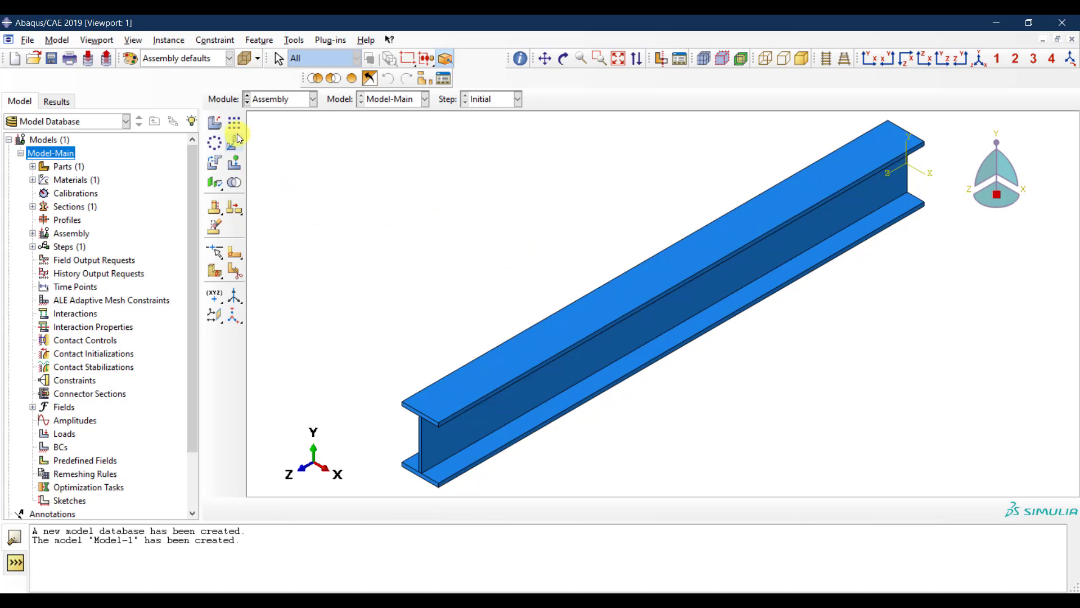
# Step: Switch to the Step module and create a Static, General step named Loading-Step after the Initial step
pyautogui.click(274, 99)
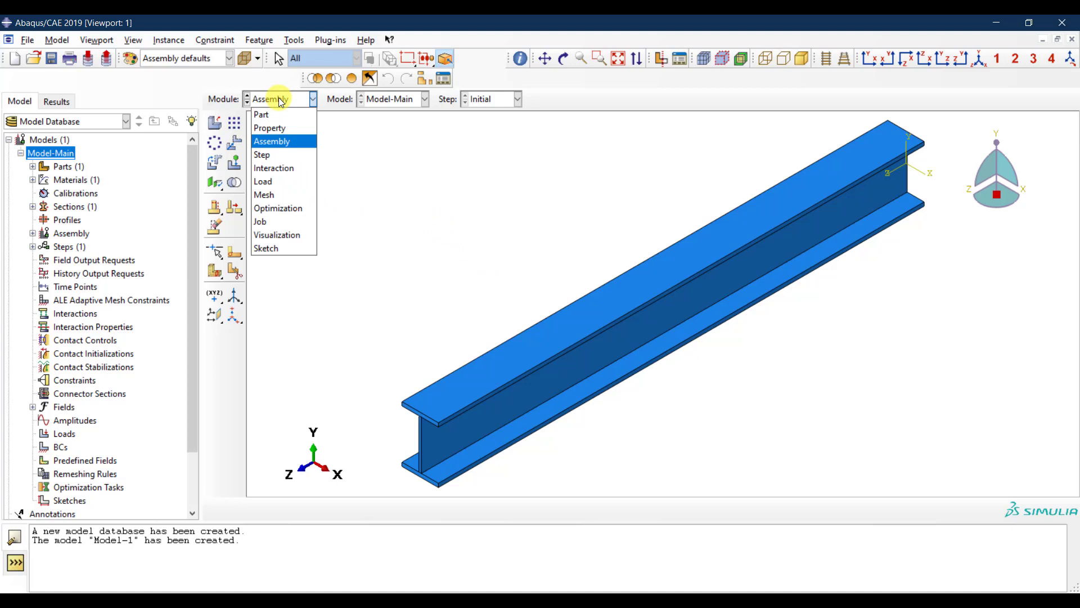
pyautogui.click(288, 158)
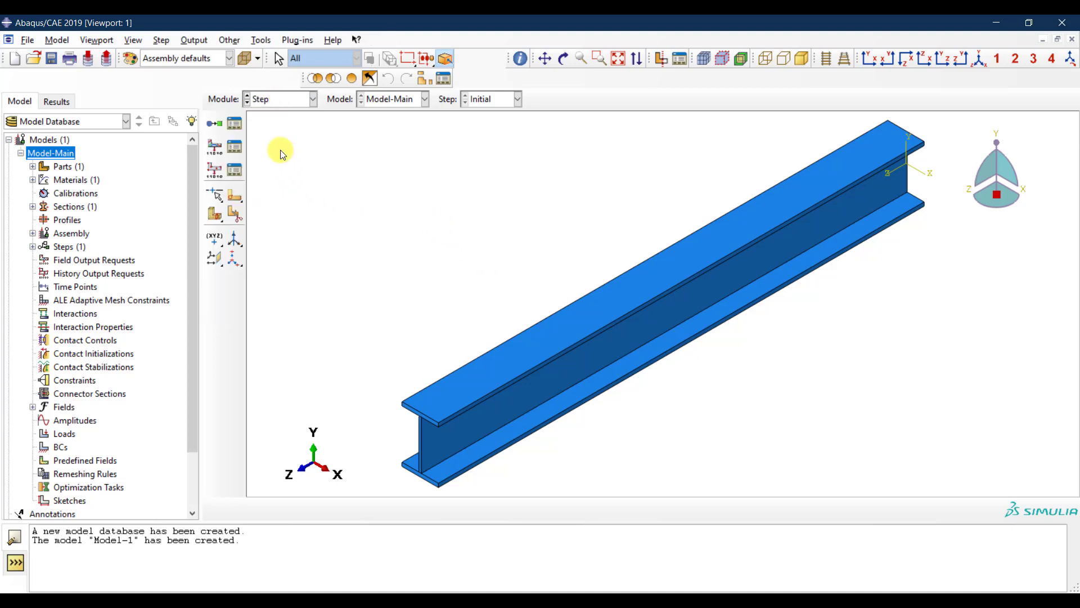
pyautogui.click(216, 124)
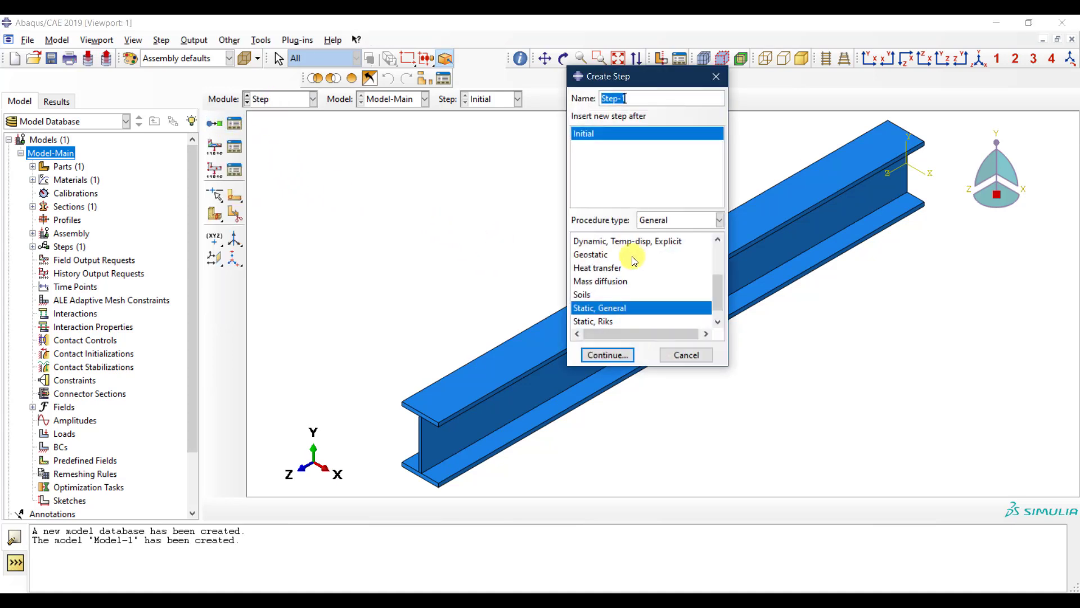
pyautogui.click(638, 98)
pyautogui.press('BackSpace')
pyautogui.press('BackSpace')
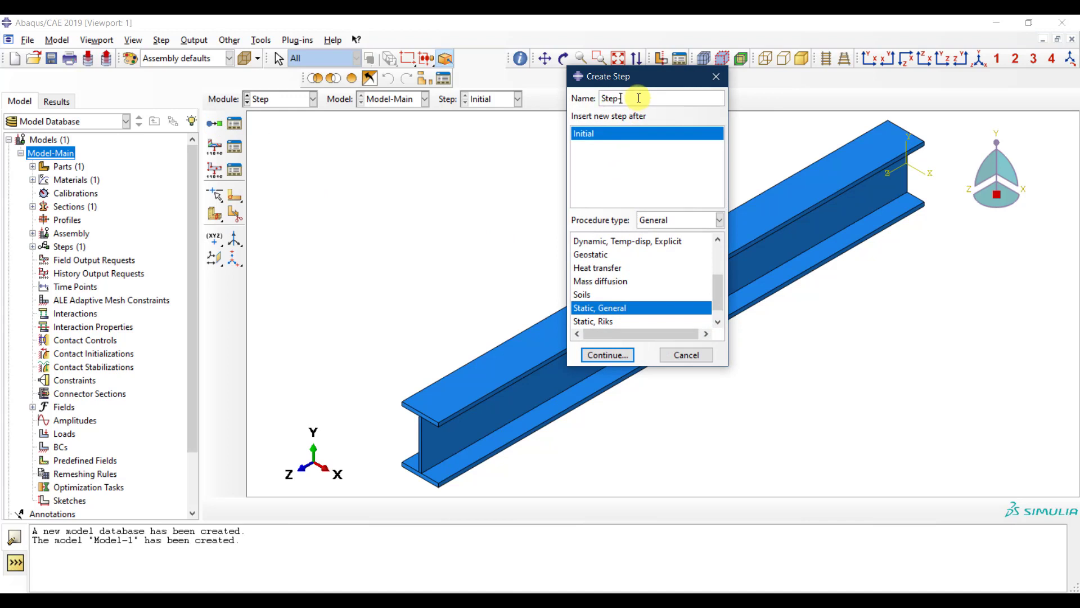
pyautogui.press('BackSpace')
pyautogui.press('BackSpace')
pyautogui.press('BackSpace')
pyautogui.press('BackSpace')
pyautogui.write('loading-Step')
pyautogui.moveTo(606, 98); pyautogui.dragTo(587, 99)
pyautogui.write('L')
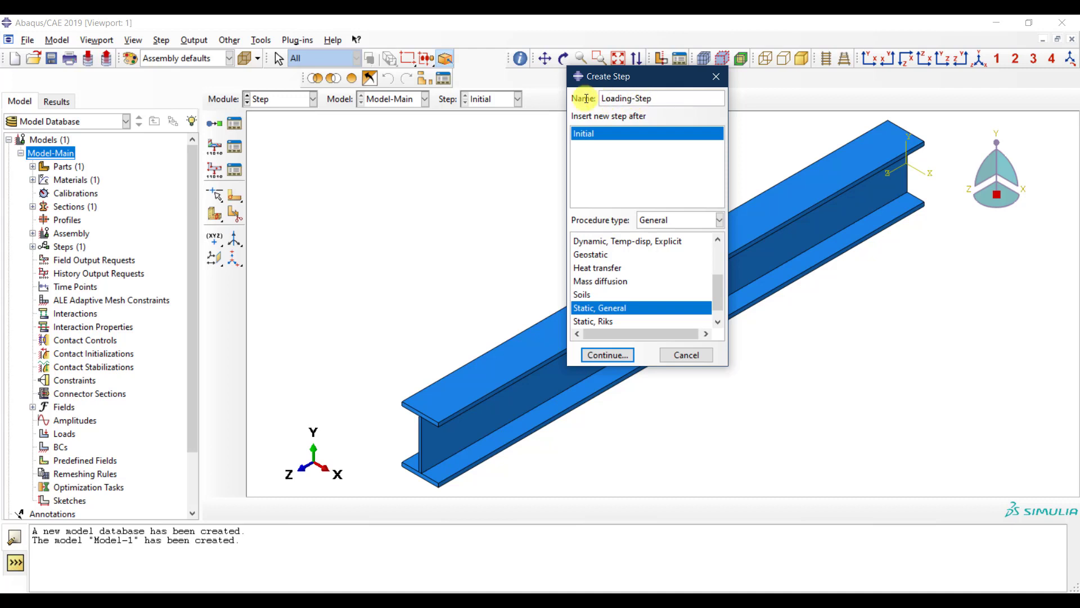
pyautogui.click(608, 355)
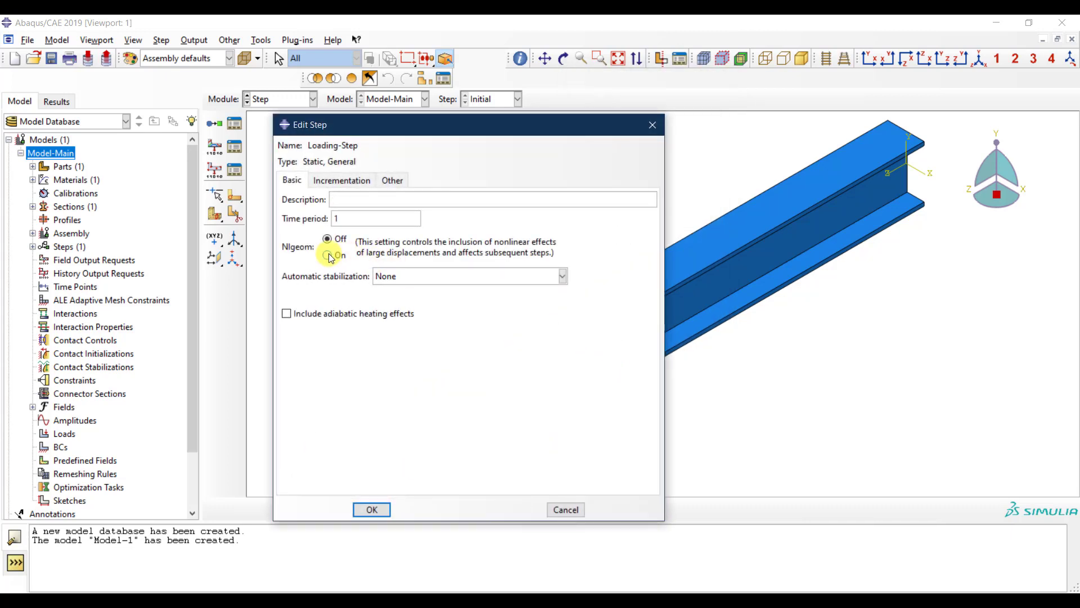
# Step: Turn Nlgeom on for Loading-Step and set initial increment 0.1, minimum 1E-15, maximum 0.1 and maximum number of increments 1000000
pyautogui.click(329, 256)
pyautogui.click(341, 180)
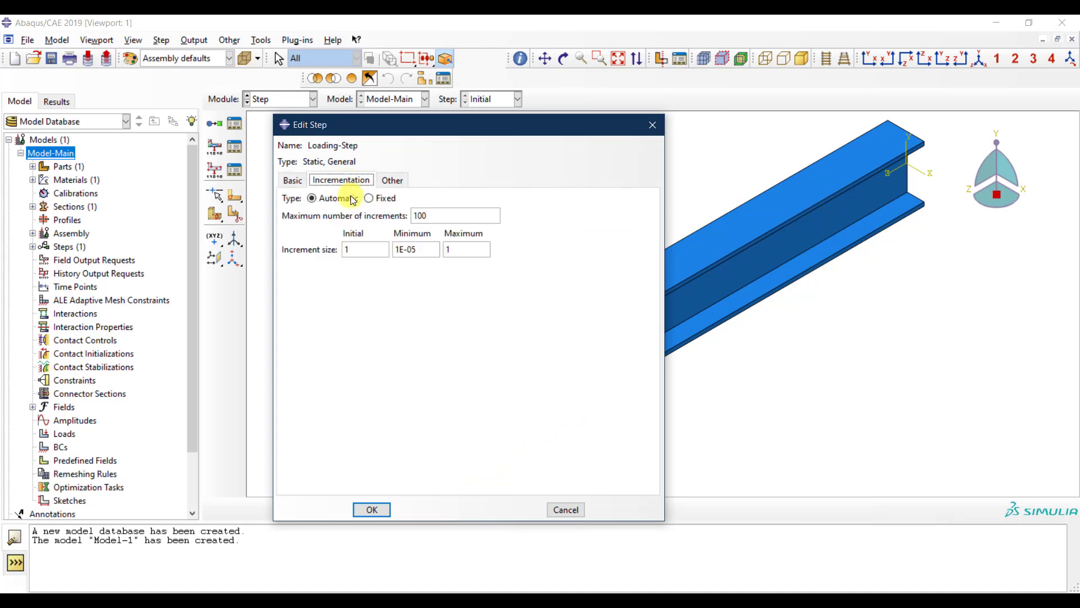
pyautogui.doubleClick(346, 249)
pyautogui.write('0.1')
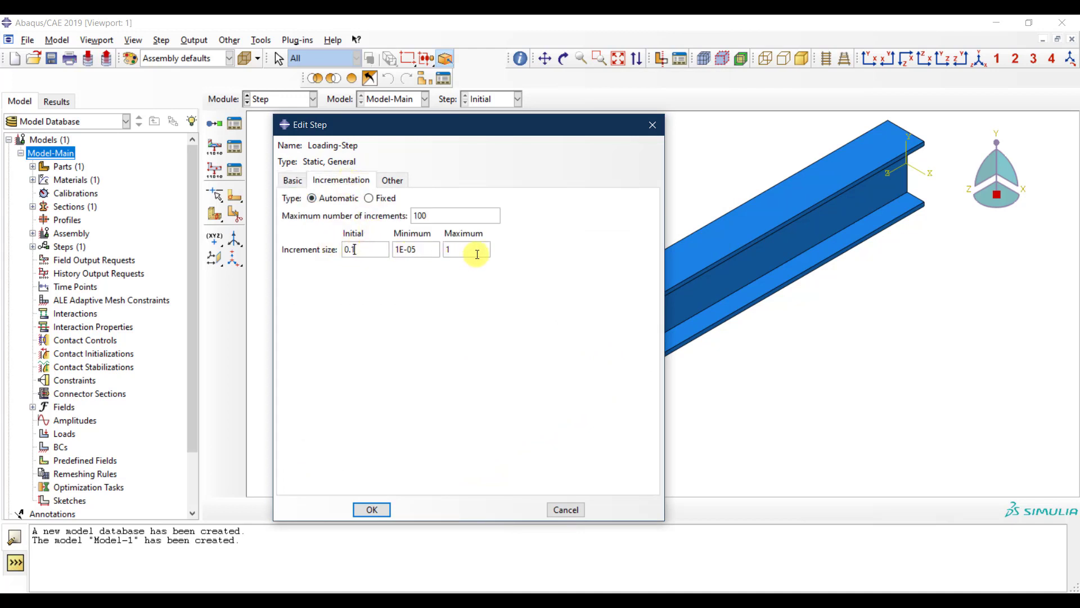
pyautogui.moveTo(478, 249); pyautogui.dragTo(429, 250)
pyautogui.write('0.1')
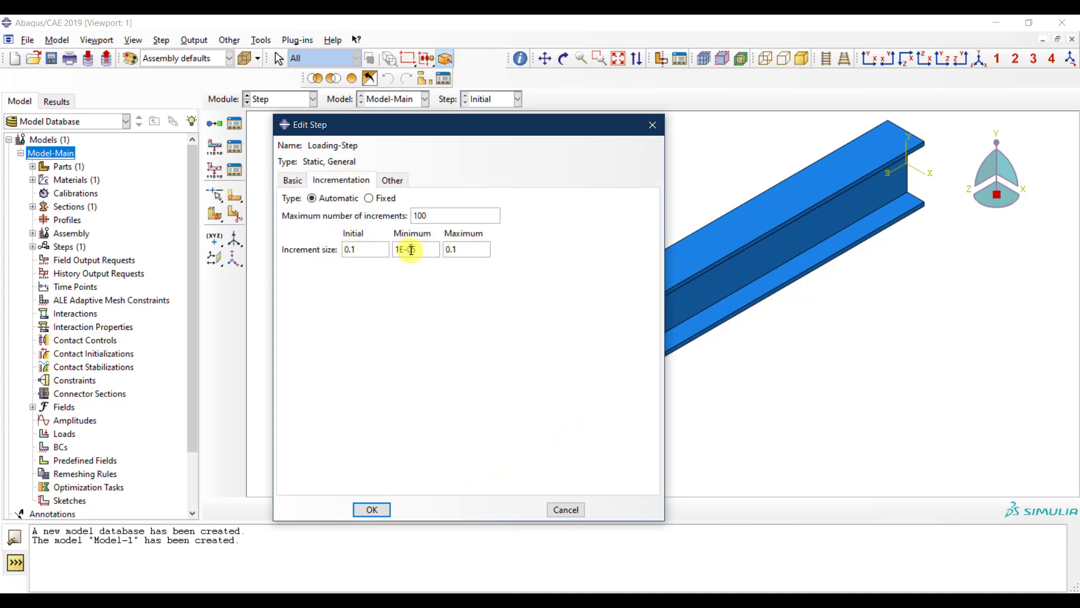
pyautogui.write('1')
pyautogui.click(447, 212)
pyautogui.write('000')
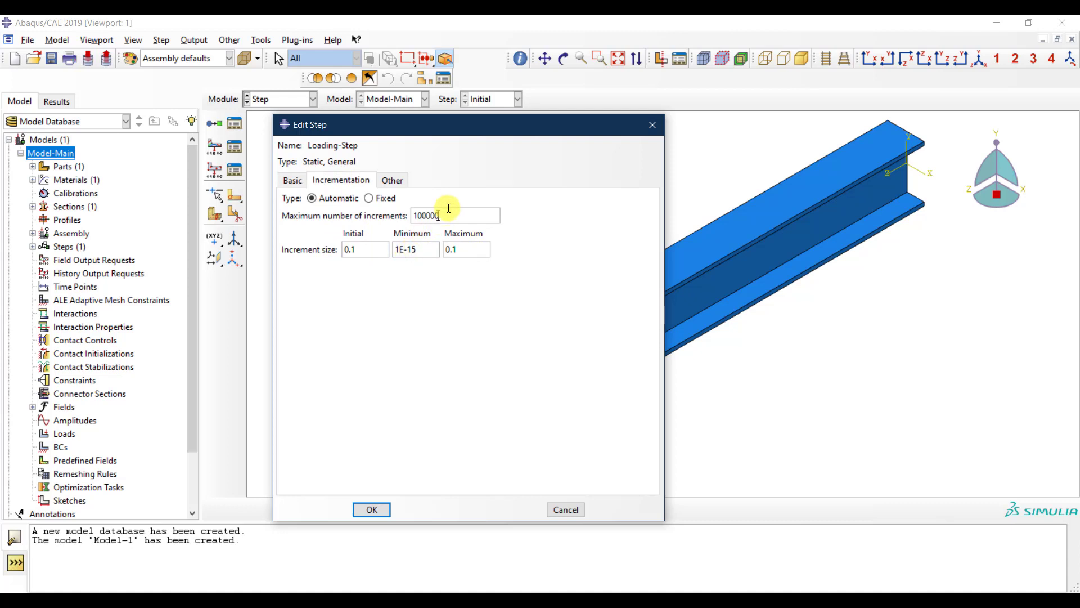
pyautogui.write('0')
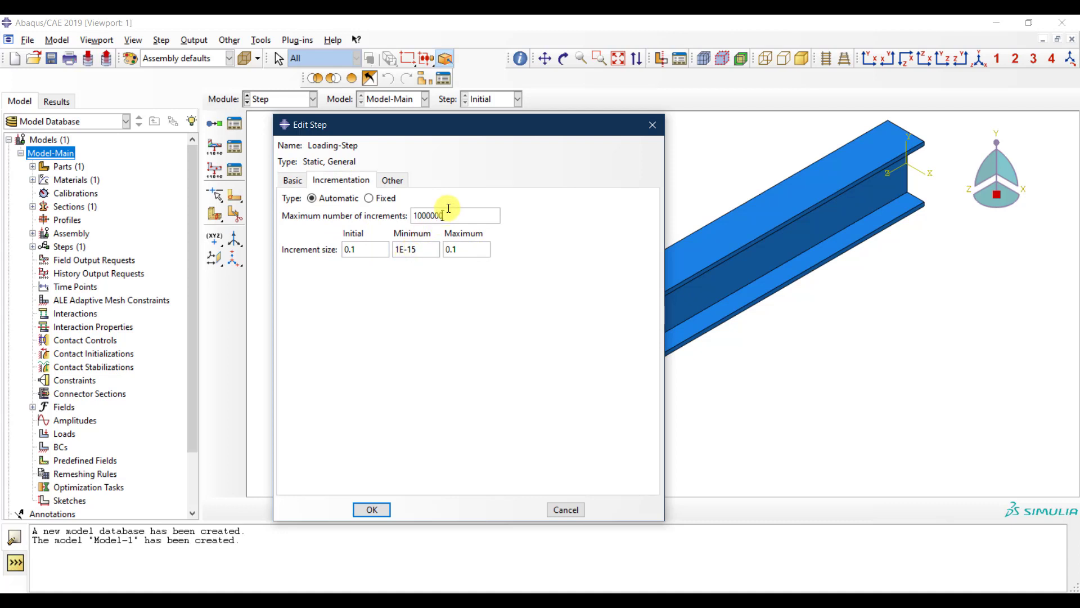
pyautogui.click(372, 510)
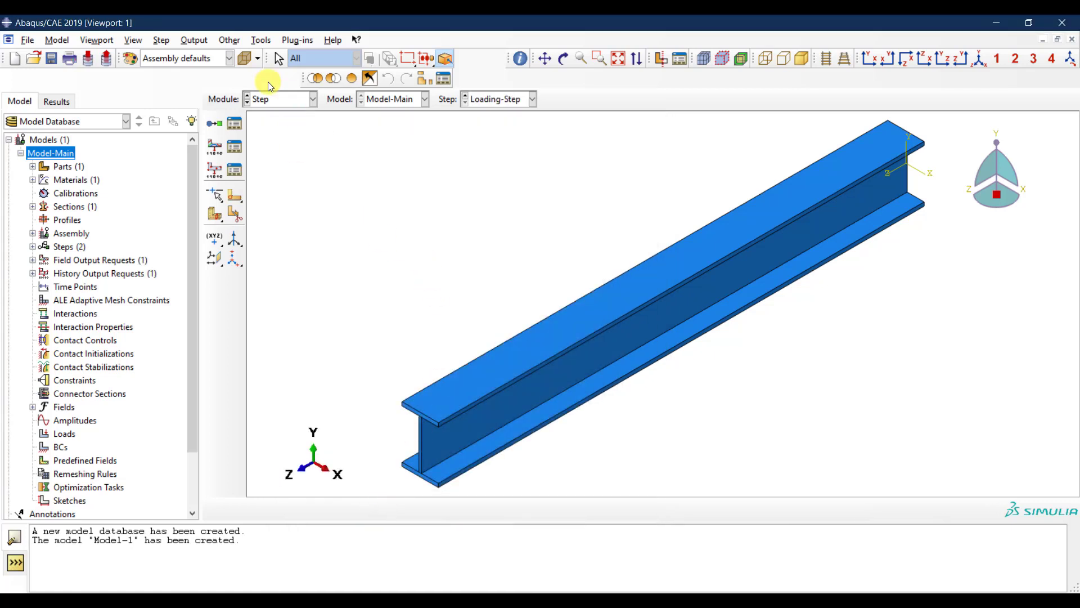
# Step: Switch to the Interaction module and create a reference point at the web's mid-height on the beam's far end, at the origin
pyautogui.click(275, 104)
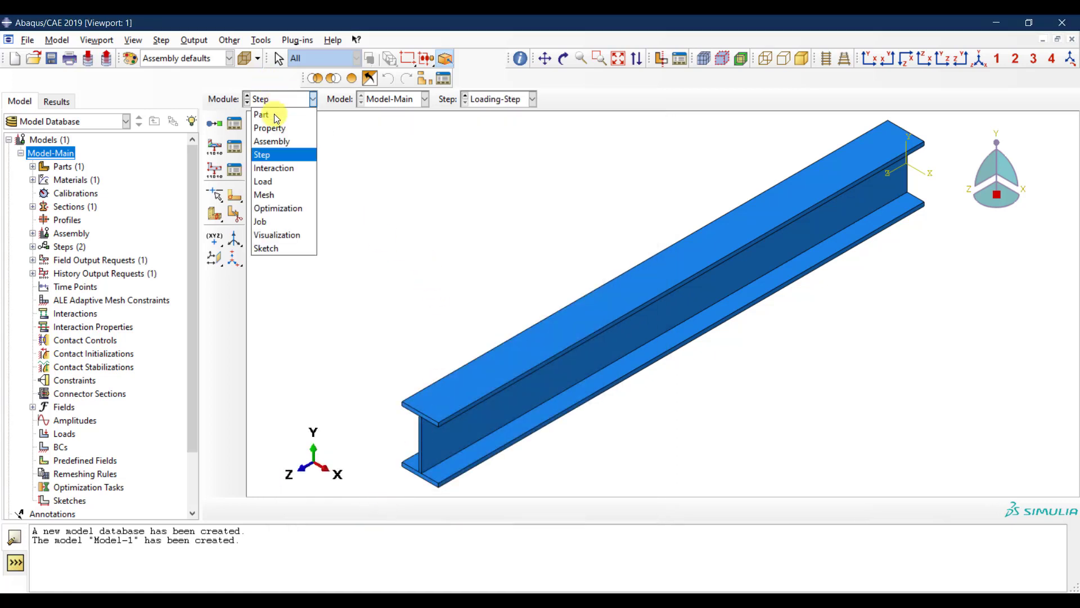
pyautogui.click(277, 173)
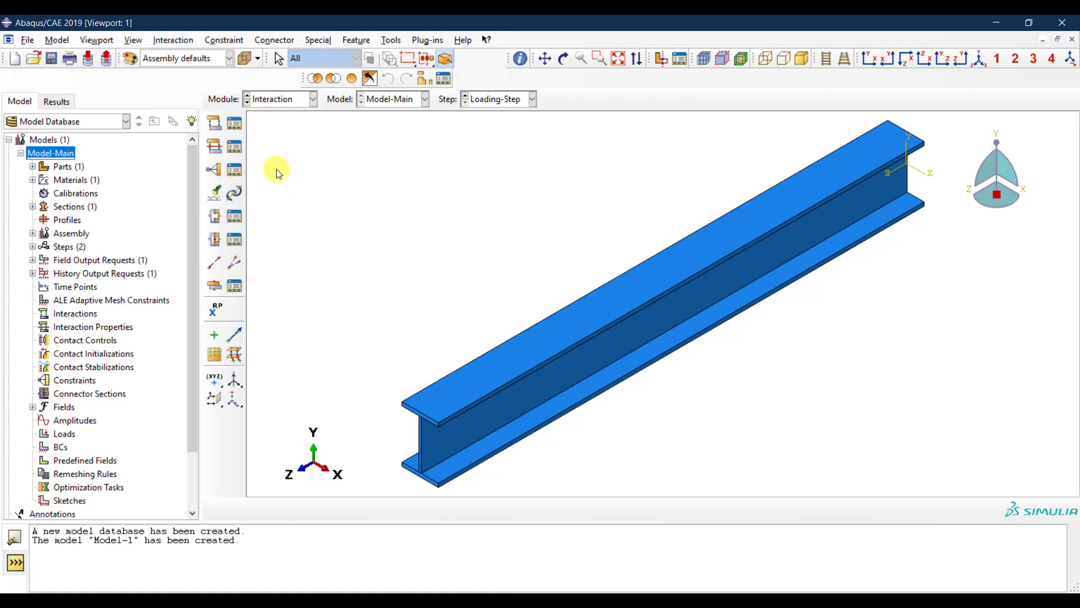
pyautogui.click(218, 310)
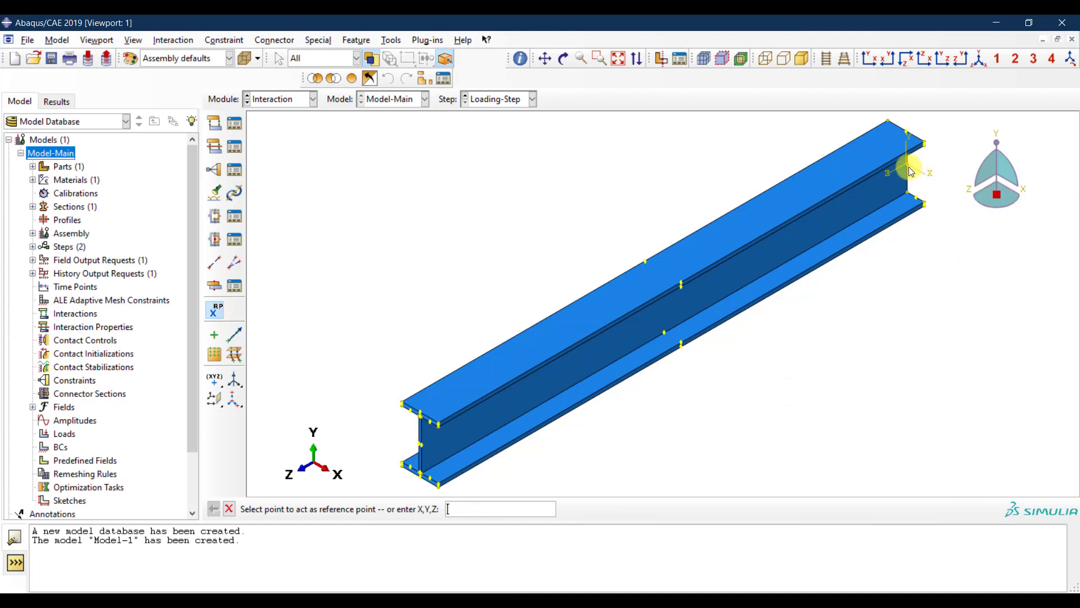
pyautogui.scroll(5, 912, 172)
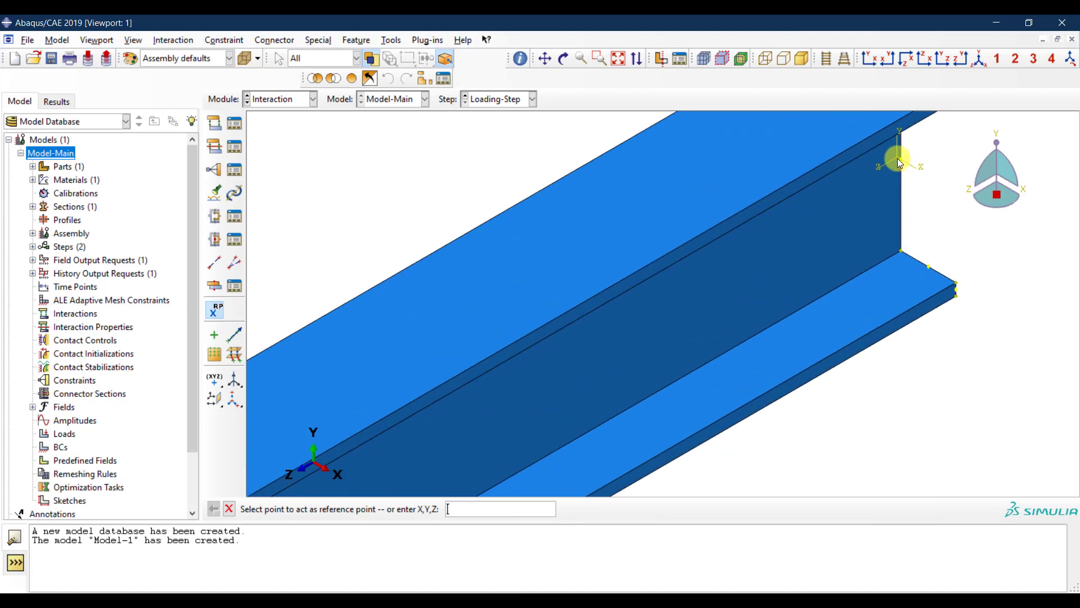
pyautogui.scroll(-3, 818, 229)
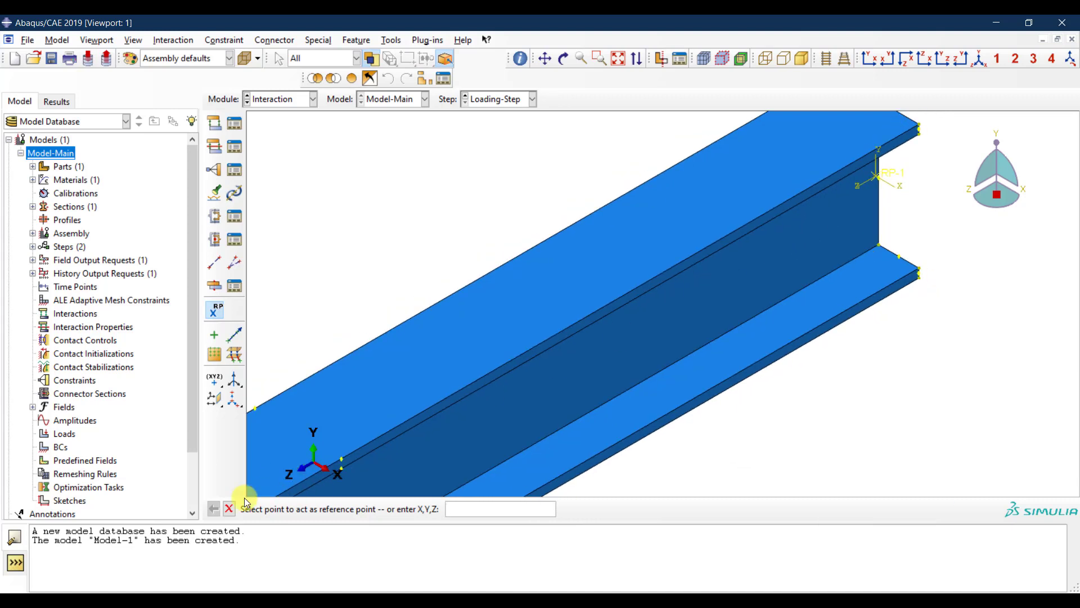
pyautogui.click(228, 509)
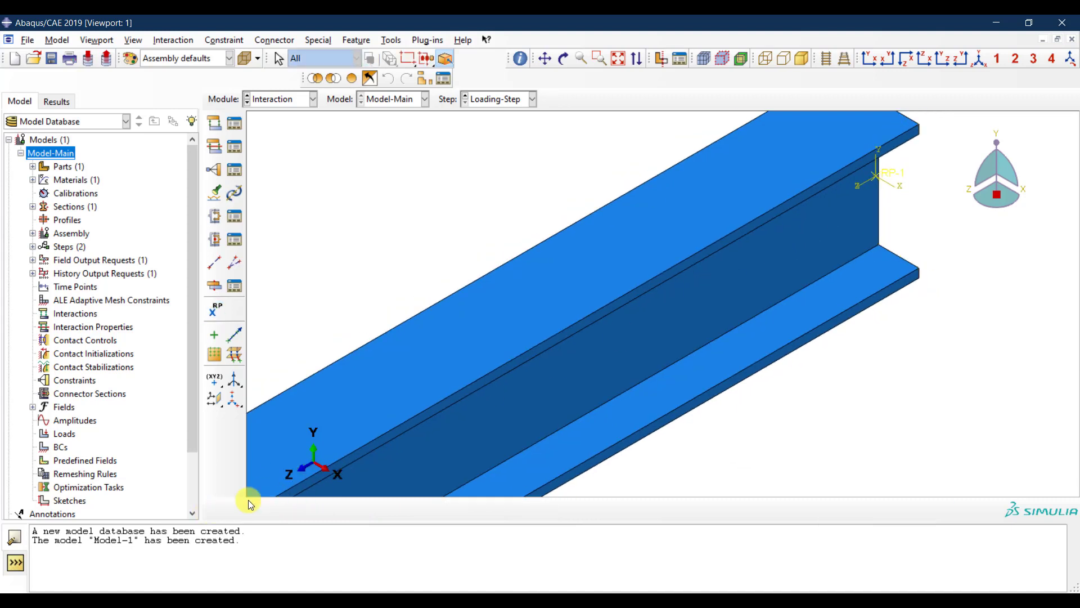
# Step: Create a rigid body constraint named Constraint-Fixed End, using the reference point at the beam's far end
pyautogui.click(225, 171)
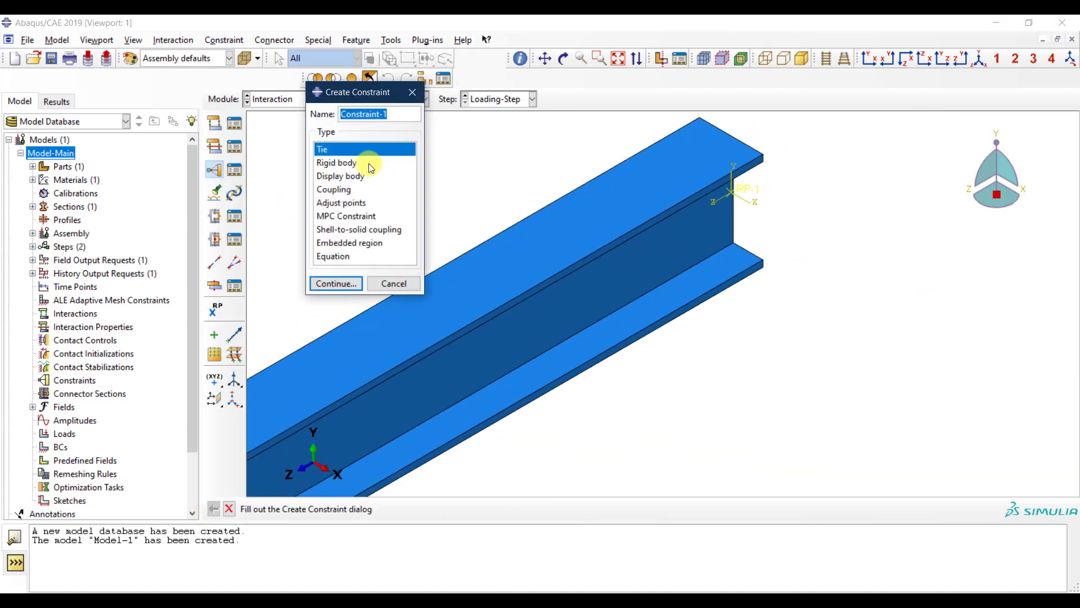
pyautogui.click(369, 162)
pyautogui.tripleClick(398, 113)
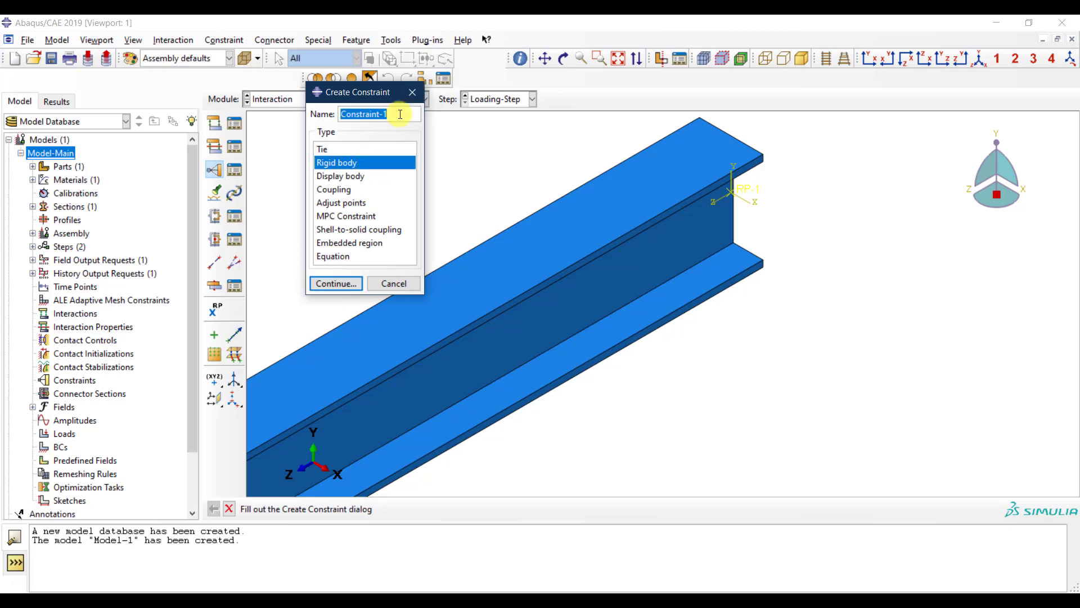
pyautogui.click(400, 113)
pyautogui.hotkey('shift', 'Left')
pyautogui.write('Fixed End')
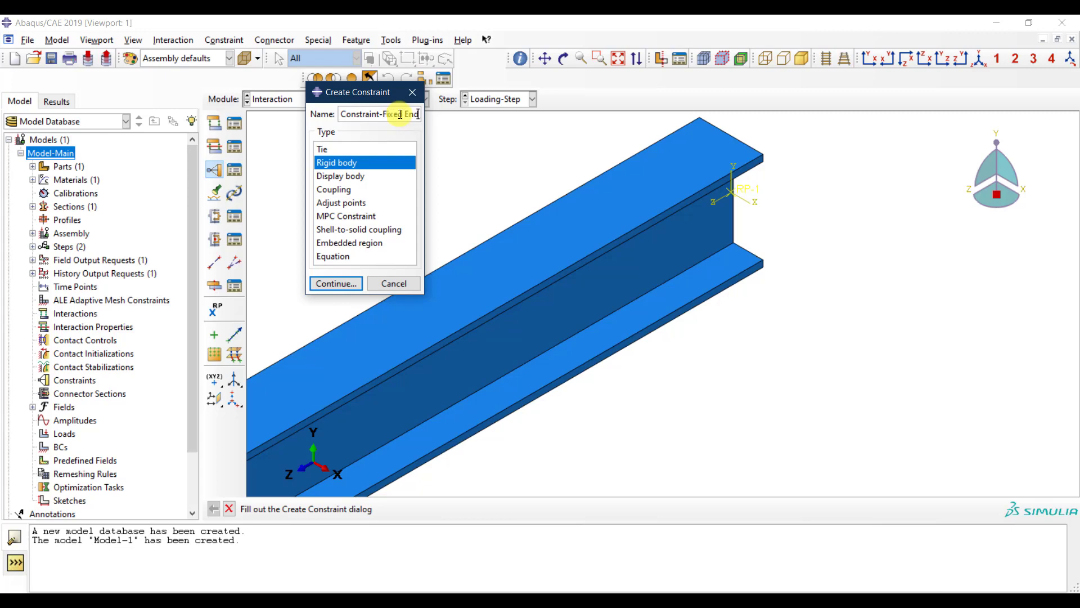
pyautogui.click(355, 283)
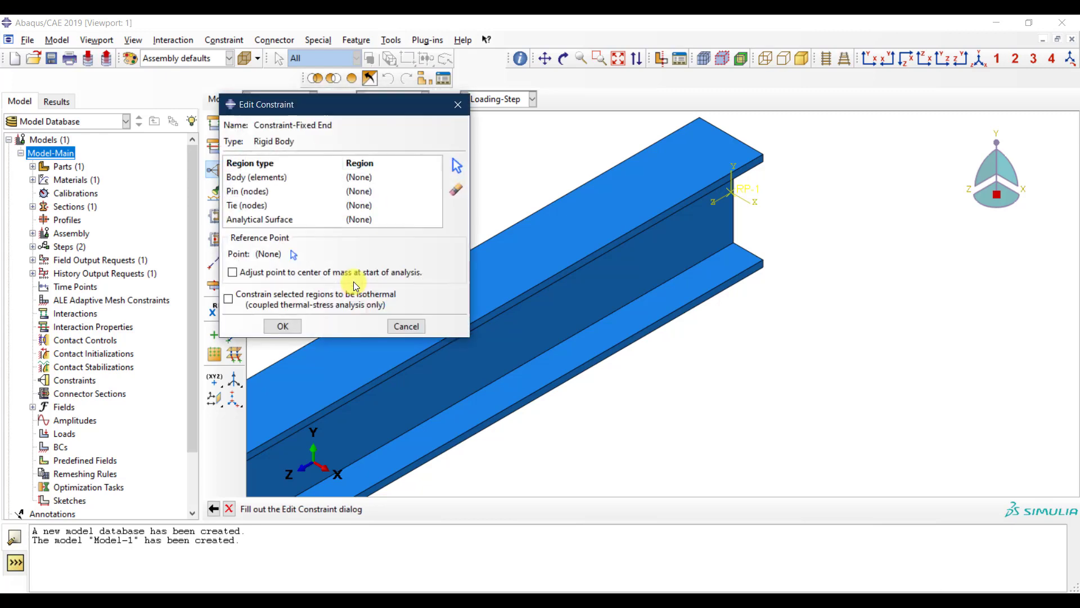
pyautogui.click(295, 253)
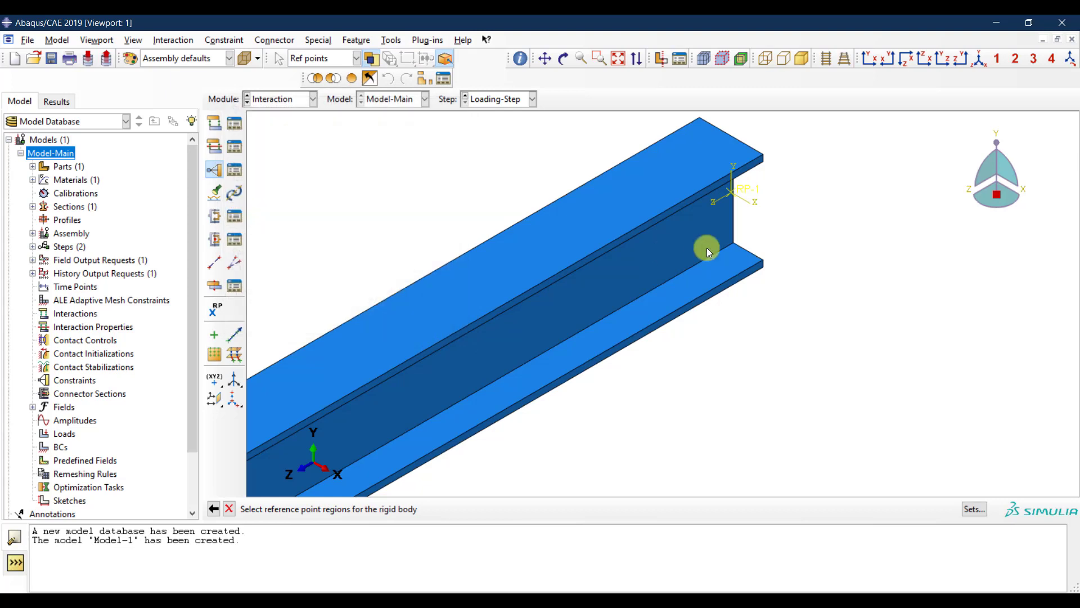
pyautogui.click(743, 188)
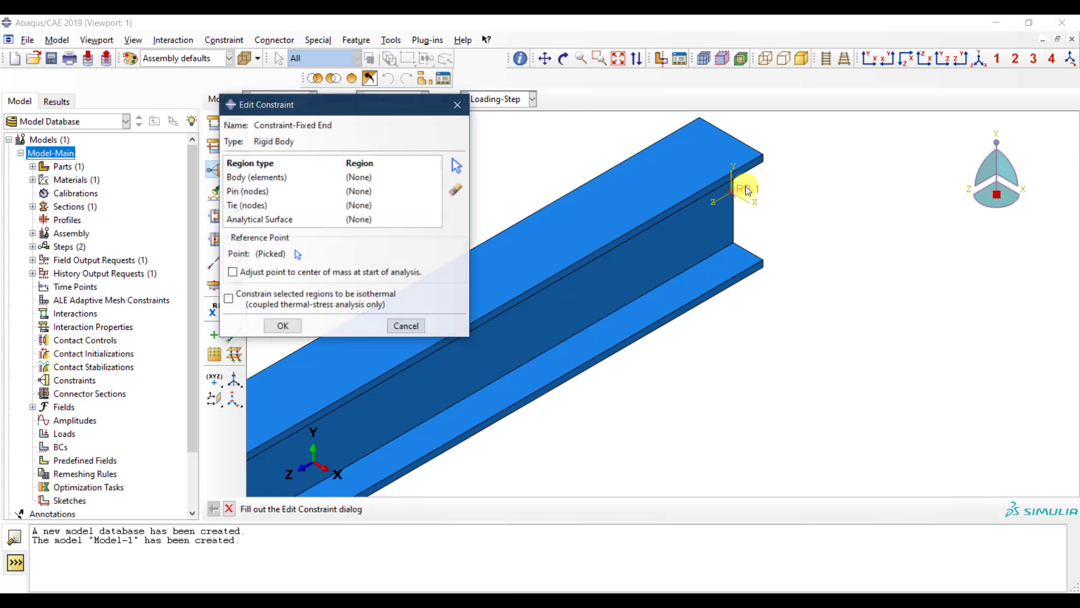
# Step: Assign the far-end faces of both flanges and the web as the constraint's Tie (nodes) region and accept it
pyautogui.click(363, 204)
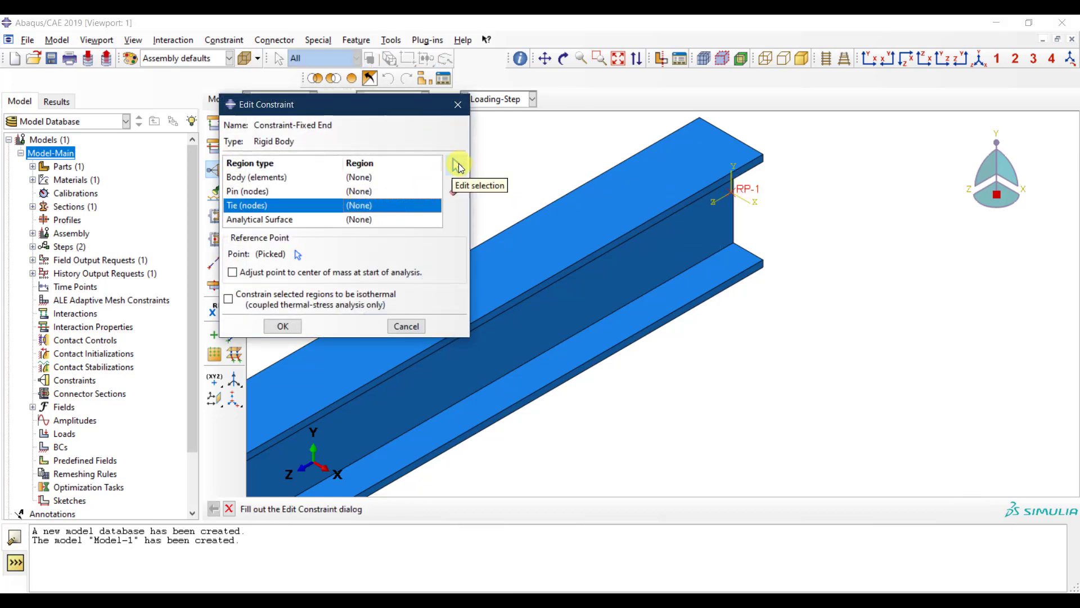
pyautogui.click(458, 164)
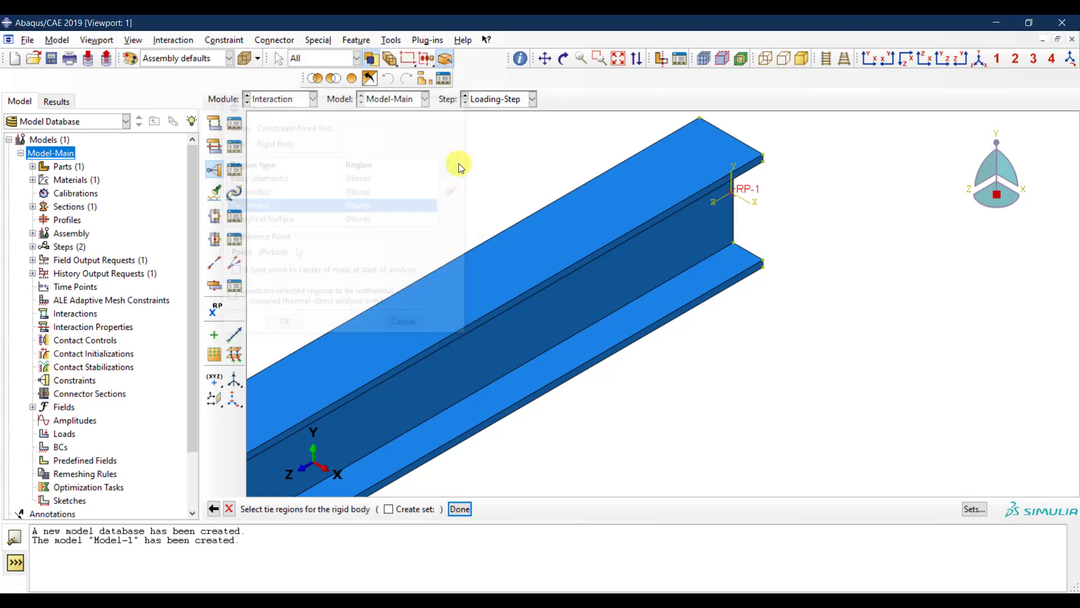
pyautogui.click(567, 58)
pyautogui.moveTo(774, 195); pyautogui.dragTo(810, 152)
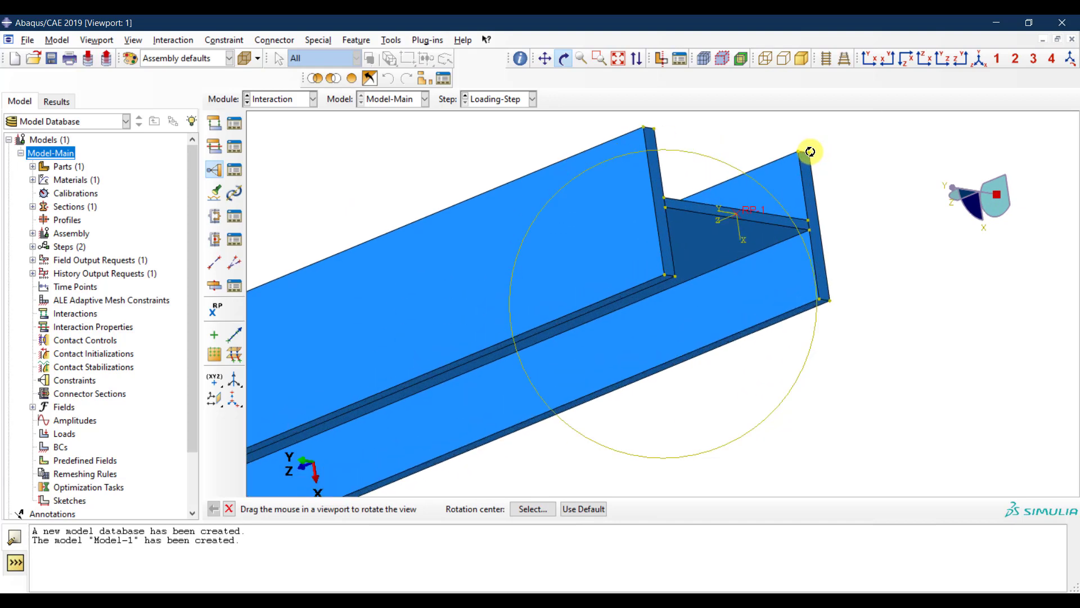
pyautogui.press('Escape')
pyautogui.click(812, 213)
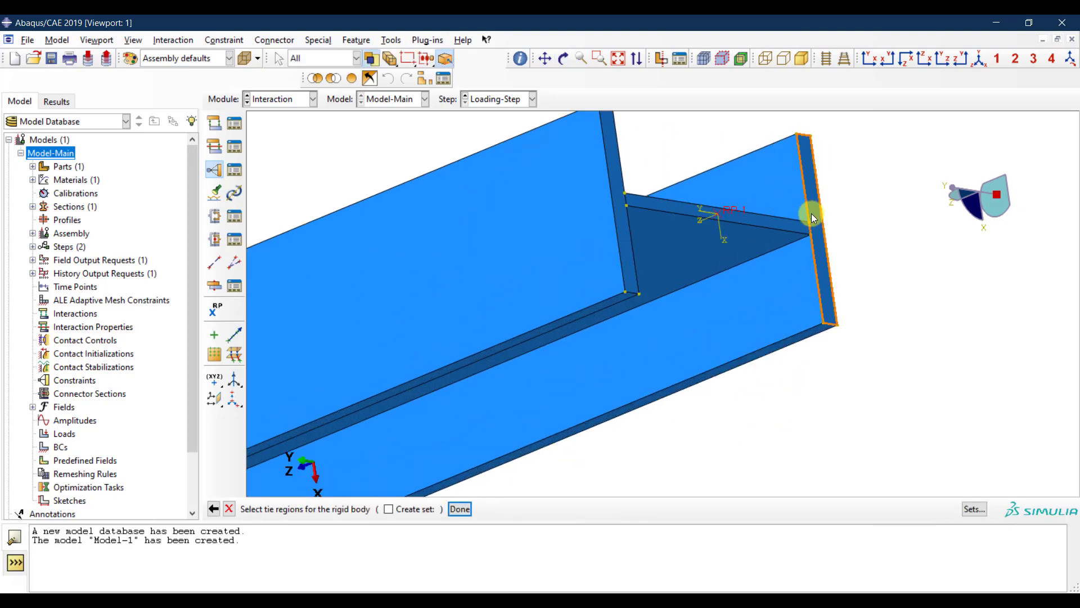
pyautogui.keyDown('shift'); pyautogui.click(785, 226); pyautogui.keyUp('shift')
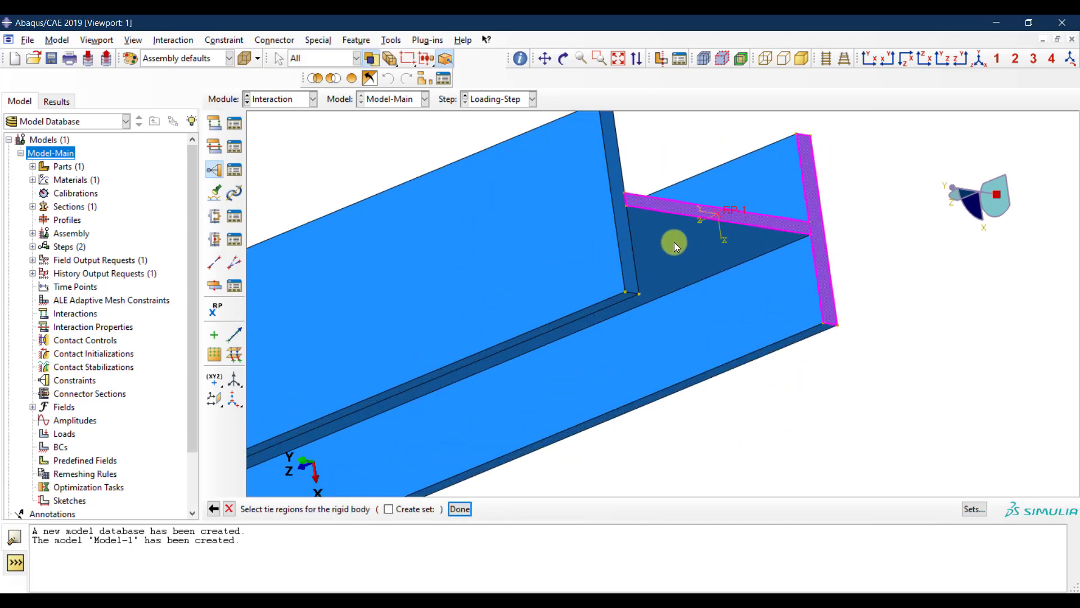
pyautogui.keyDown('shift'); pyautogui.click(629, 259); pyautogui.keyUp('shift')
pyautogui.click(458, 509)
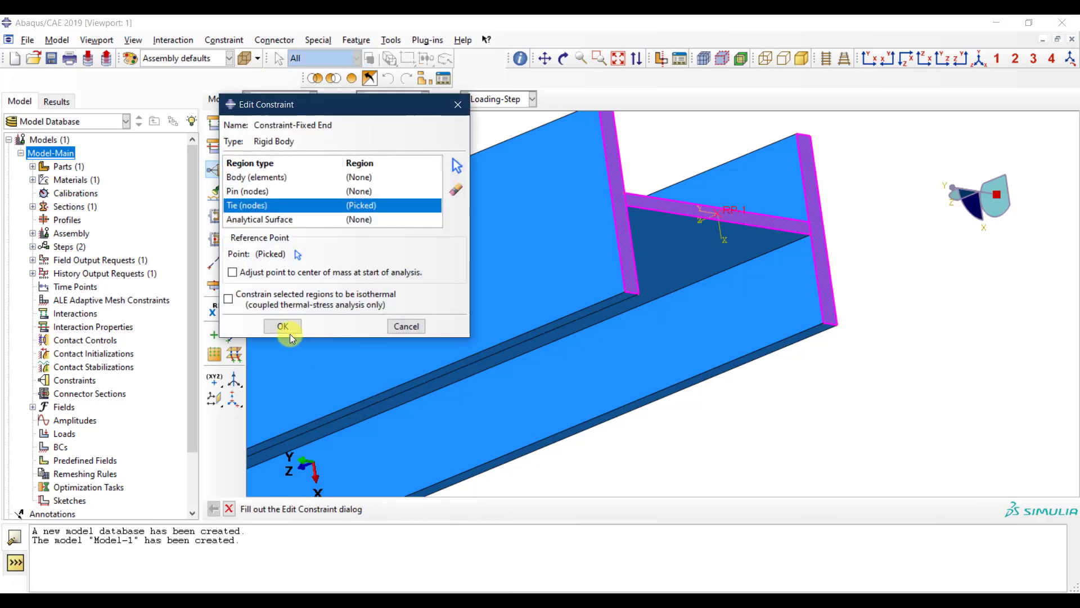
pyautogui.click(283, 327)
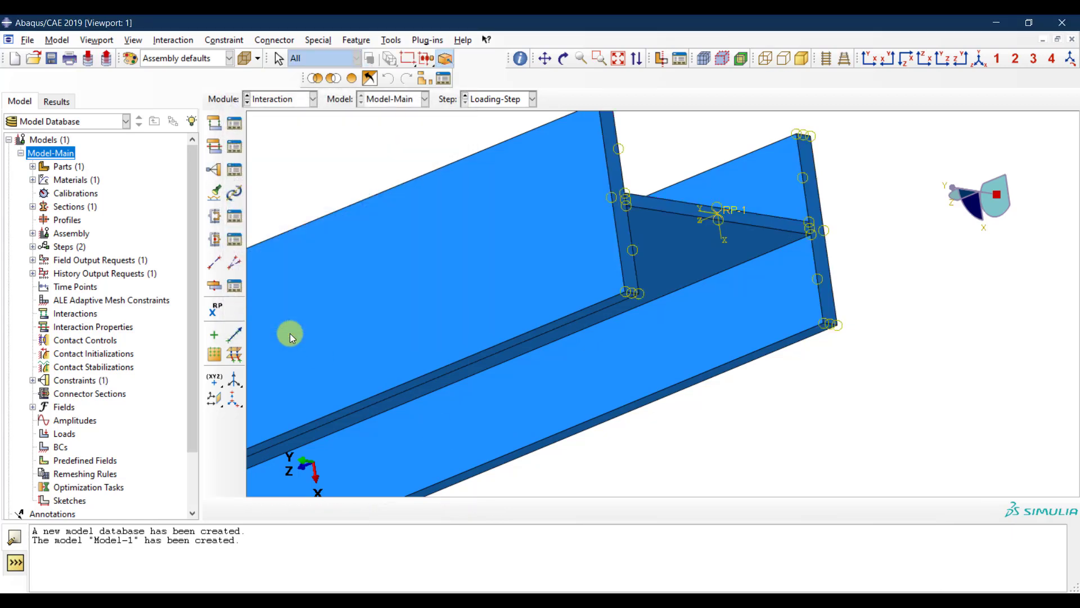
# Step: Create a reference point at 0,0,2000 on the beam's near end
pyautogui.click(978, 62)
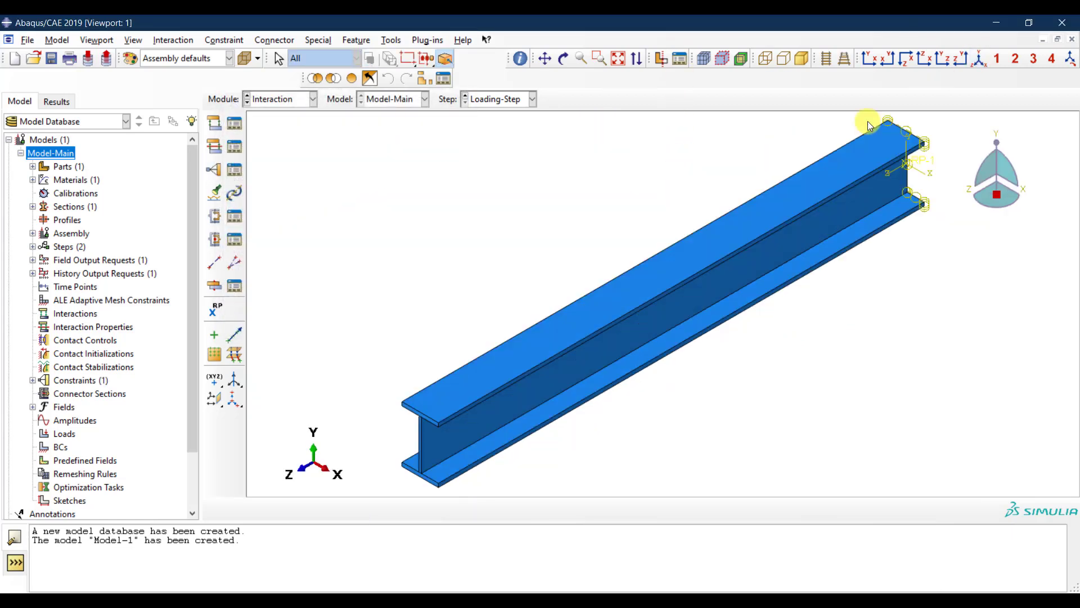
pyautogui.click(217, 312)
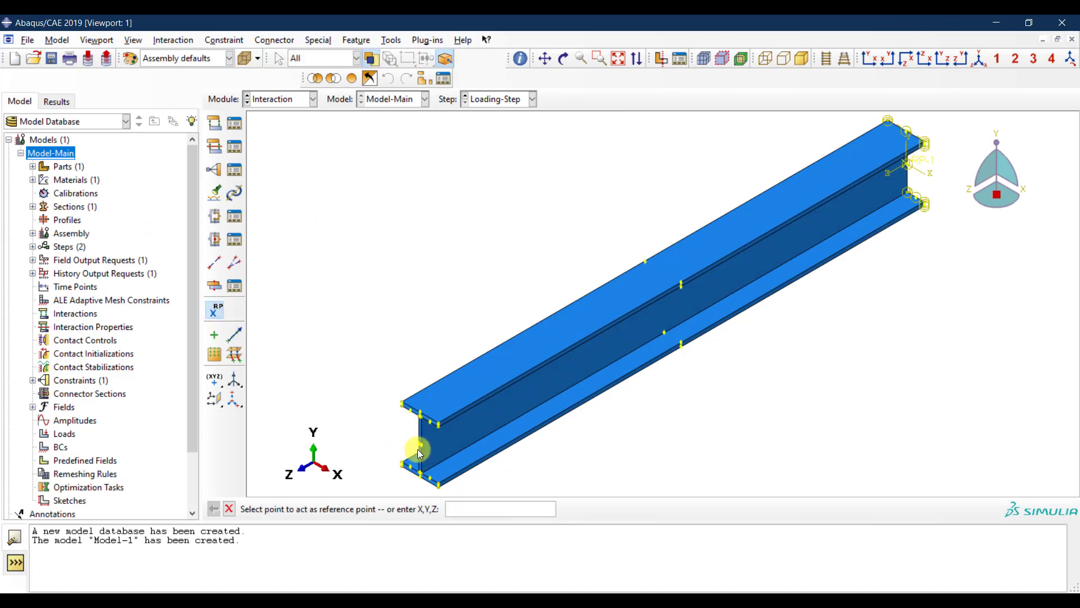
pyautogui.write('0,0,2000')
pyautogui.press('Return')
# Step: Copy the Constraint-Fixed End constraint to a new constraint named Constraint-Free-End
pyautogui.click(234, 170)
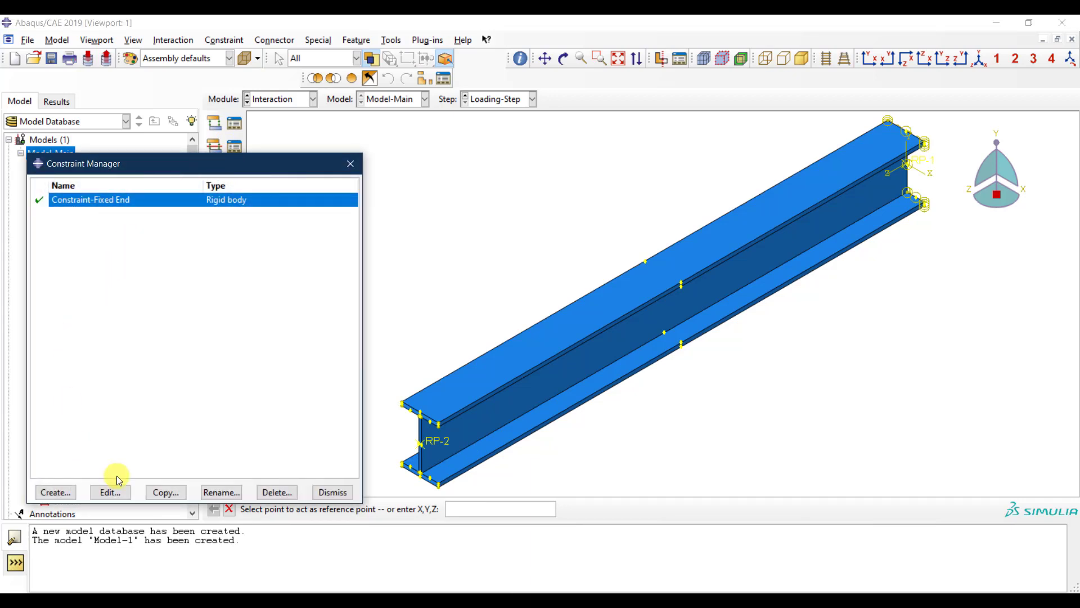
pyautogui.click(159, 493)
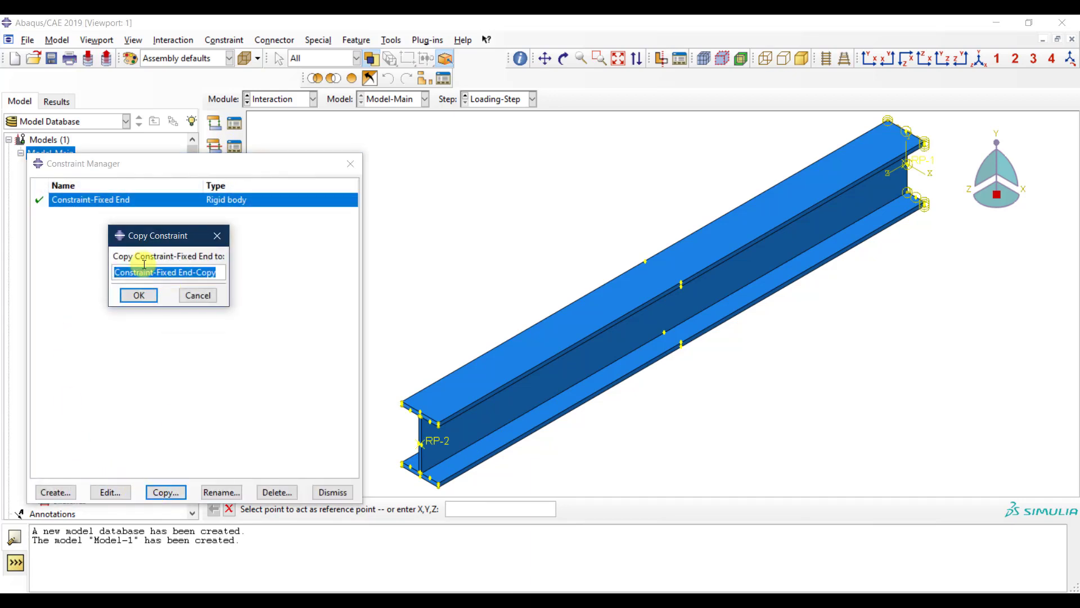
pyautogui.click(181, 275)
pyautogui.moveTo(160, 272); pyautogui.dragTo(232, 275)
pyautogui.click(219, 274)
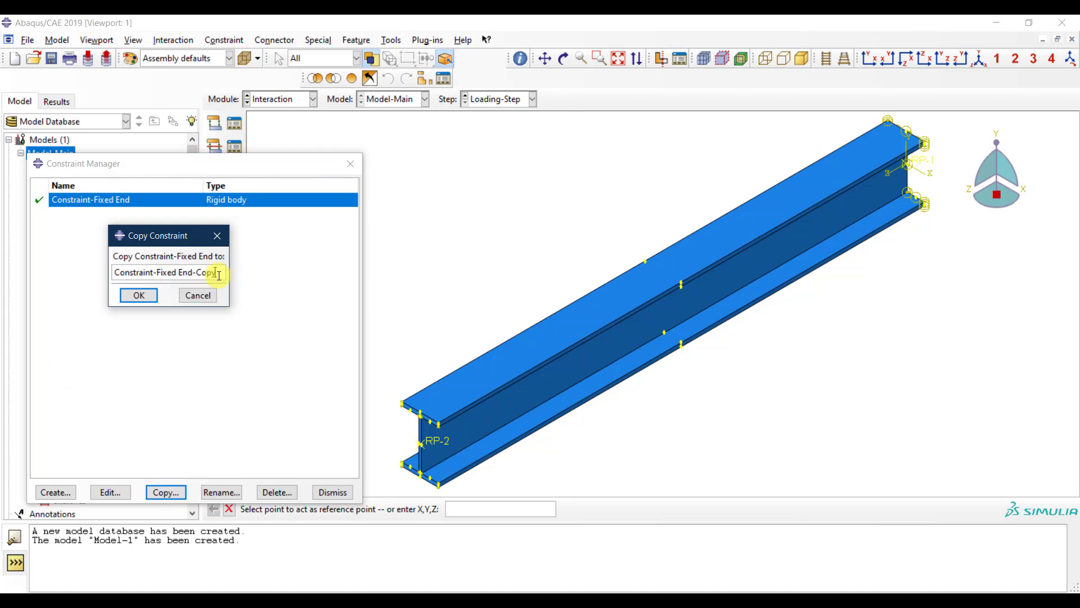
pyautogui.press('BackSpace')
pyautogui.press('BackSpace')
pyautogui.press('BackSpace')
pyautogui.press('BackSpace')
pyautogui.press('BackSpace')
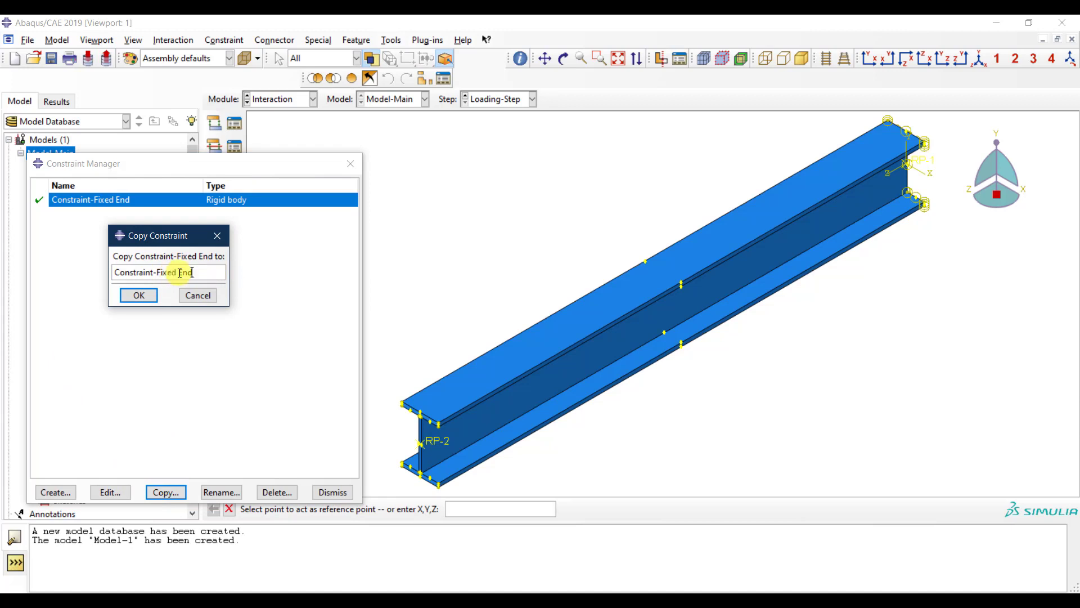
pyautogui.moveTo(178, 273); pyautogui.dragTo(162, 273)
pyautogui.write('ree-')
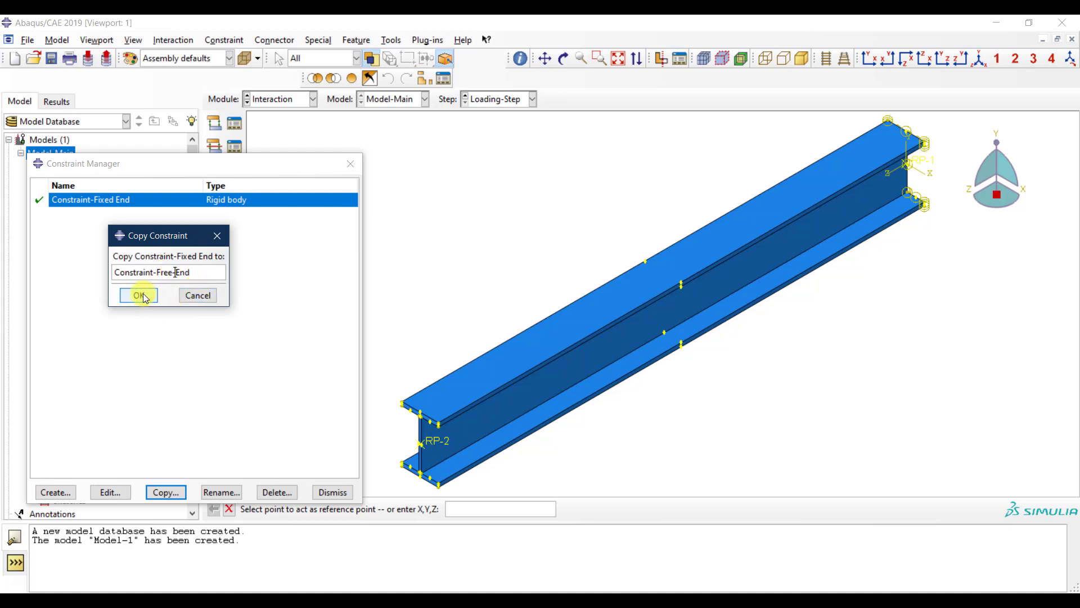
pyautogui.click(139, 295)
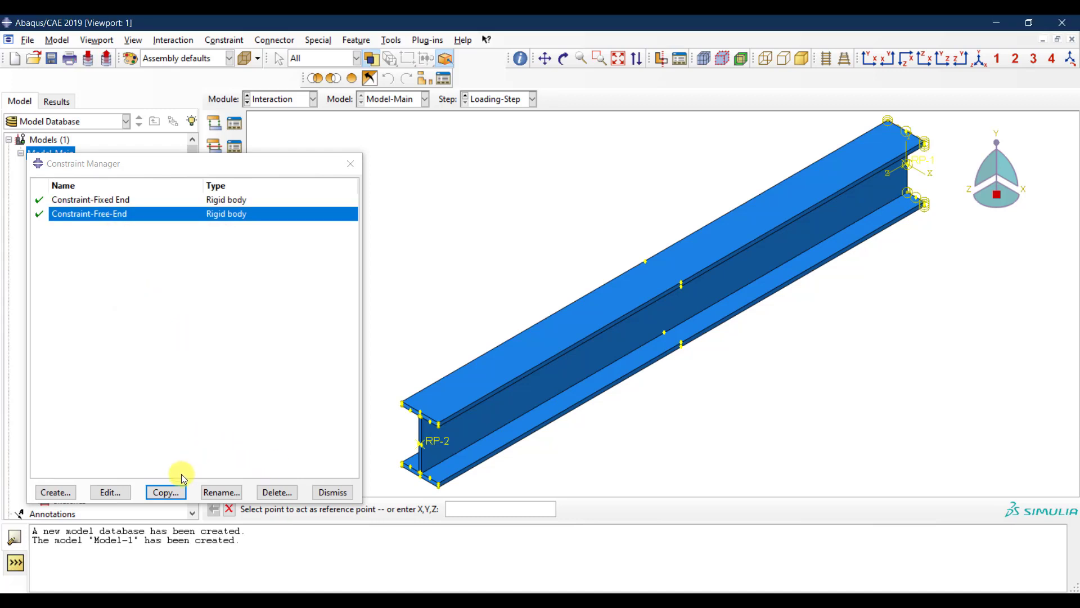
# Step: Edit Constraint-Free-End to use the near-end reference point RP-2 and clear its Tie (nodes) region
pyautogui.click(124, 494)
pyautogui.click(302, 255)
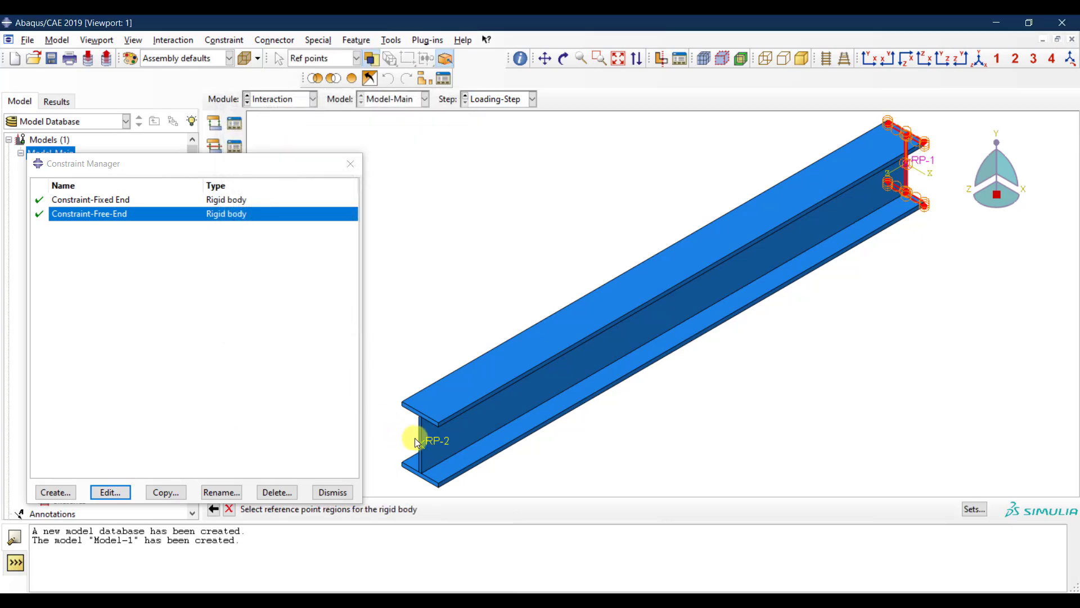
pyautogui.click(438, 446)
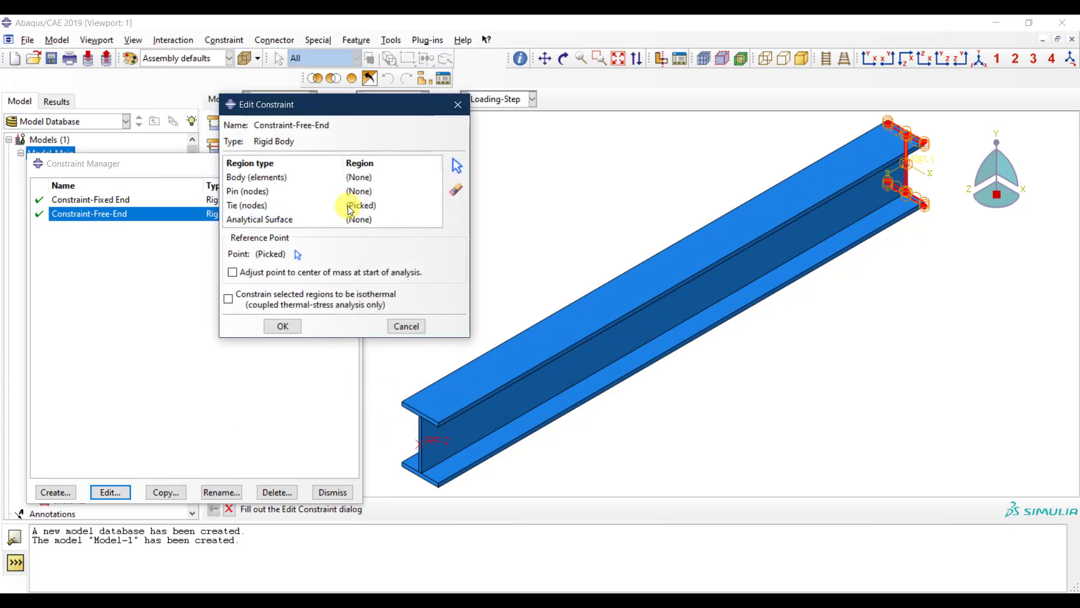
pyautogui.click(349, 207)
pyautogui.click(424, 192)
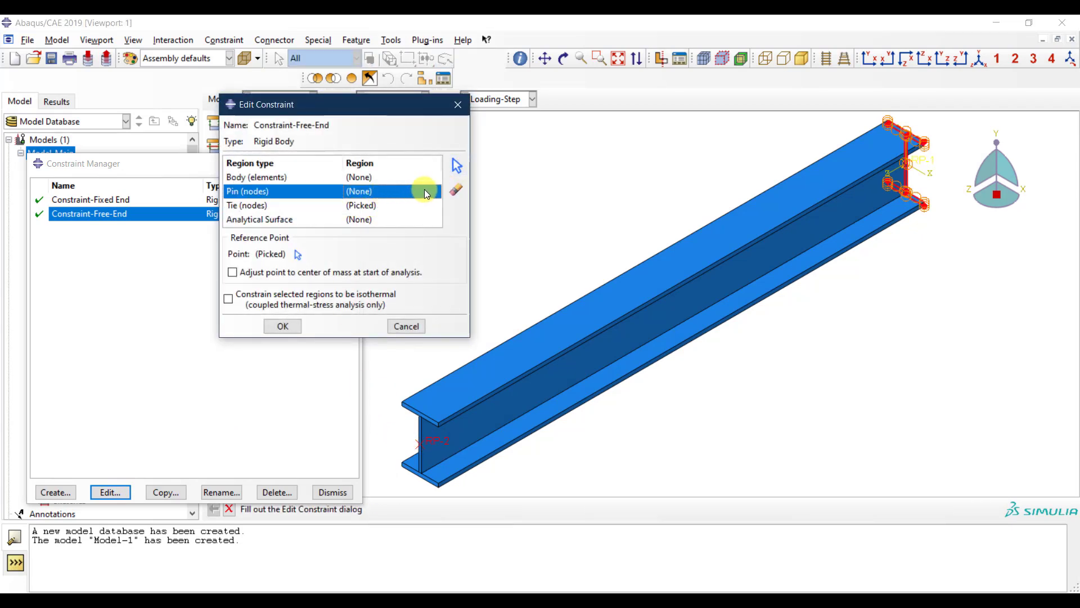
pyautogui.click(416, 205)
pyautogui.click(456, 190)
# Step: Assign the near-end faces of both flanges and the web as Constraint-Free-End's Pin (nodes) region, and close the constraint manager
pyautogui.click(407, 194)
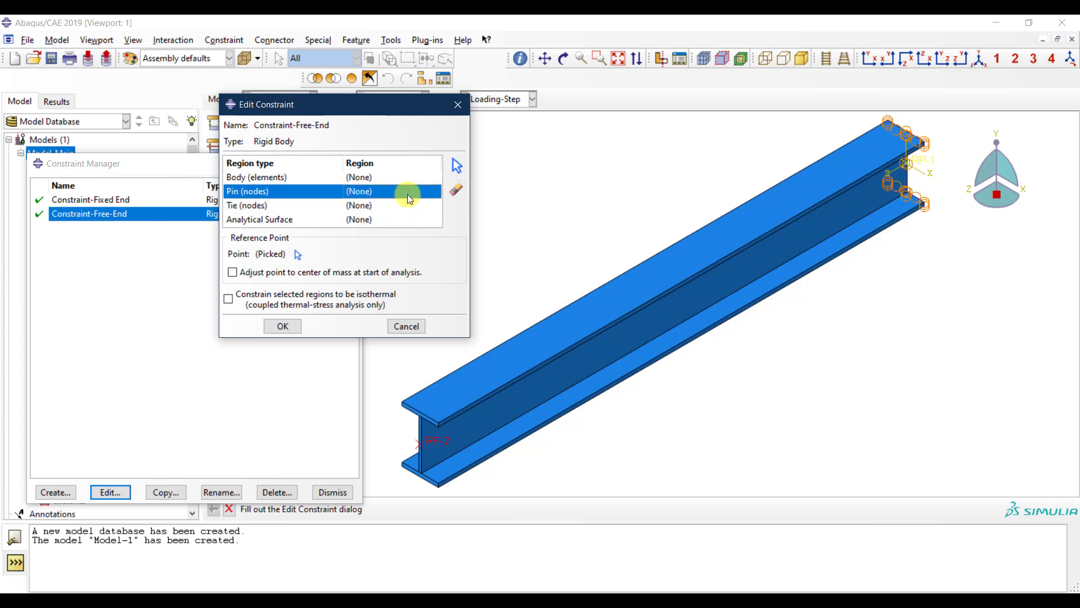
pyautogui.click(457, 165)
pyautogui.scroll(4, 411, 464)
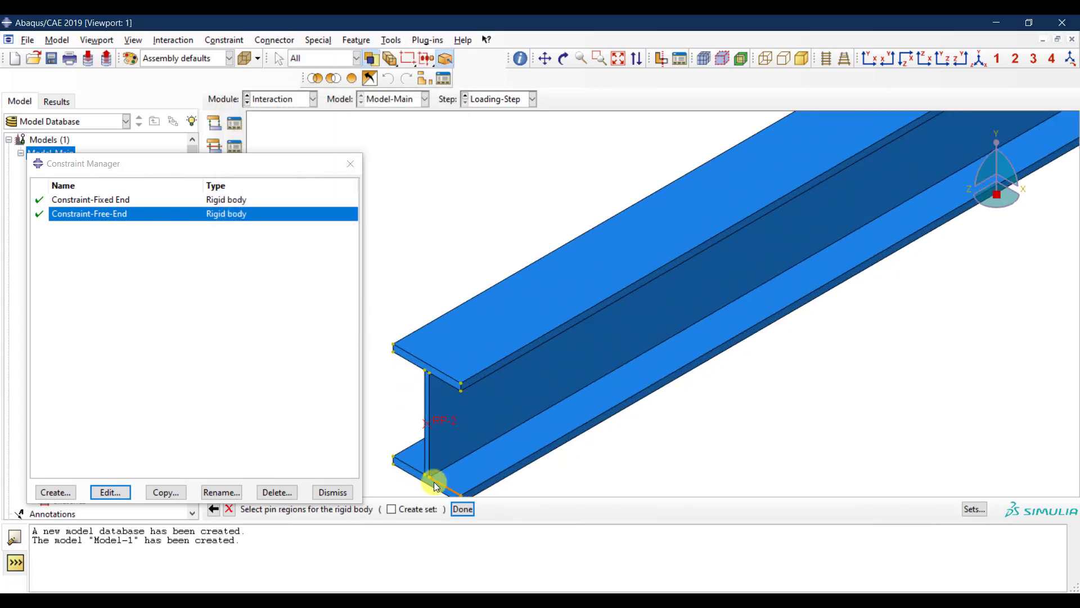
pyautogui.scroll(1, 434, 485)
pyautogui.scroll(2, 428, 470)
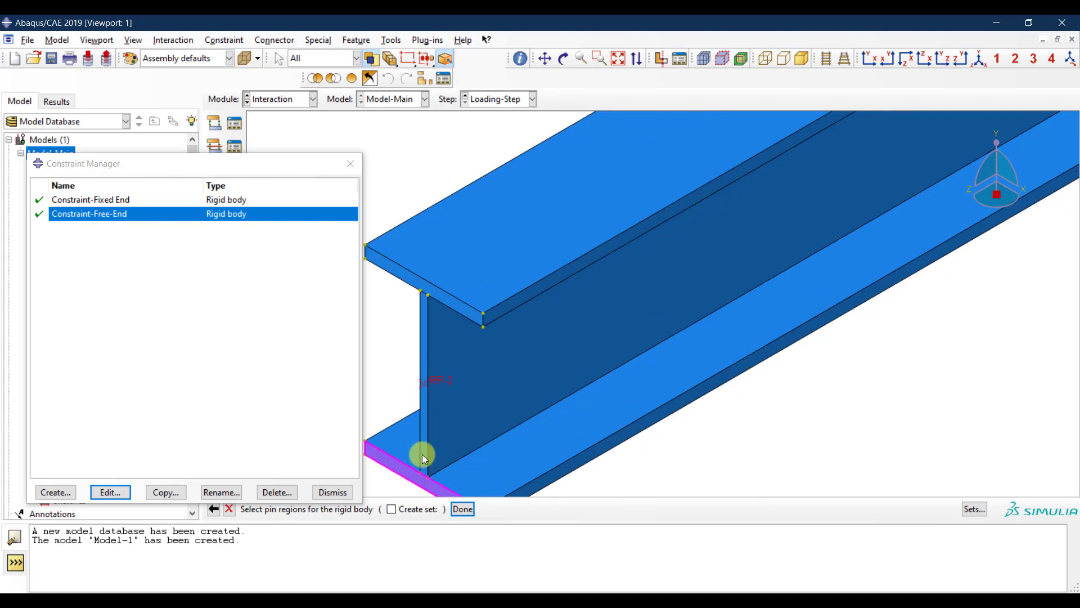
pyautogui.keyDown('shift'); pyautogui.click(437, 296); pyautogui.keyUp('shift')
pyautogui.scroll(2, 417, 314)
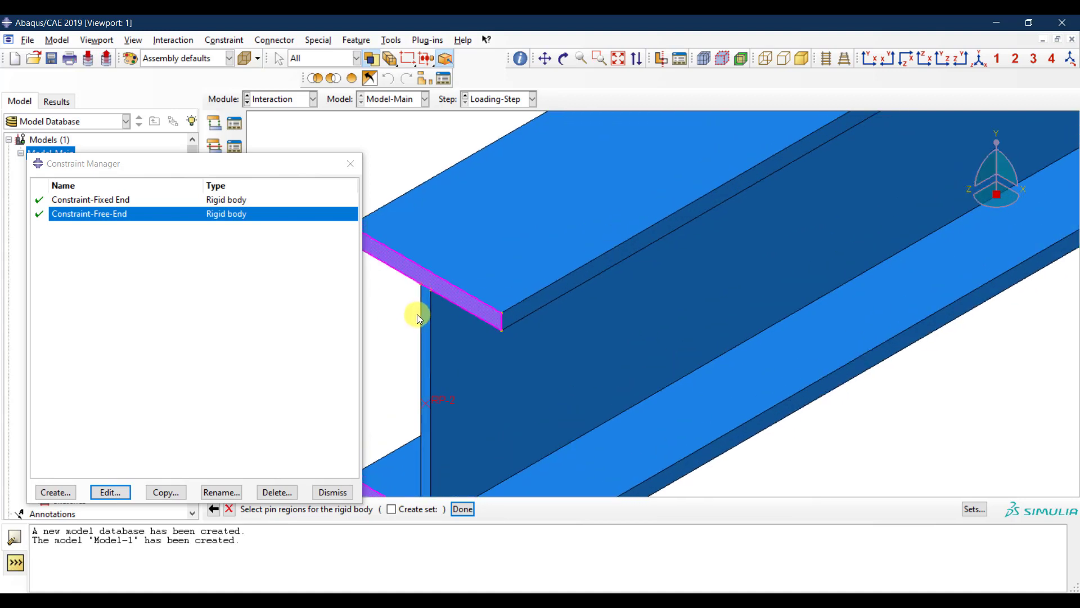
pyautogui.keyDown('shift'); pyautogui.click(432, 332); pyautogui.keyUp('shift')
pyautogui.click(463, 508)
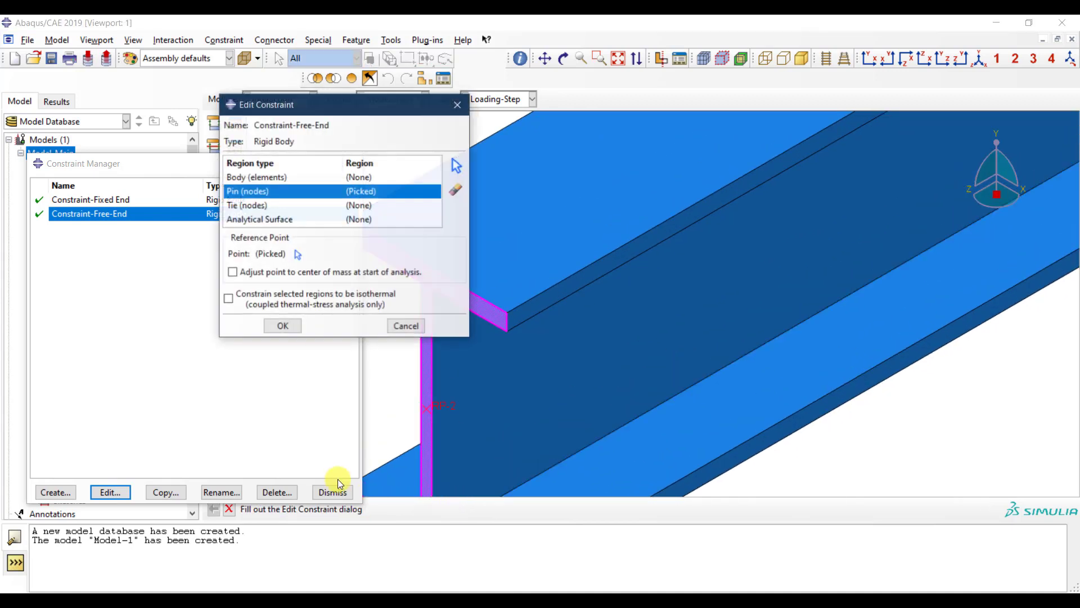
pyautogui.click(282, 325)
pyautogui.click(333, 492)
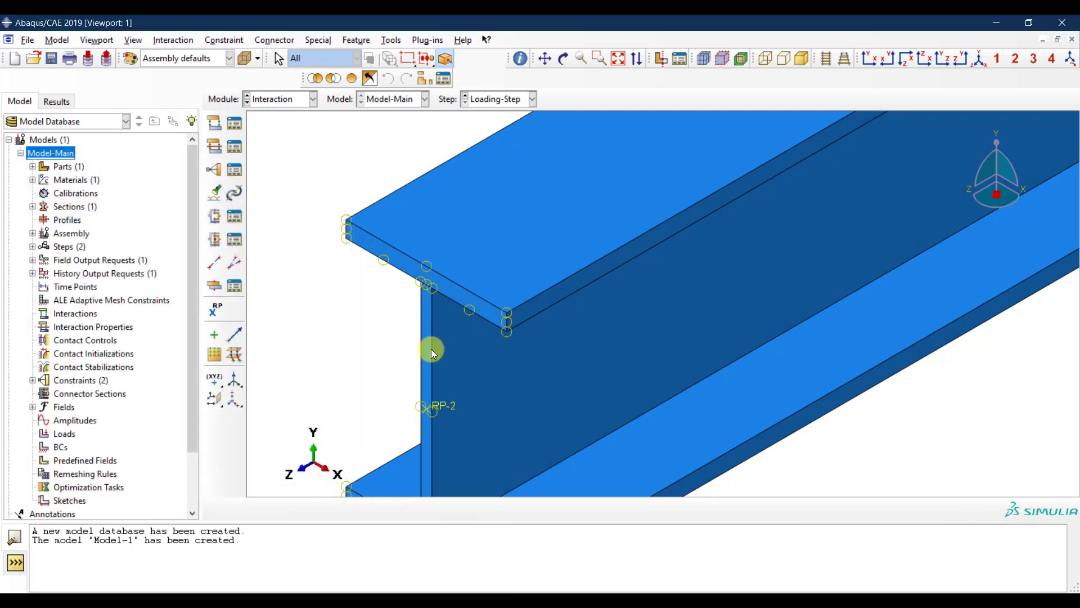
# Step: In the Load module, start a mechanical boundary condition named Fixed BCs in the Initial step
pyautogui.scroll(-3, 430, 349)
pyautogui.click(280, 99)
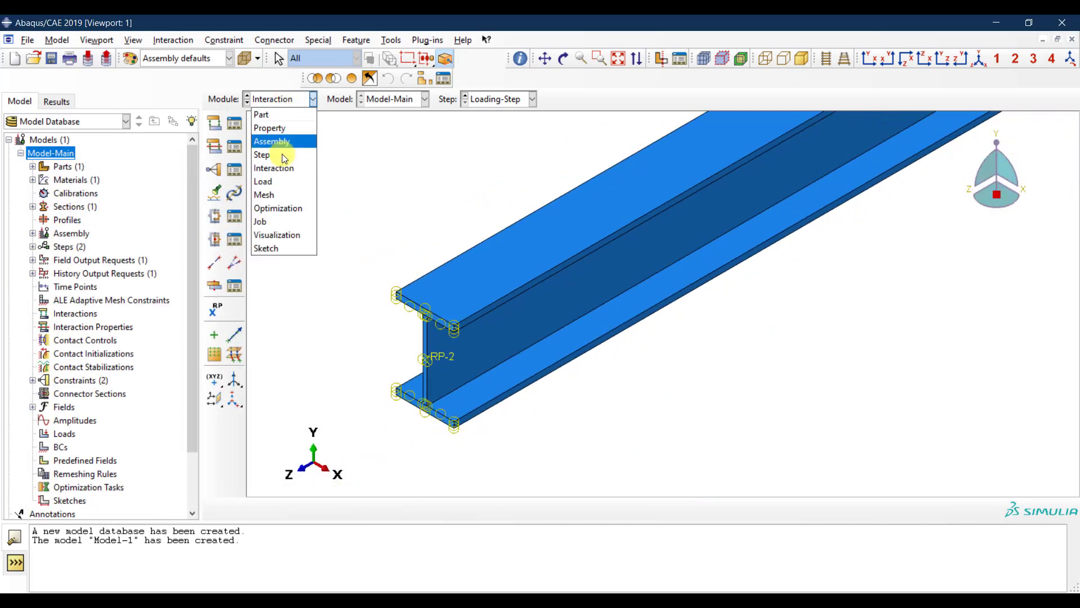
pyautogui.click(277, 176)
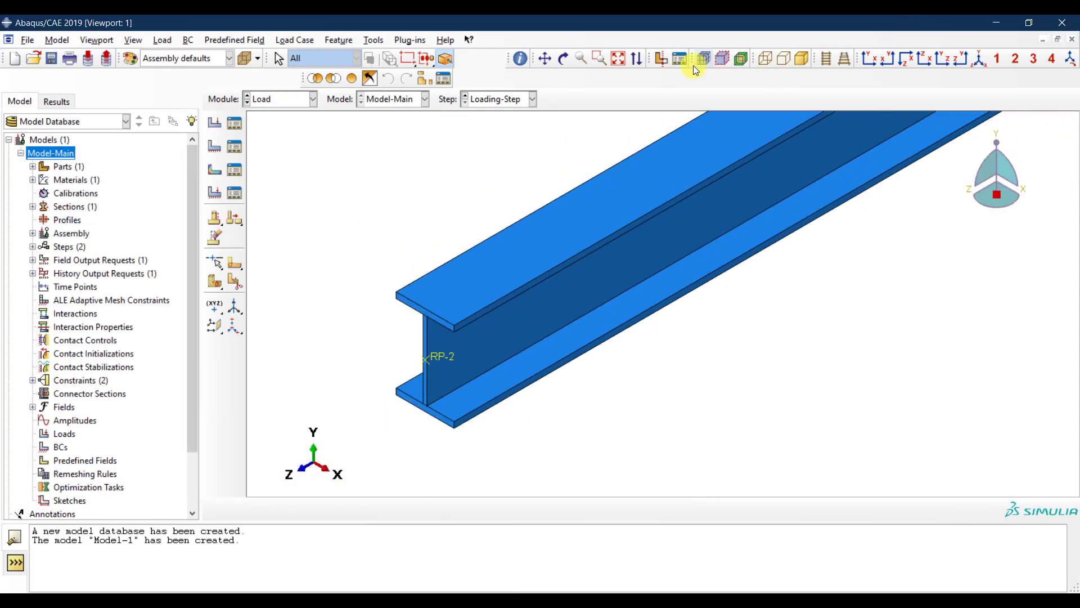
pyautogui.click(618, 58)
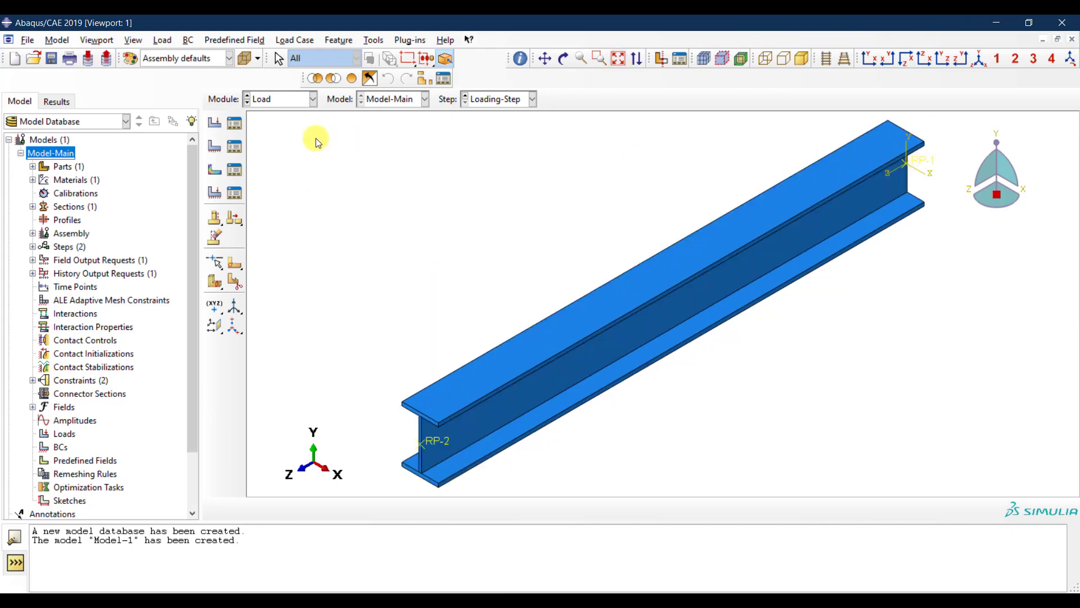
pyautogui.click(217, 149)
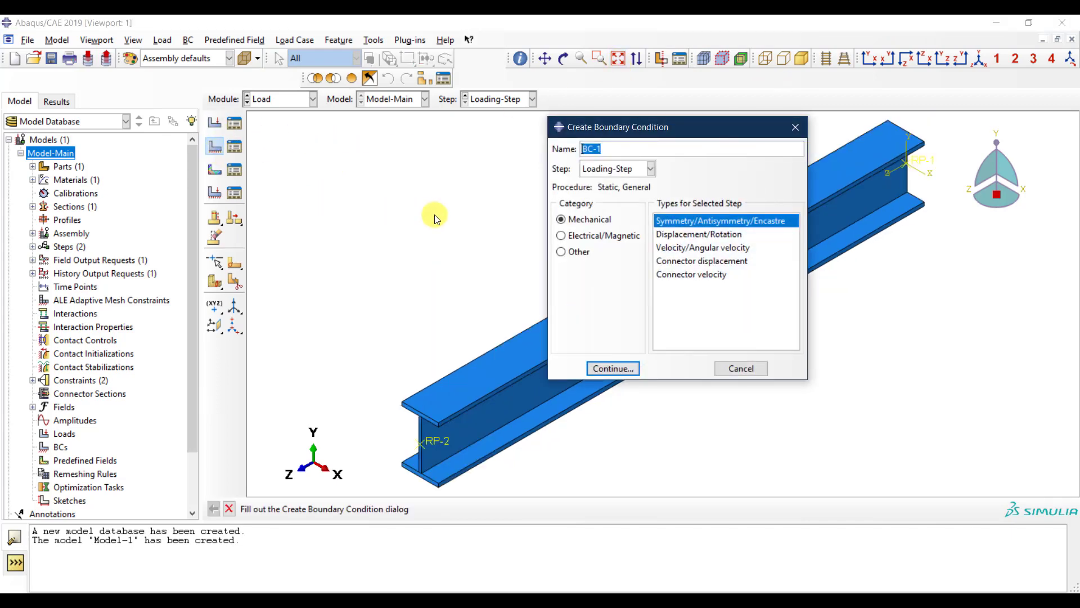
pyautogui.write('Fixed')
pyautogui.write(' En')
pyautogui.press('BackSpace')
pyautogui.write('BCs')
pyautogui.click(623, 167)
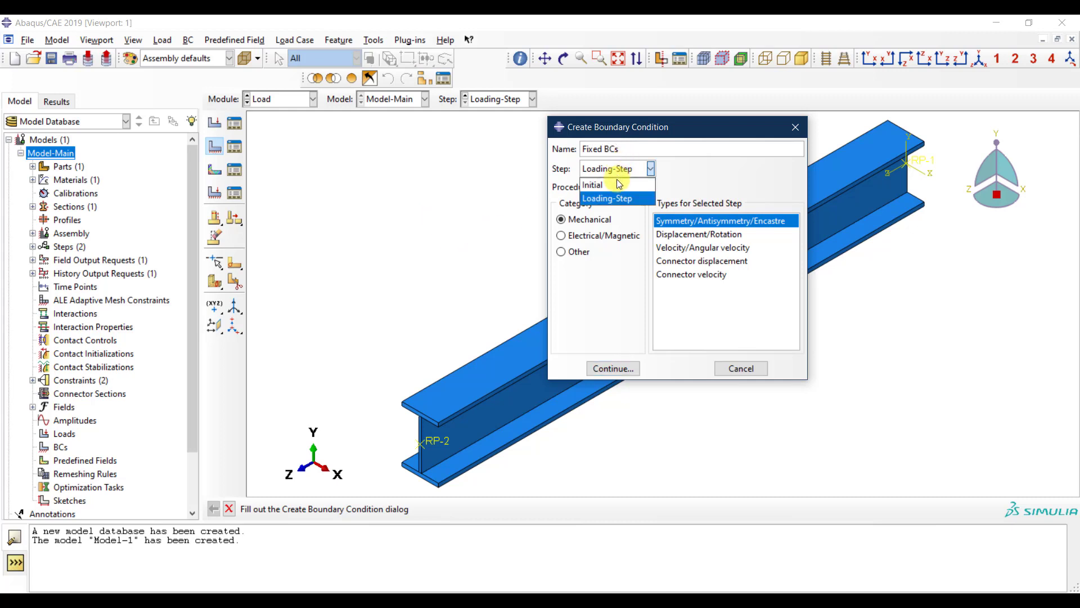
pyautogui.click(618, 185)
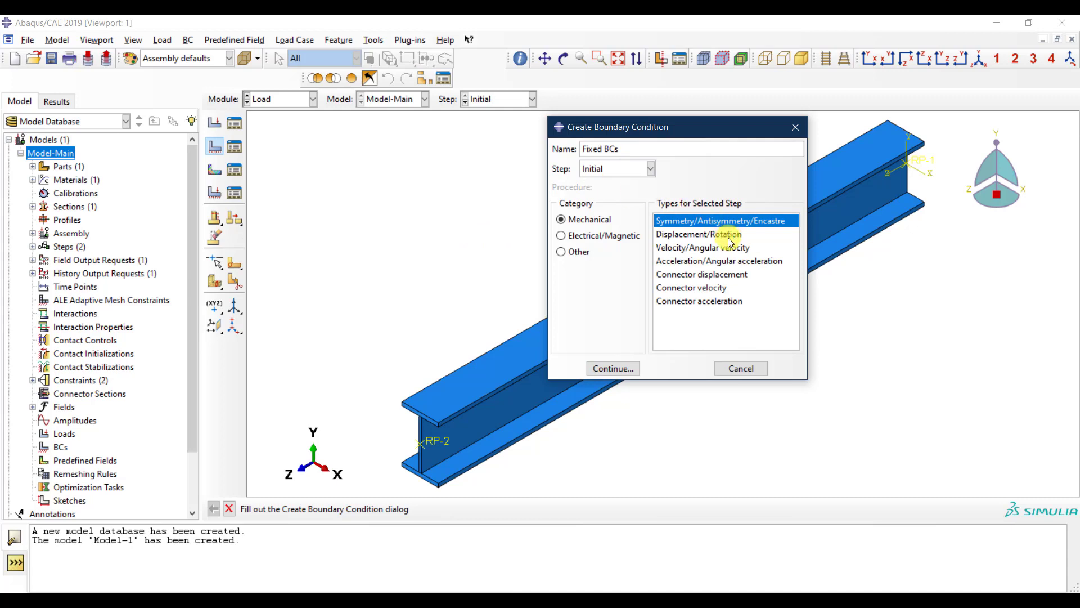
# Step: Make Fixed BCs a Displacement/Rotation condition and assign the far-end reference point RP-1 as its region
pyautogui.click(711, 234)
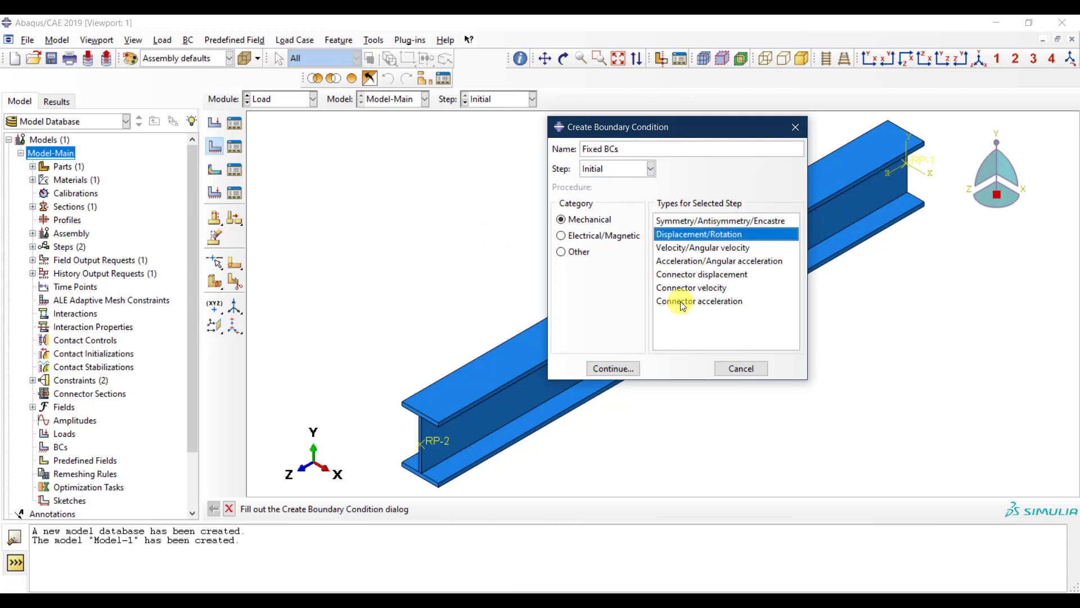
pyautogui.click(716, 222)
pyautogui.click(708, 234)
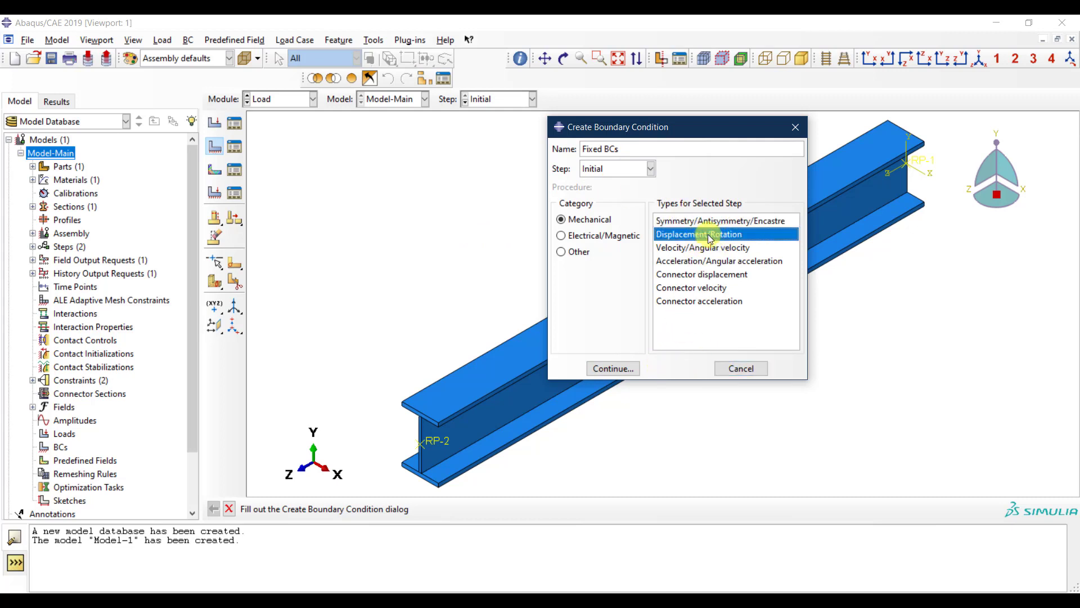
pyautogui.click(704, 222)
pyautogui.click(704, 234)
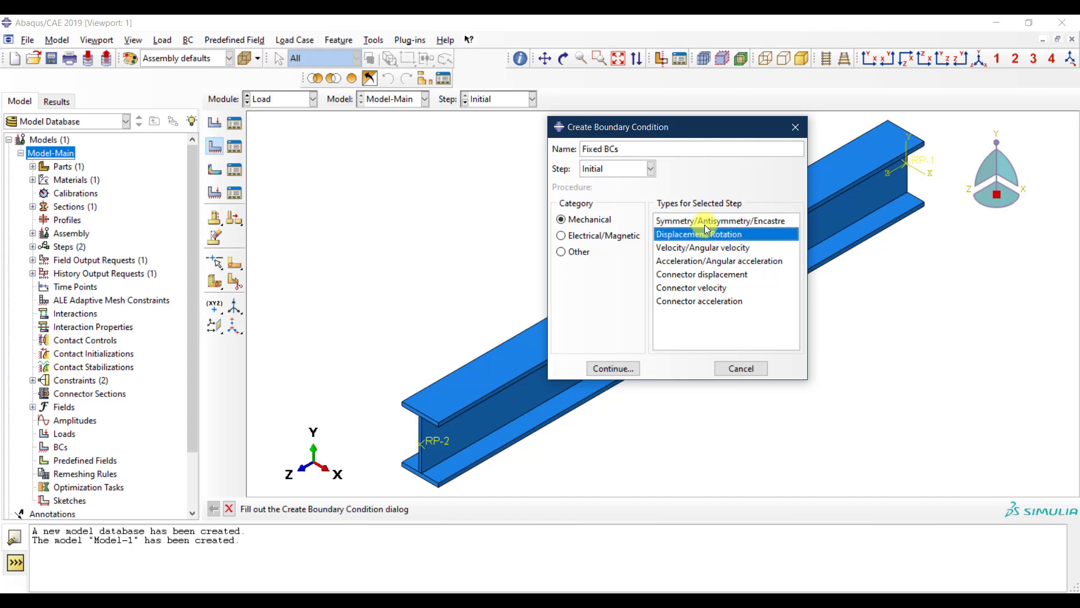
pyautogui.click(611, 368)
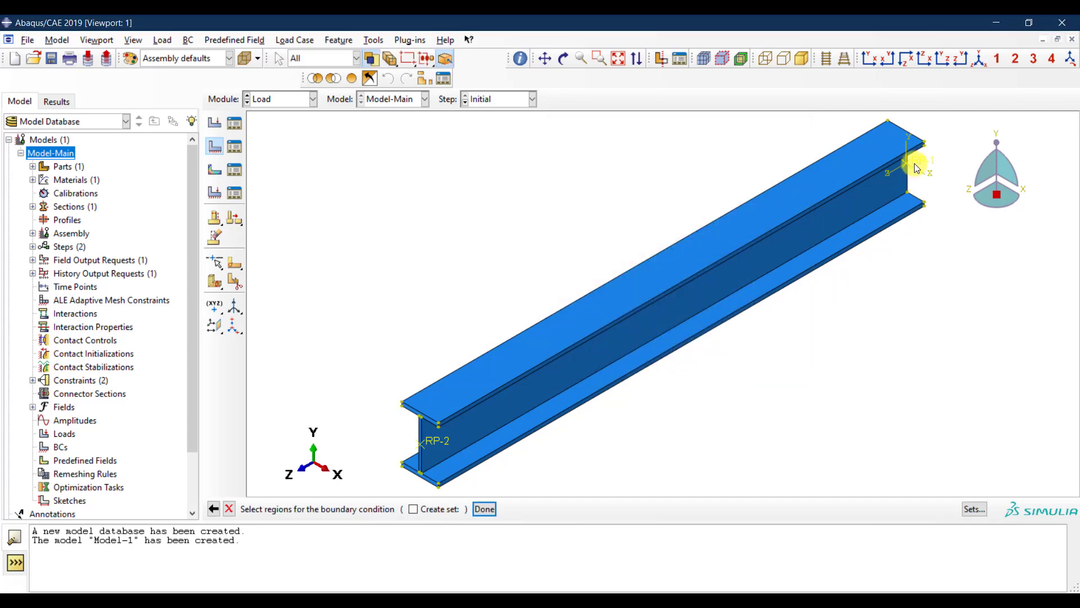
pyautogui.click(485, 509)
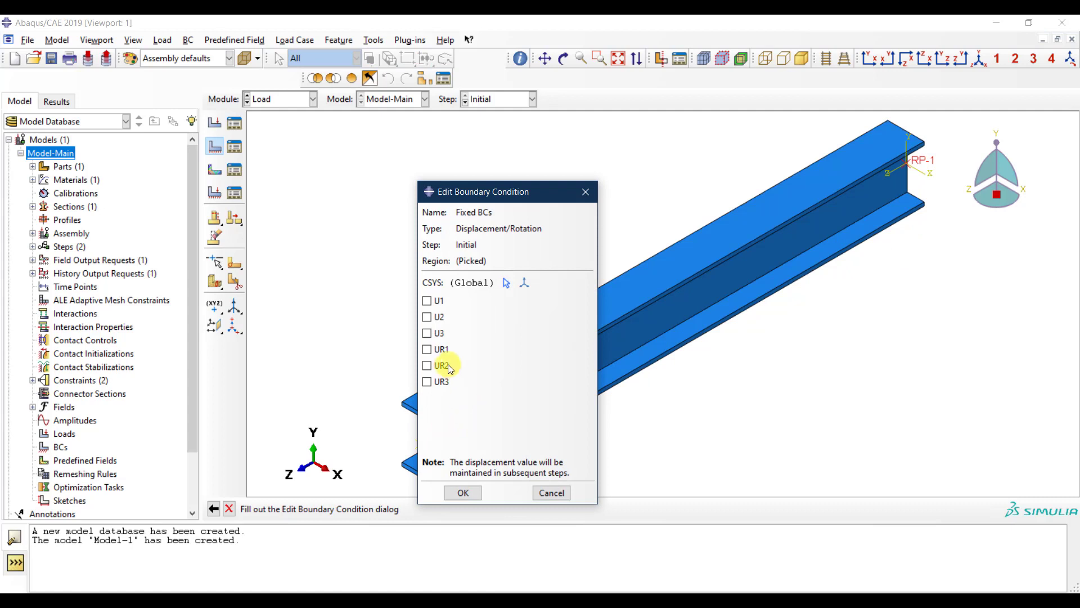
# Step: Constrain all six degrees of freedom, U1 to U3 and UR1 to UR3, in Fixed BCs
pyautogui.click(429, 381)
pyautogui.click(440, 367)
pyautogui.click(440, 349)
pyautogui.click(439, 333)
pyautogui.click(439, 317)
pyautogui.click(439, 301)
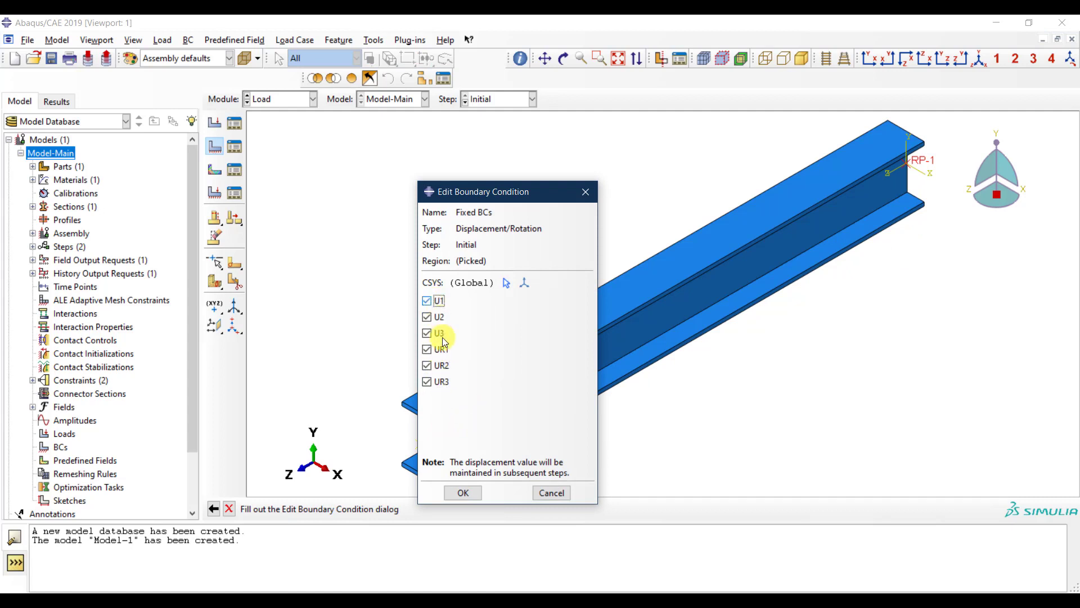
pyautogui.click(463, 494)
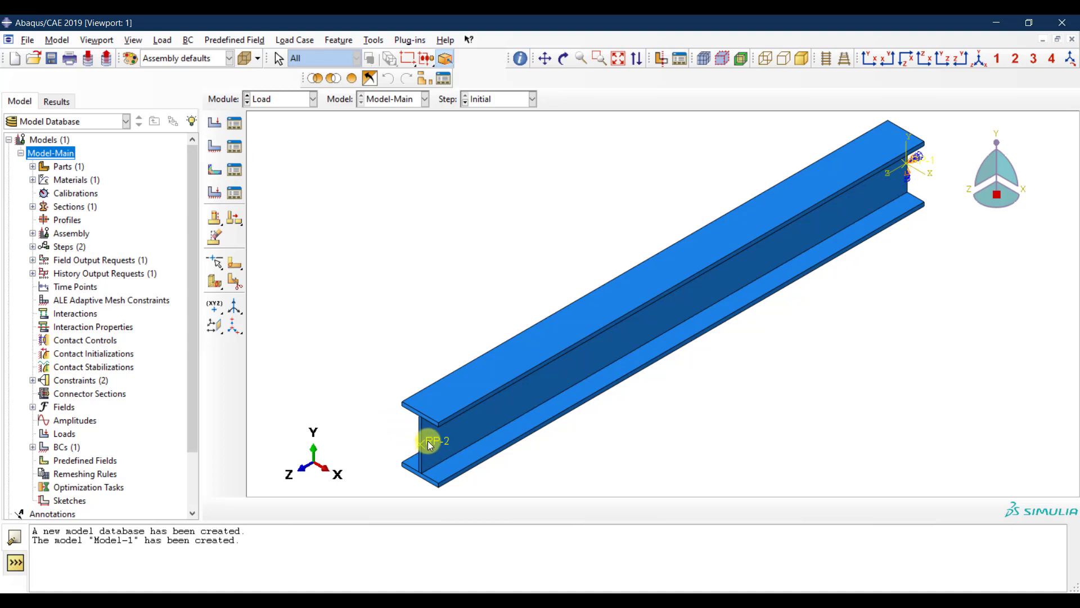
# Step: Create a Displacement/Rotation boundary condition named BC-Beam-Disp in Loading-Step, applied to the near-end reference point RP-2
pyautogui.click(220, 147)
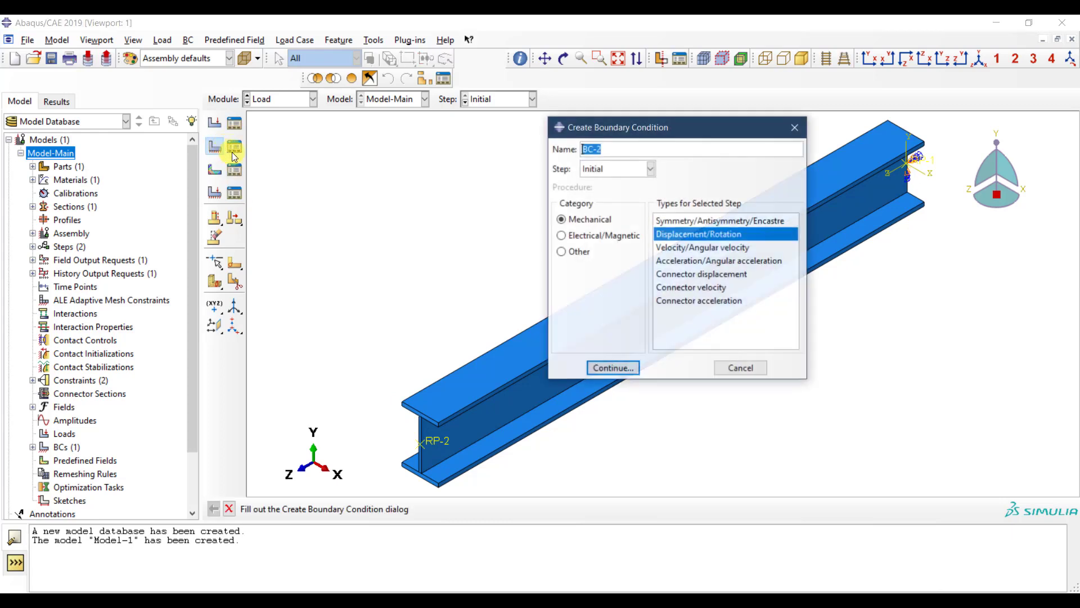
pyautogui.click(611, 147)
pyautogui.moveTo(611, 147); pyautogui.dragTo(590, 149)
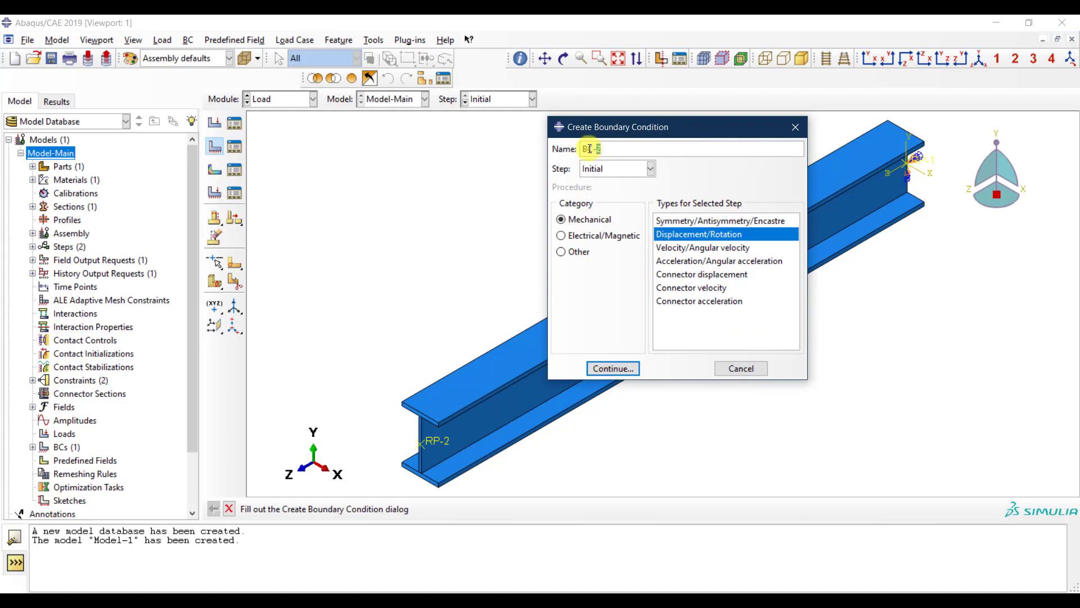
pyautogui.write('Beam-Disp')
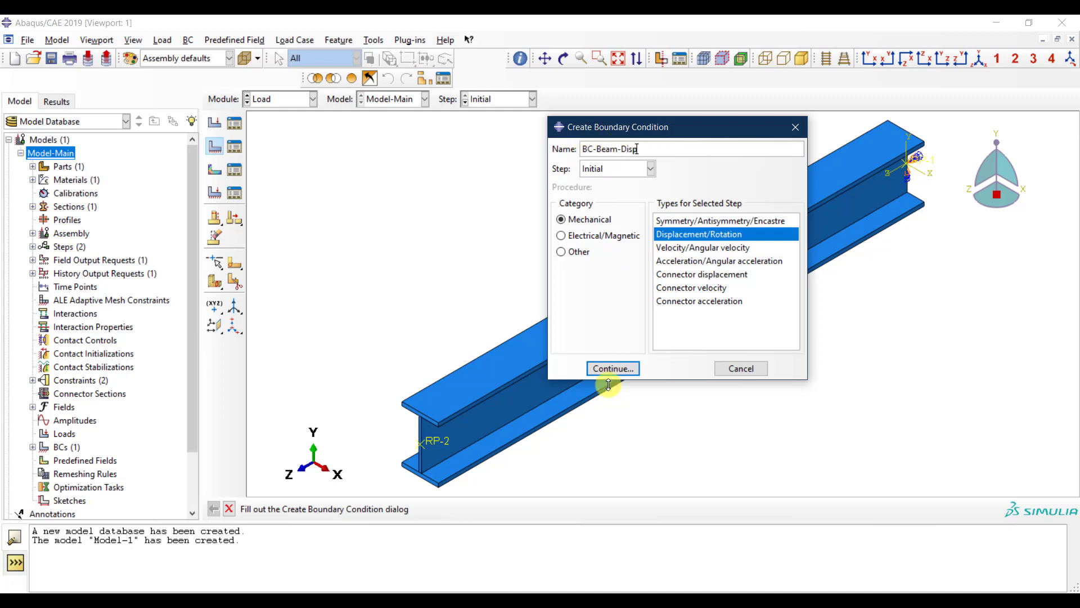
pyautogui.click(627, 173)
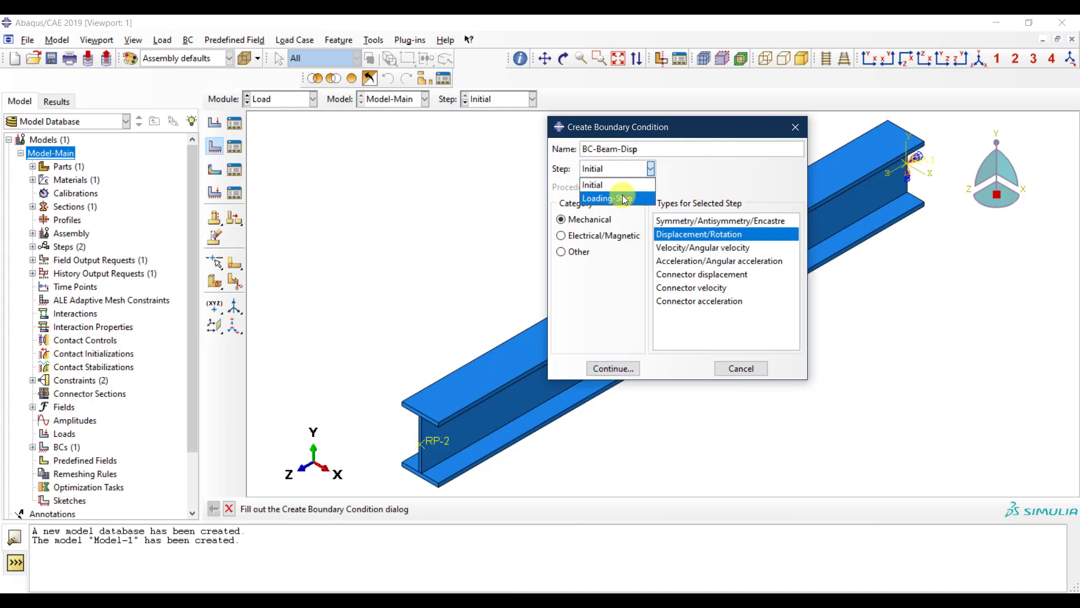
pyautogui.click(619, 198)
pyautogui.click(623, 368)
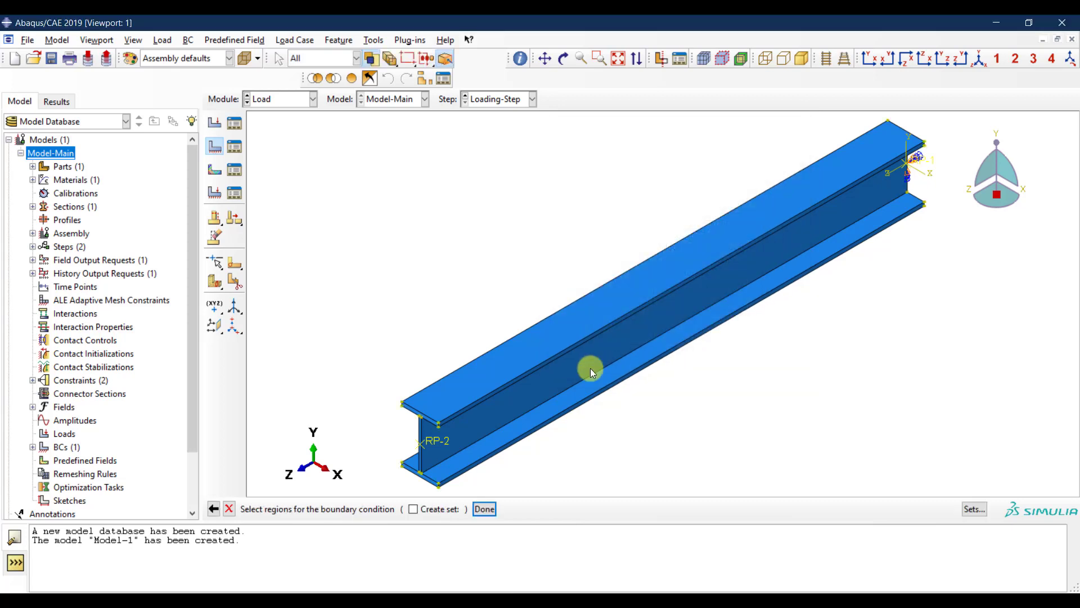
pyautogui.click(445, 439)
pyautogui.click(484, 509)
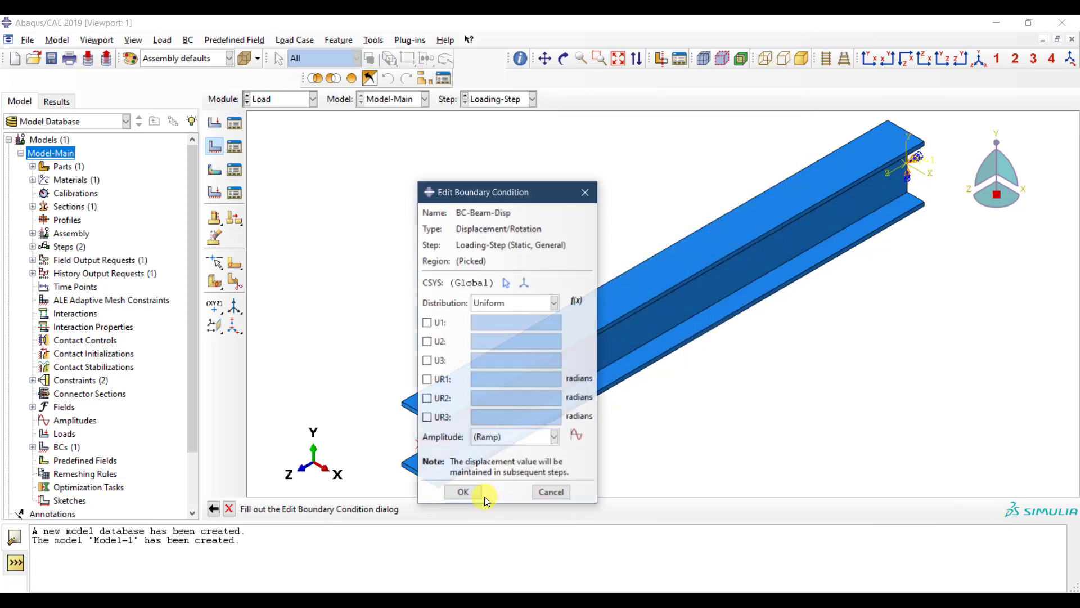
# Step: For BC-Beam-Disp, set U1, UR1, UR2 and UR3 to 0 and U2 to -100, leaving U3 free
pyautogui.click(443, 417)
pyautogui.click(442, 398)
pyautogui.click(442, 380)
pyautogui.click(442, 322)
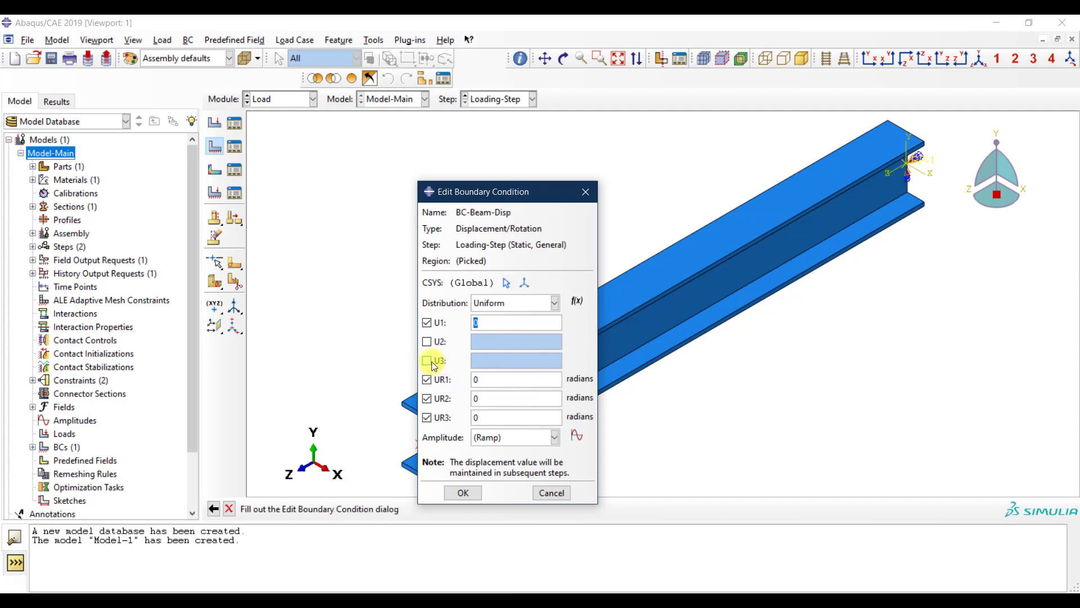
pyautogui.click(433, 341)
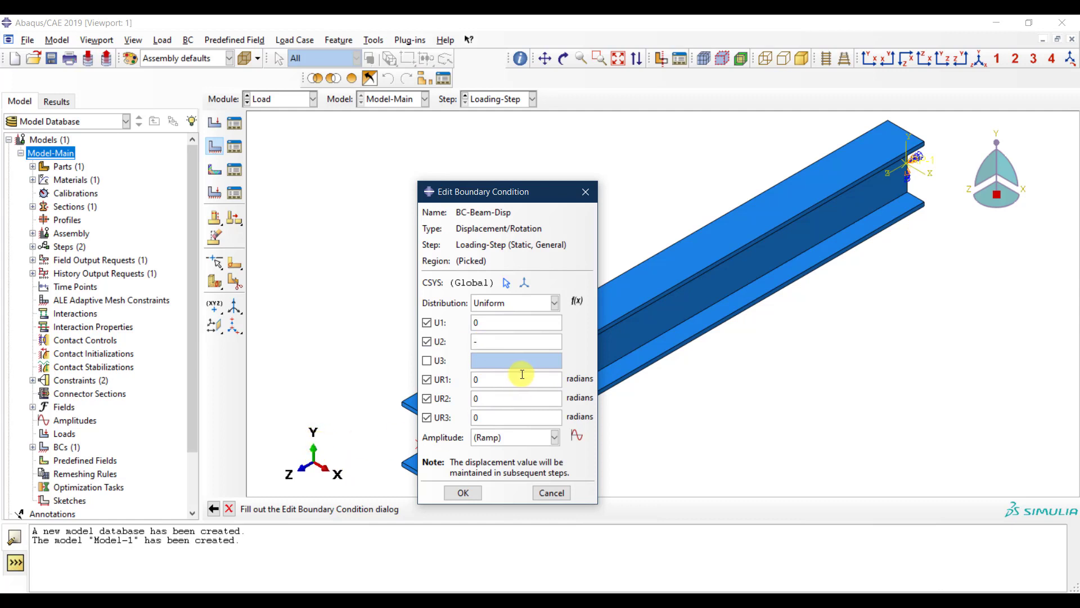
pyautogui.write('-100')
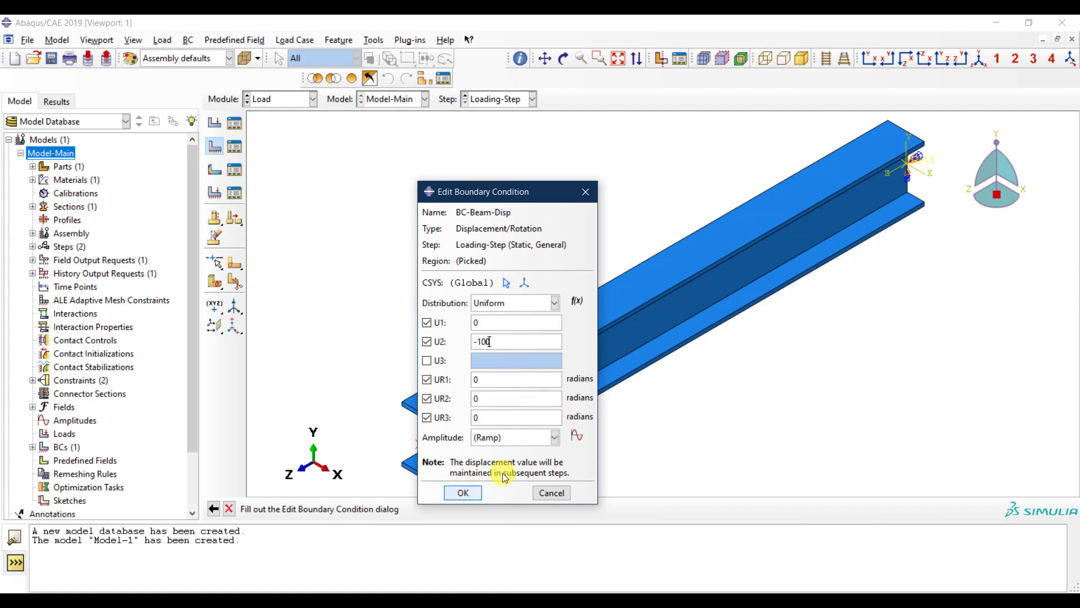
pyautogui.click(505, 440)
pyautogui.click(495, 453)
pyautogui.click(464, 493)
pyautogui.click(464, 493)
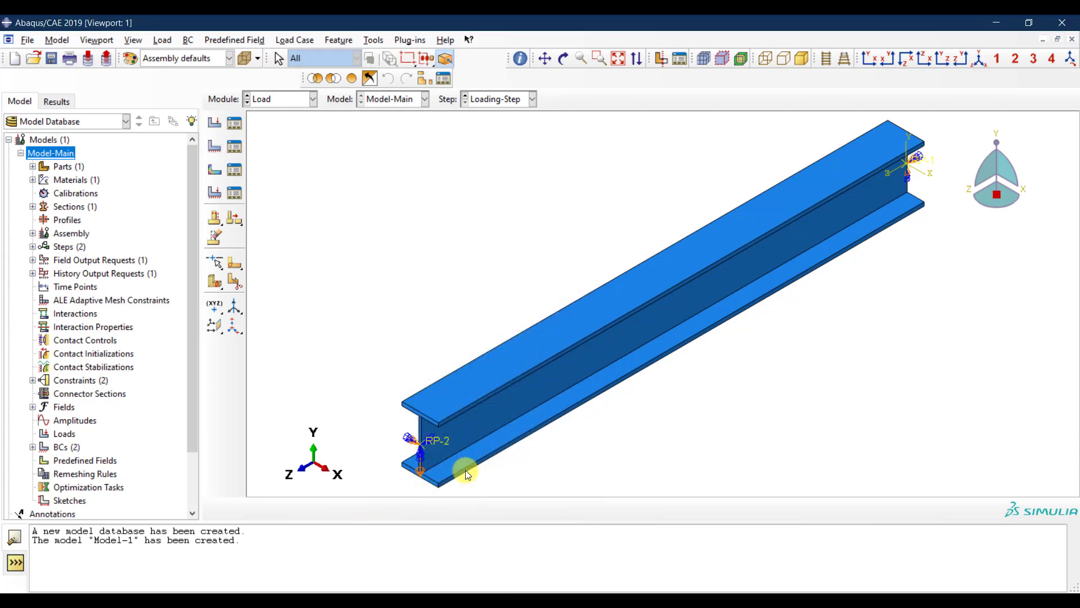
# Step: Switch to the Mesh module and make the Beam part the meshing object instead of the assembly
pyautogui.click(286, 109)
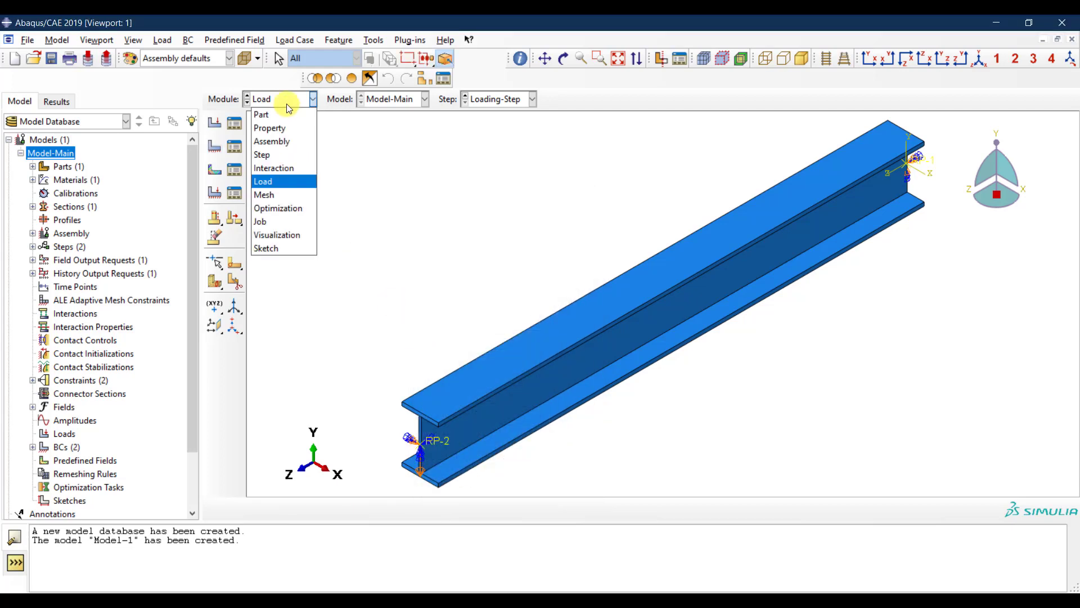
pyautogui.click(286, 192)
pyautogui.scroll(1, 282, 246)
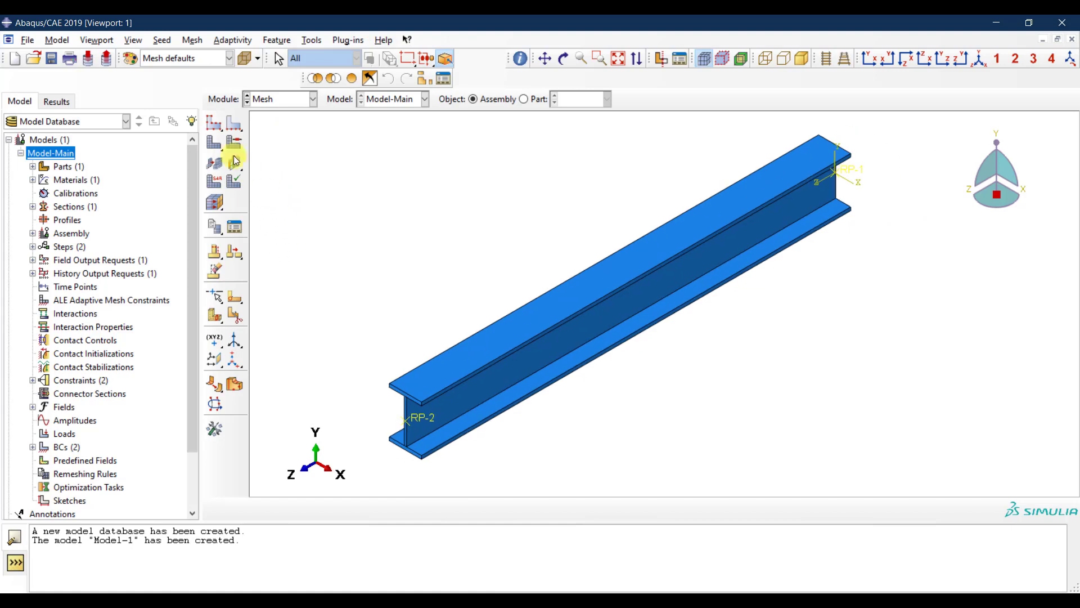
pyautogui.click(220, 124)
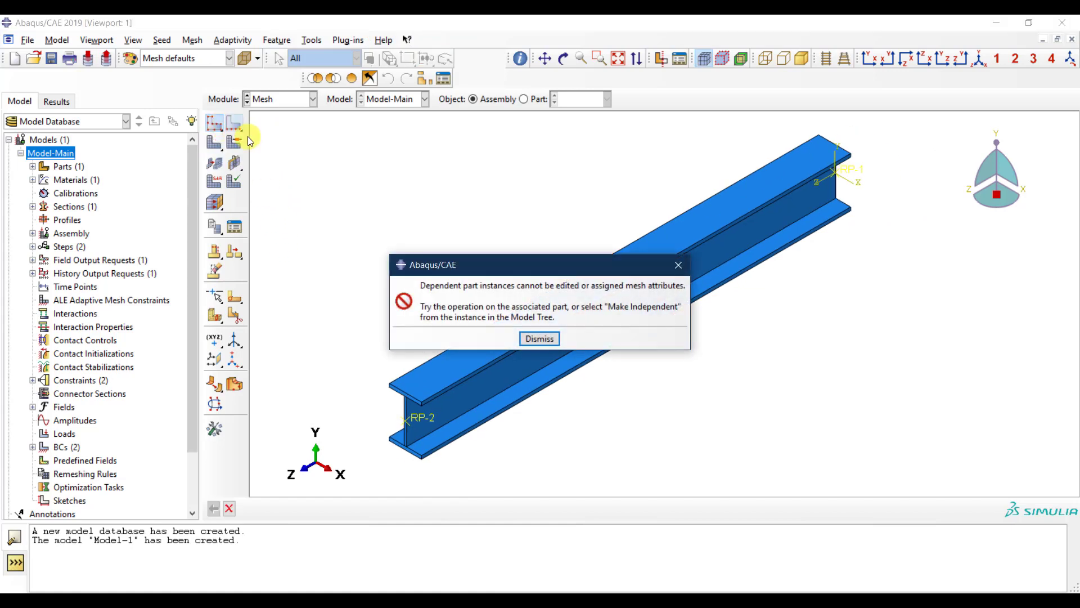
pyautogui.click(540, 338)
pyautogui.click(523, 99)
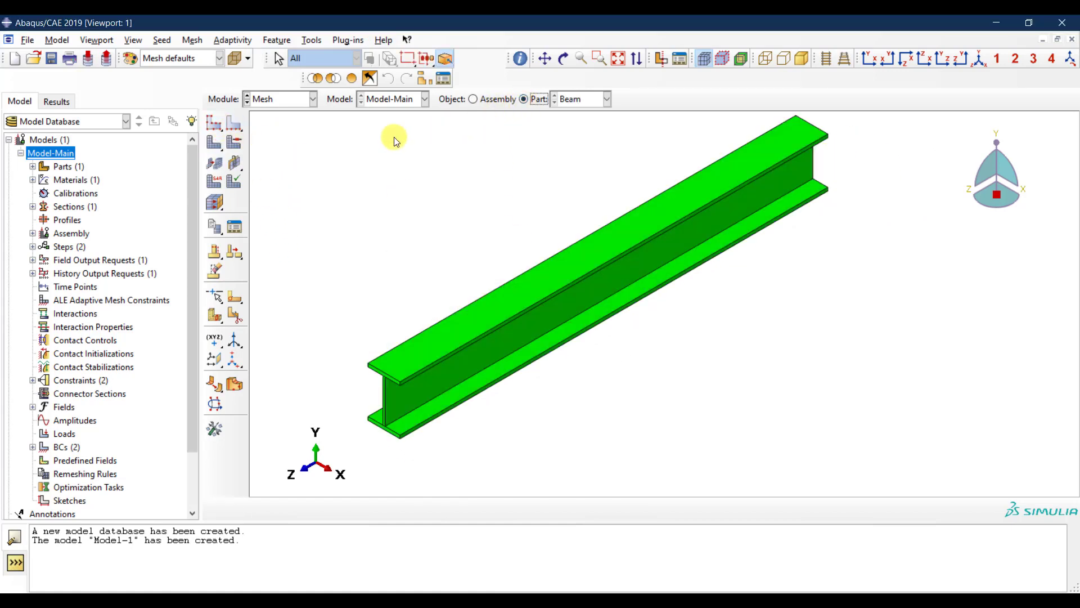
# Step: Seed the Beam part with an approximate global size of 15
pyautogui.click(212, 124)
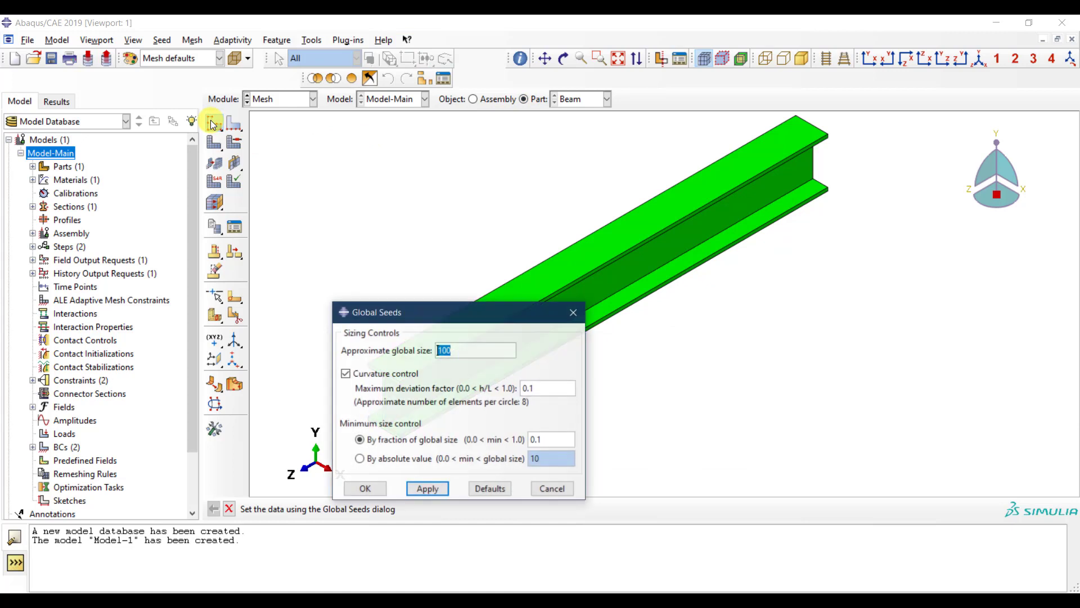
pyautogui.click(470, 350)
pyautogui.doubleClick(470, 347)
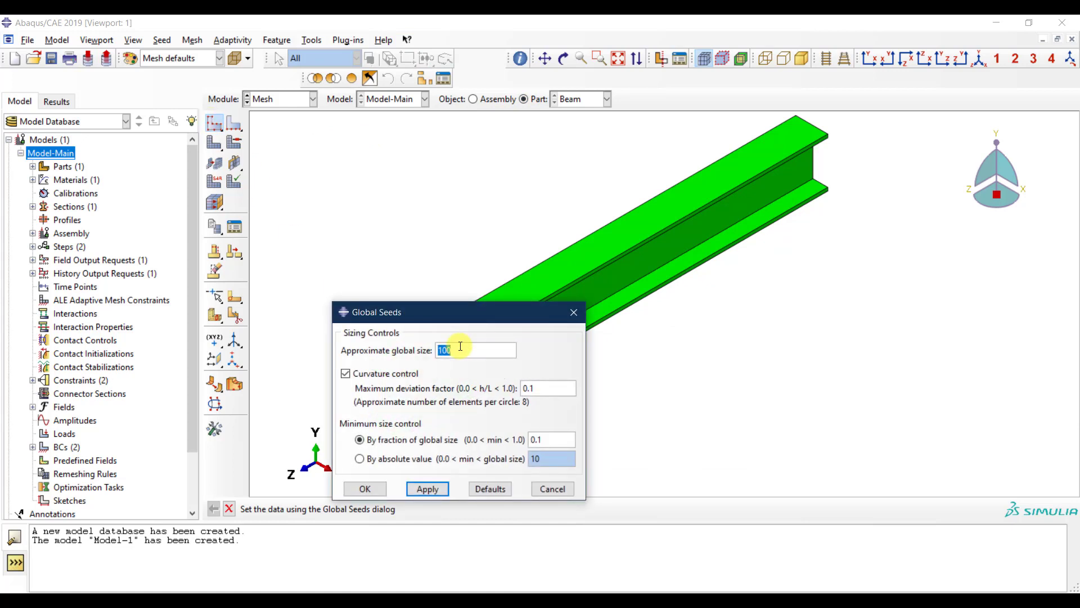
pyautogui.write('15')
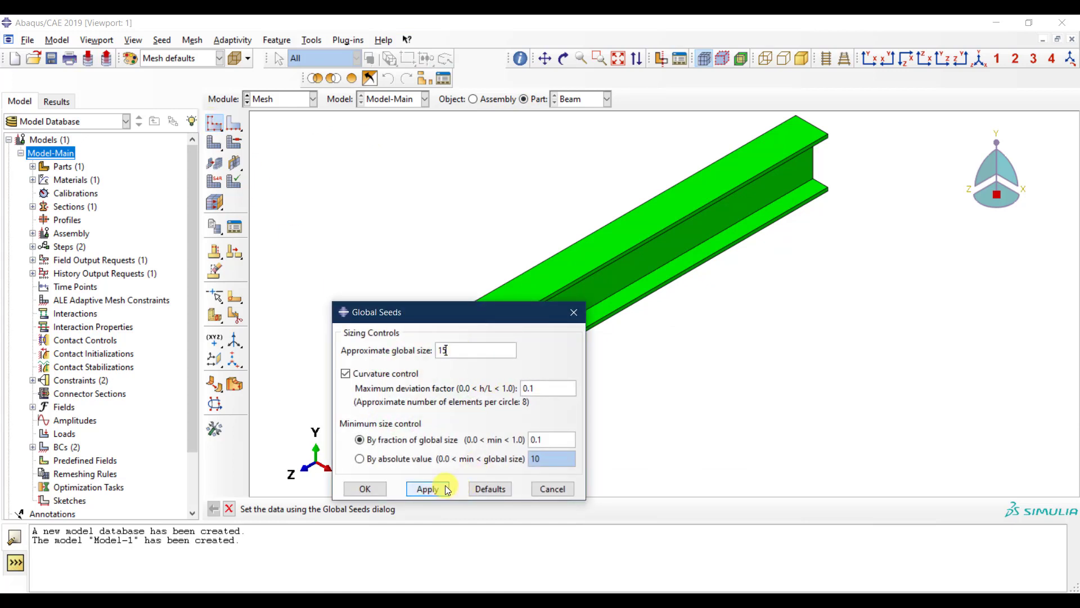
pyautogui.click(427, 489)
pyautogui.moveTo(462, 319); pyautogui.dragTo(694, 303)
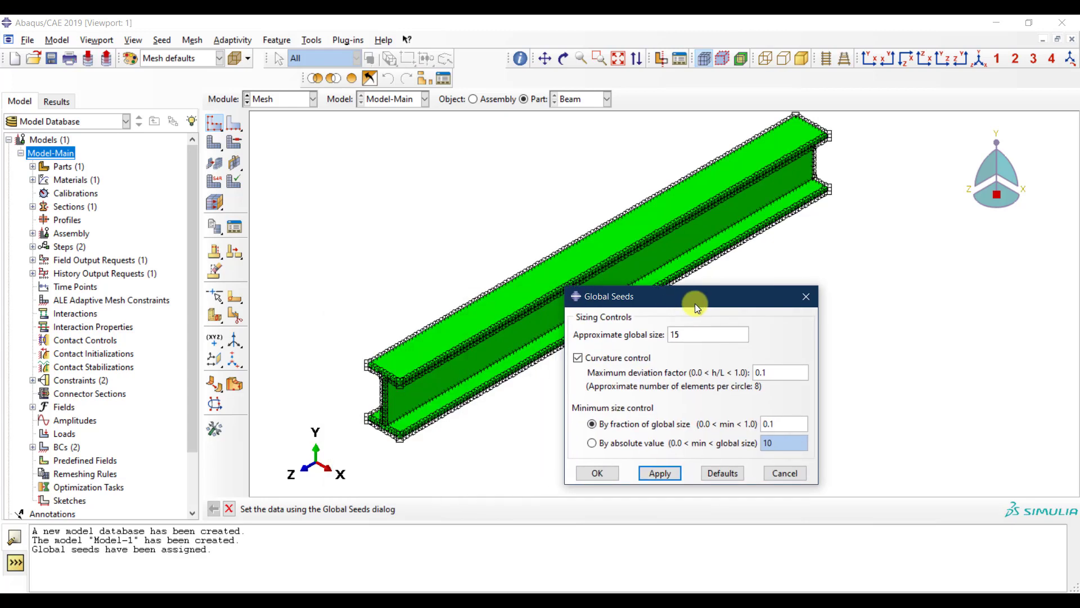
pyautogui.scroll(-5, 390, 411)
pyautogui.scroll(-1, 356, 390)
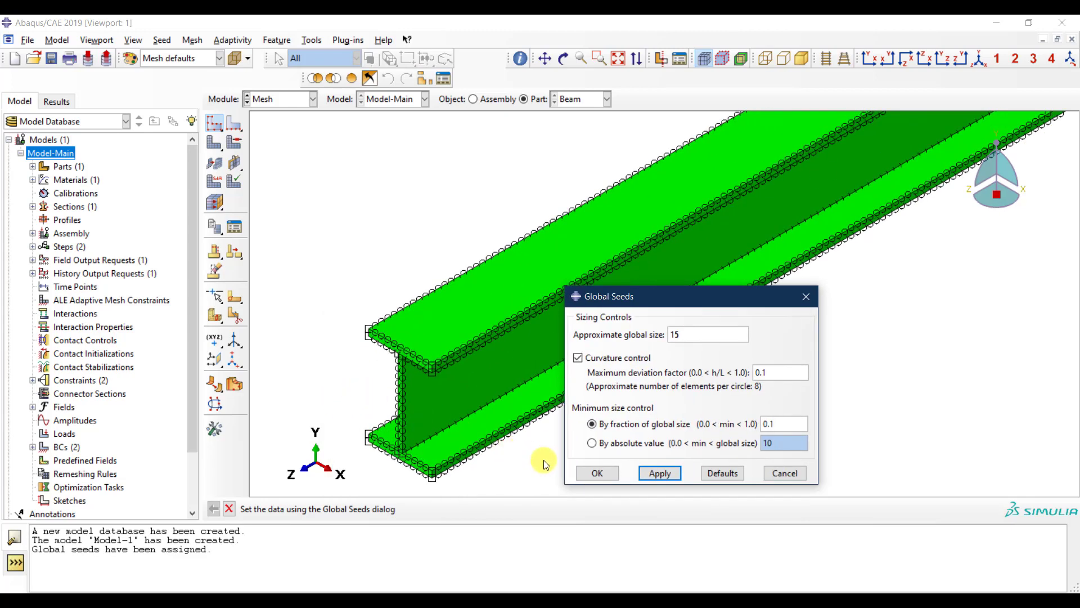
pyautogui.click(598, 473)
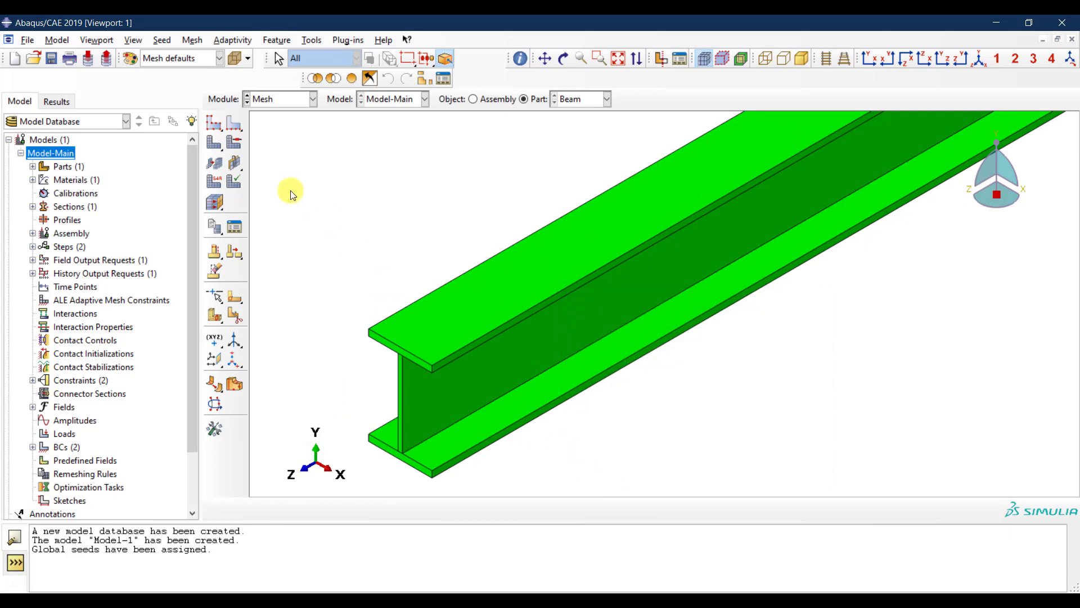
# Step: Generate the mesh on the Beam part
pyautogui.click(215, 143)
pyautogui.click(331, 509)
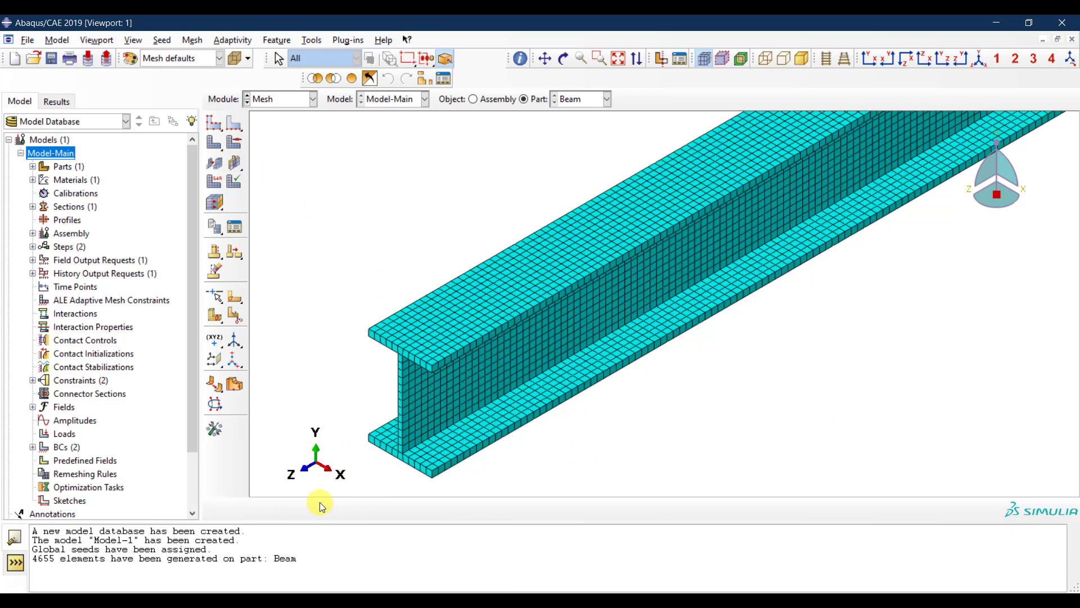
pyautogui.scroll(4, 298, 455)
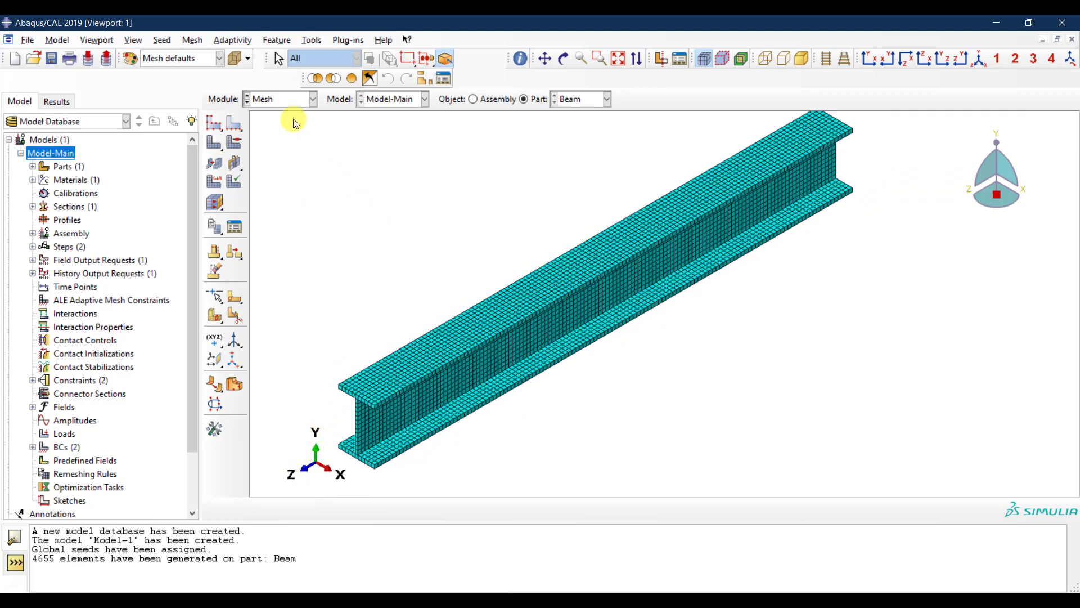
pyautogui.click(284, 99)
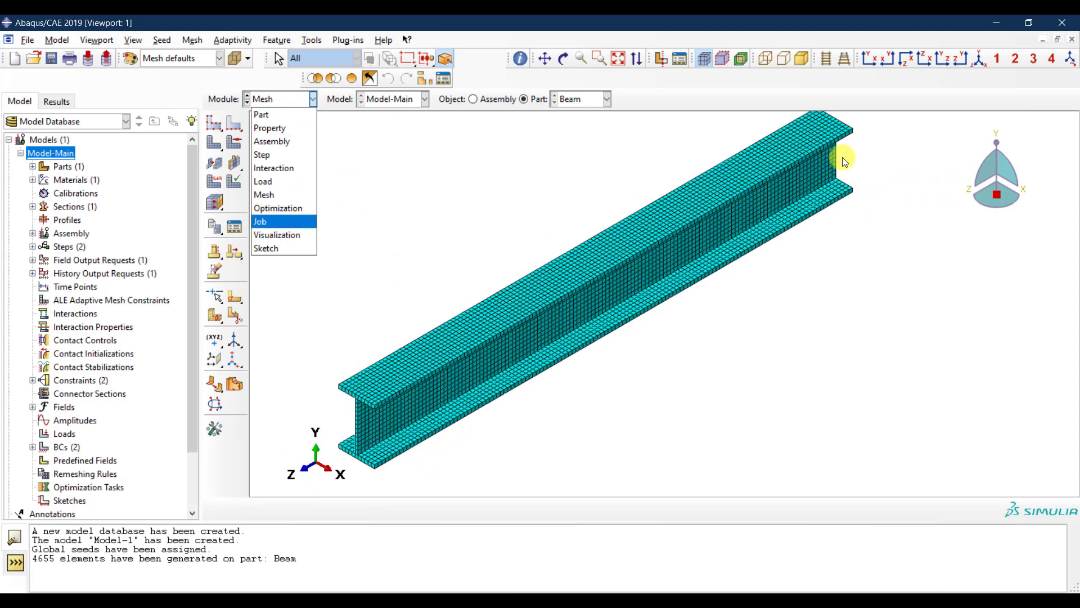
pyautogui.click(461, 177)
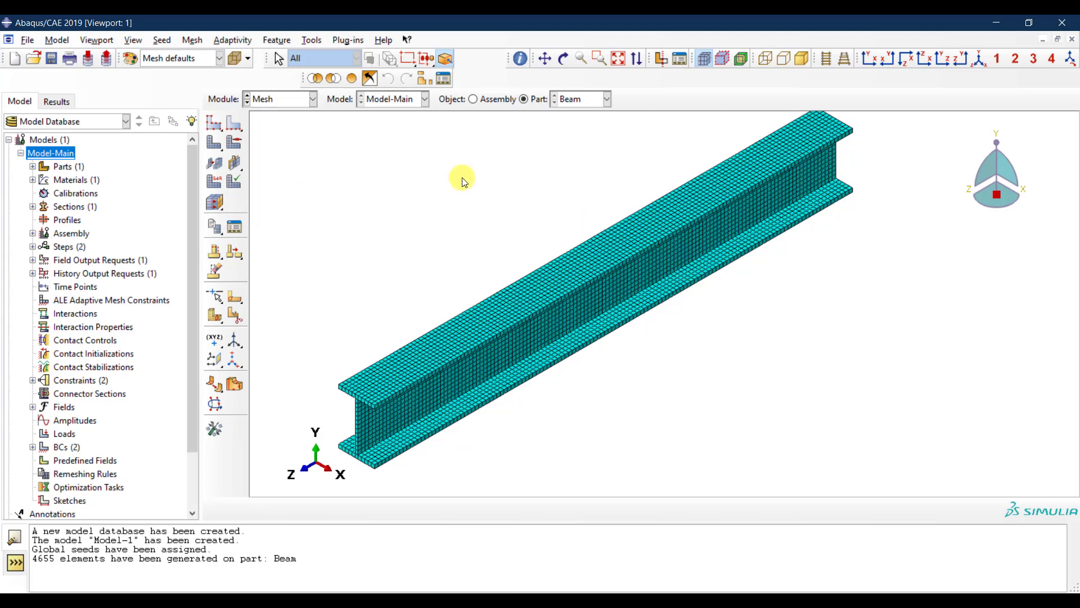
pyautogui.scroll(-1, 569, 303)
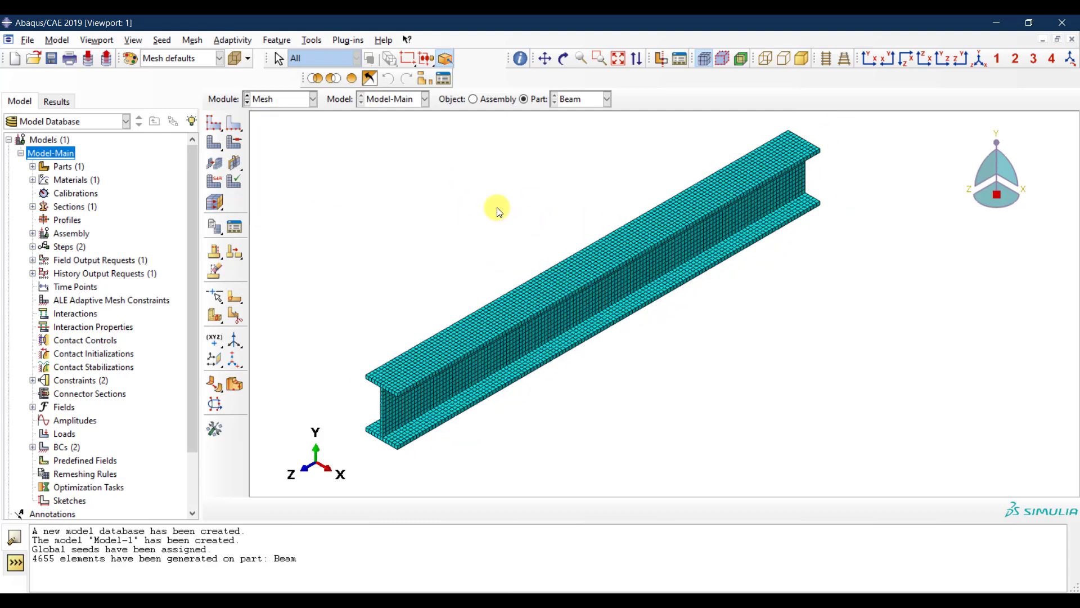
# Step: Save the model database as GI Tutorial in the Abaqus GI folder
pyautogui.click(54, 59)
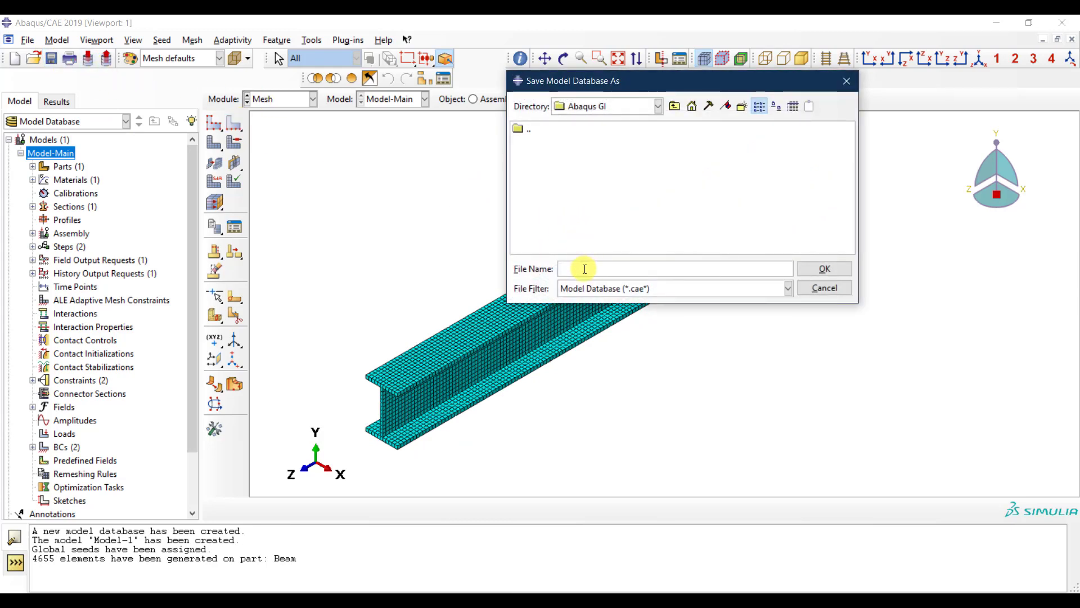
pyautogui.write('Gl')
pyautogui.write(' Tu')
pyautogui.write('tor')
pyautogui.write('ial')
pyautogui.press('Return')
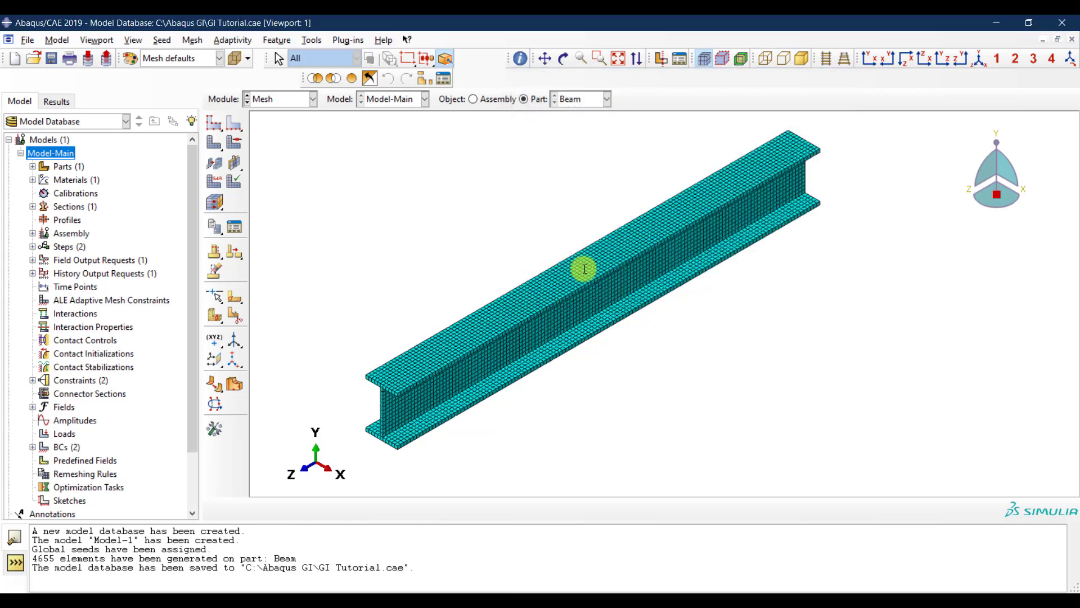
# Step: Copy Model-Main to a new model named Model-Buckling
pyautogui.doubleClick(52, 155)
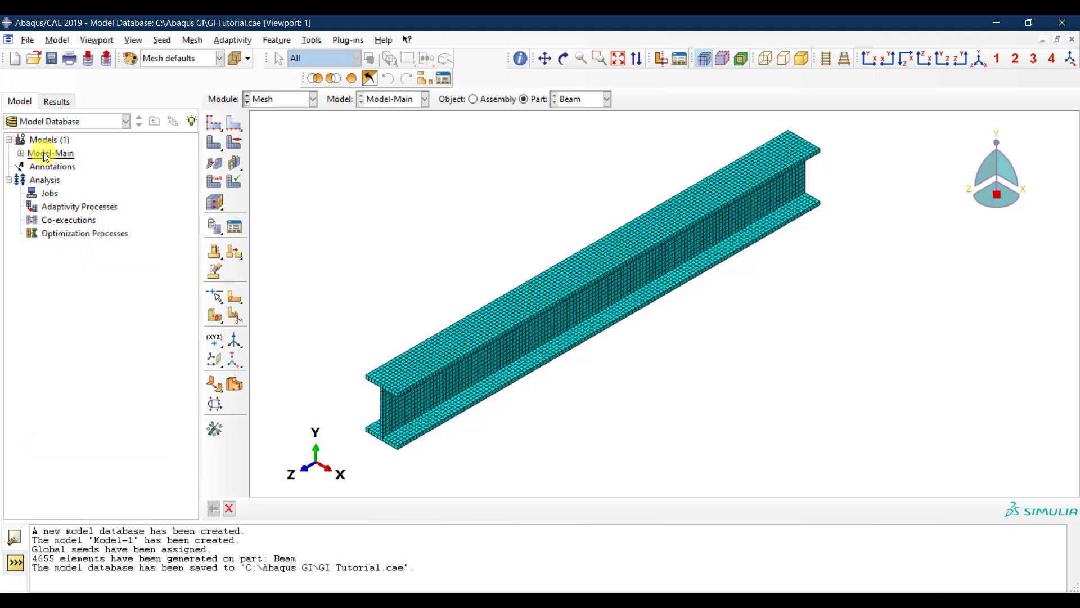
pyautogui.doubleClick(52, 154)
pyautogui.rightClick(51, 154)
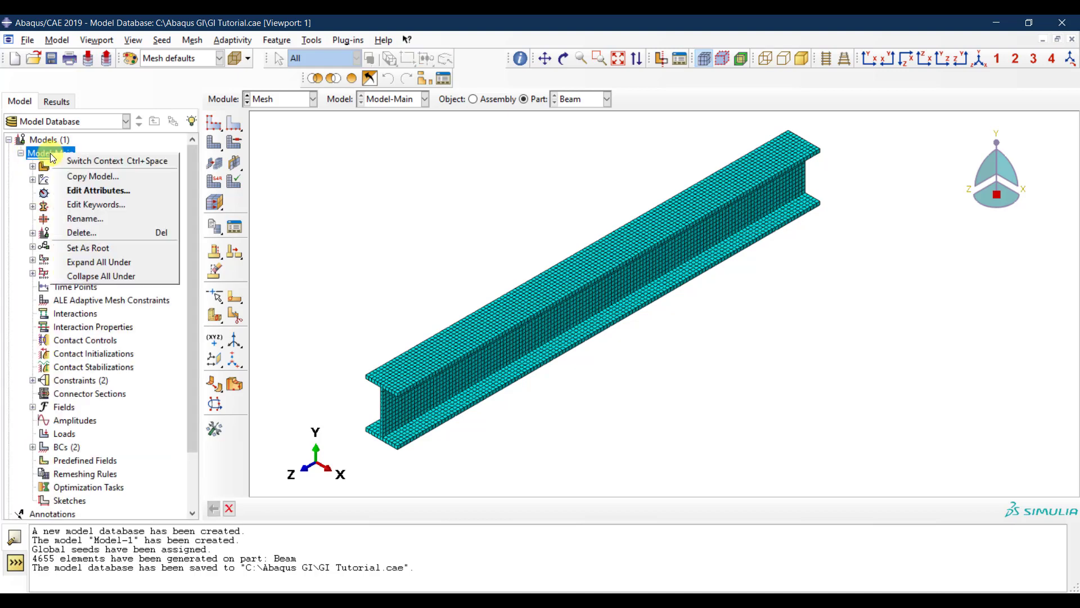
pyautogui.click(99, 176)
pyautogui.moveTo(109, 154); pyautogui.dragTo(37, 153)
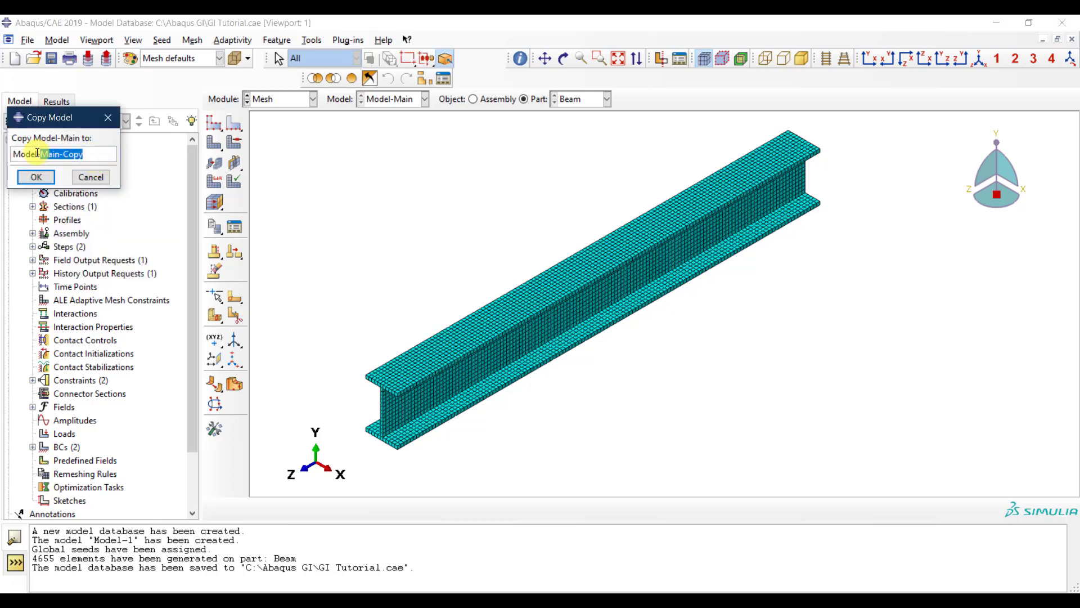
pyautogui.write('Buckling')
pyautogui.press('Return')
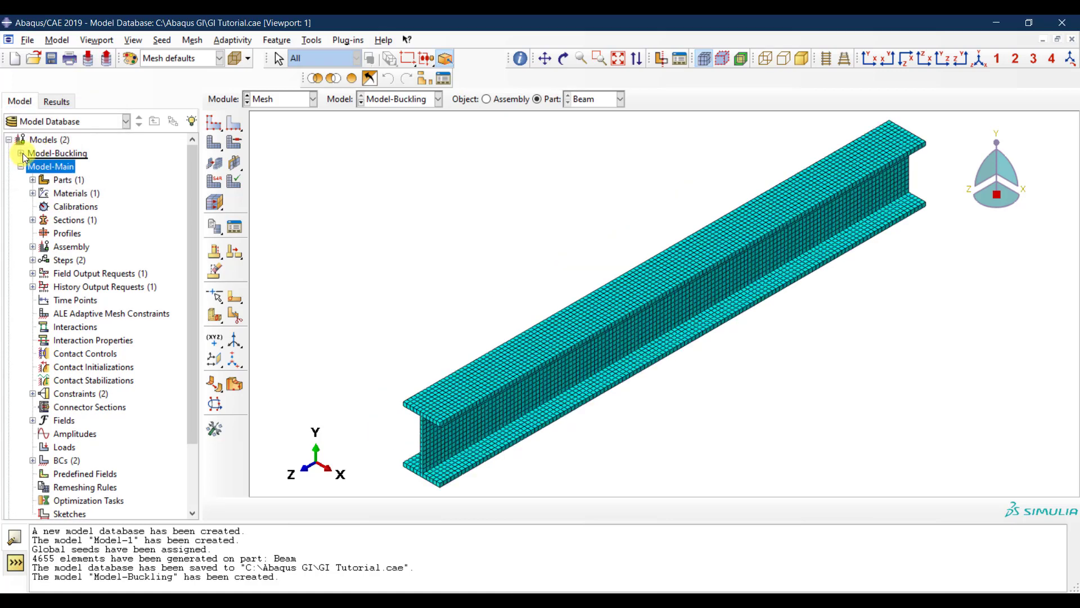
# Step: Expand Model-Buckling in the model tree and switch to the Step module for that model
pyautogui.click(21, 153)
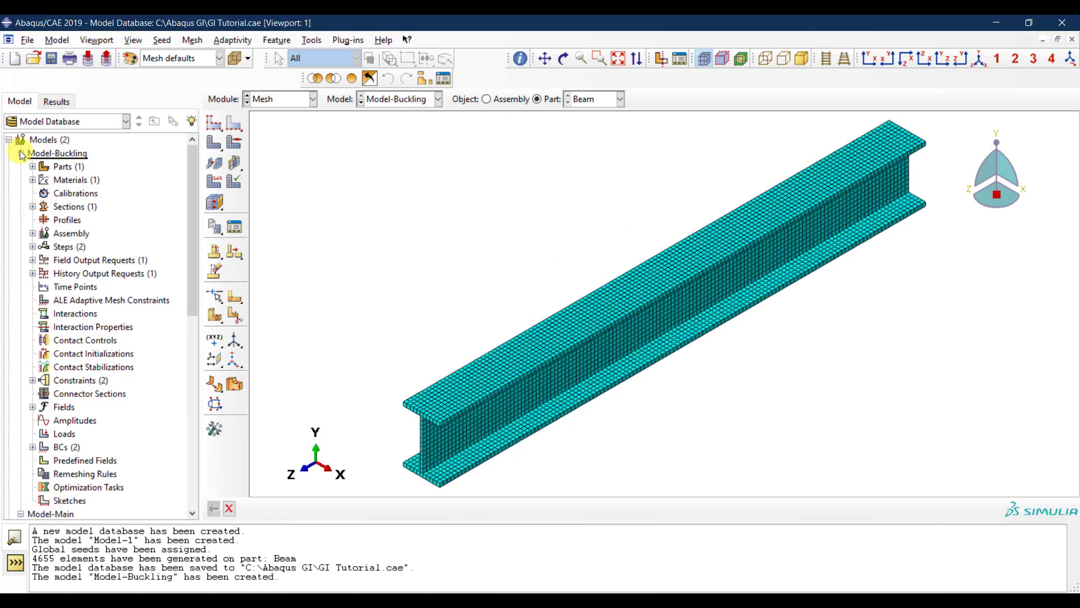
pyautogui.click(63, 166)
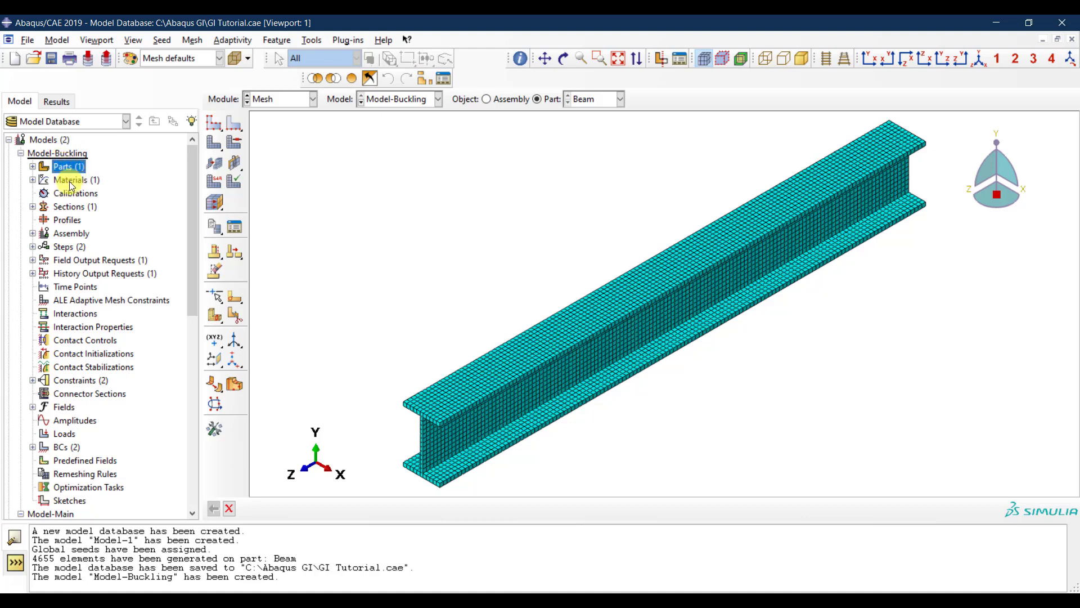
pyautogui.click(387, 103)
pyautogui.click(391, 114)
pyautogui.click(288, 100)
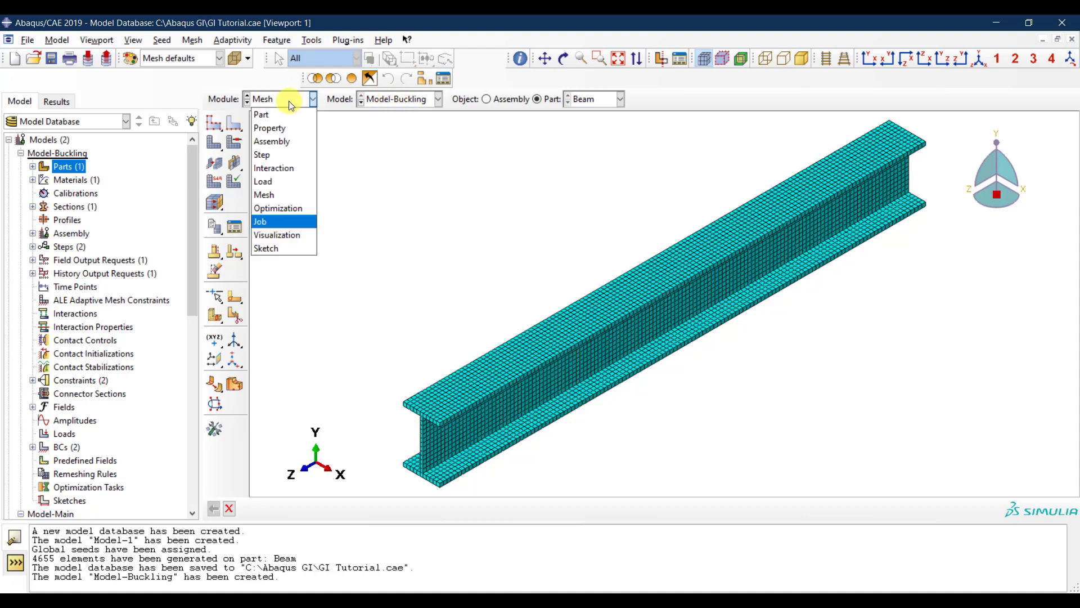
pyautogui.click(296, 154)
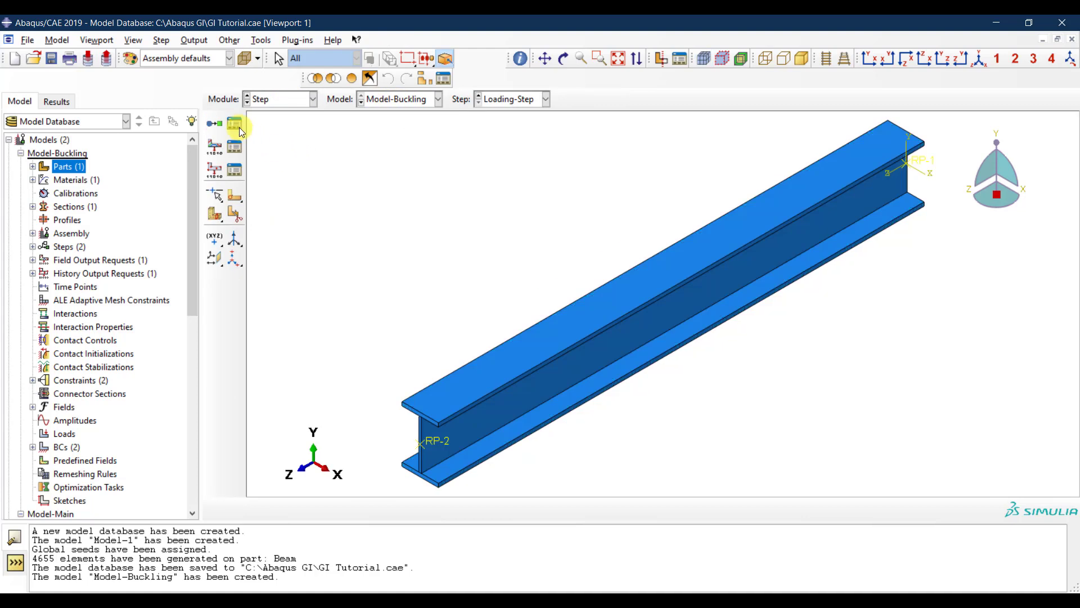
# Step: Delete the static general analysis step Loading-Step from Model-Buckling
pyautogui.click(237, 126)
pyautogui.click(301, 180)
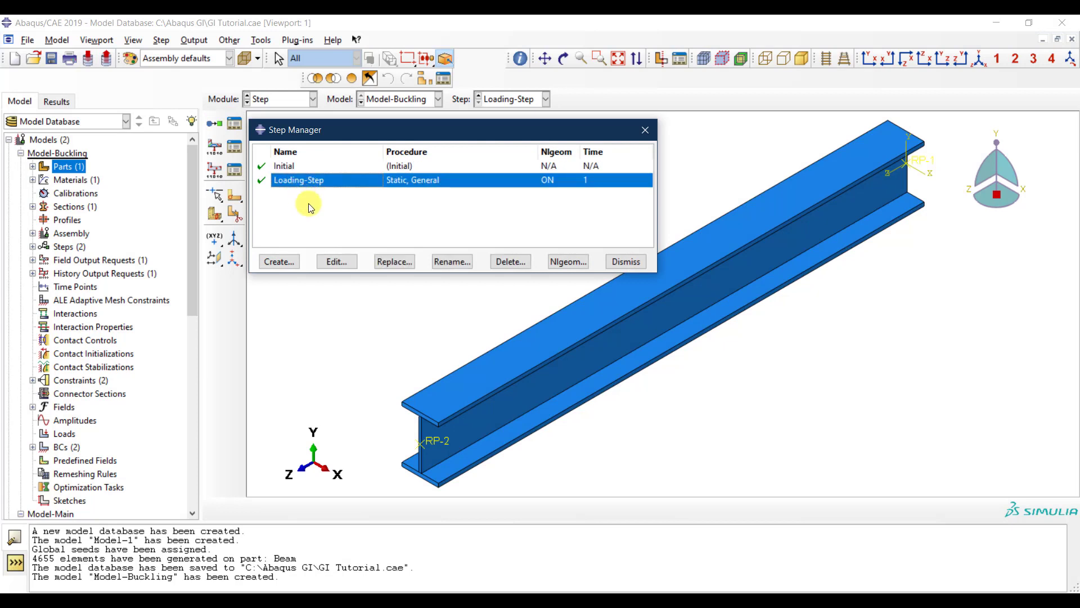
pyautogui.click(511, 262)
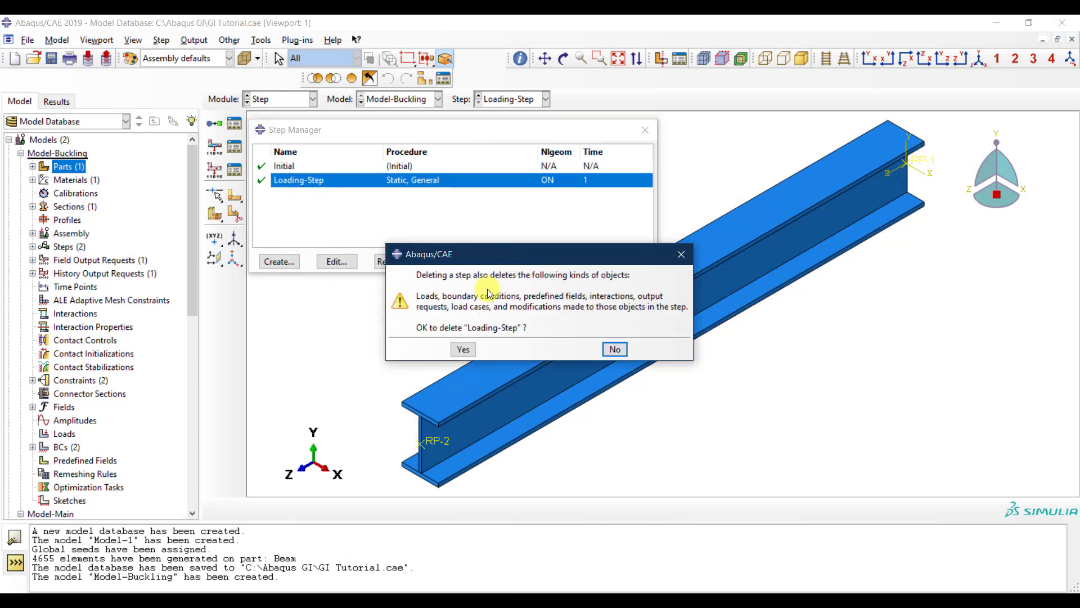
pyautogui.click(463, 350)
# Step: Create a linear perturbation Buckle step named Buckling-Step after the Initial step
pyautogui.click(279, 261)
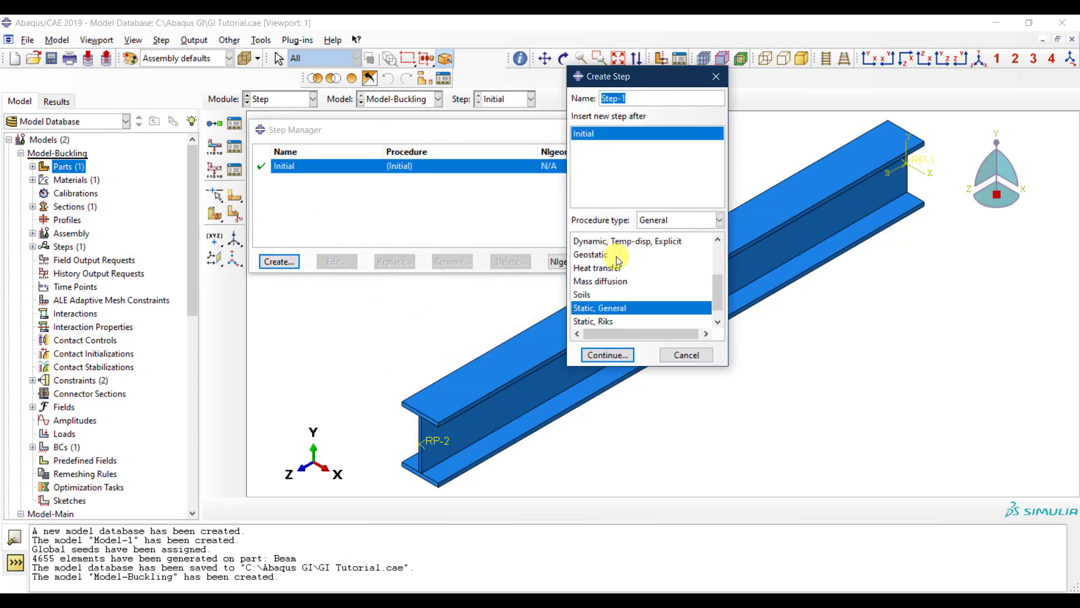
pyautogui.click(671, 221)
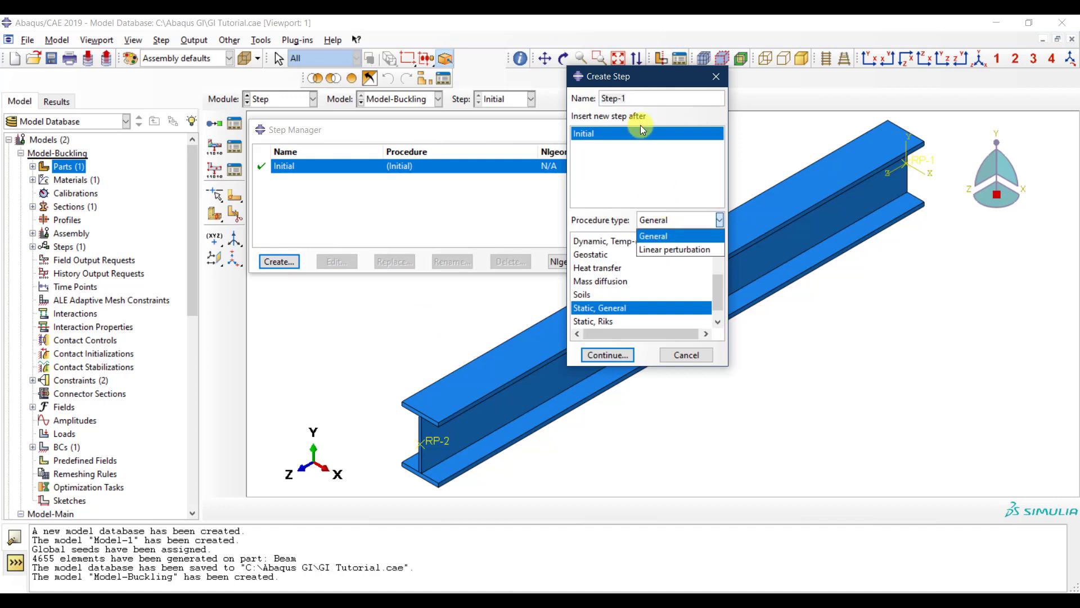
pyautogui.click(641, 87)
pyautogui.click(641, 98)
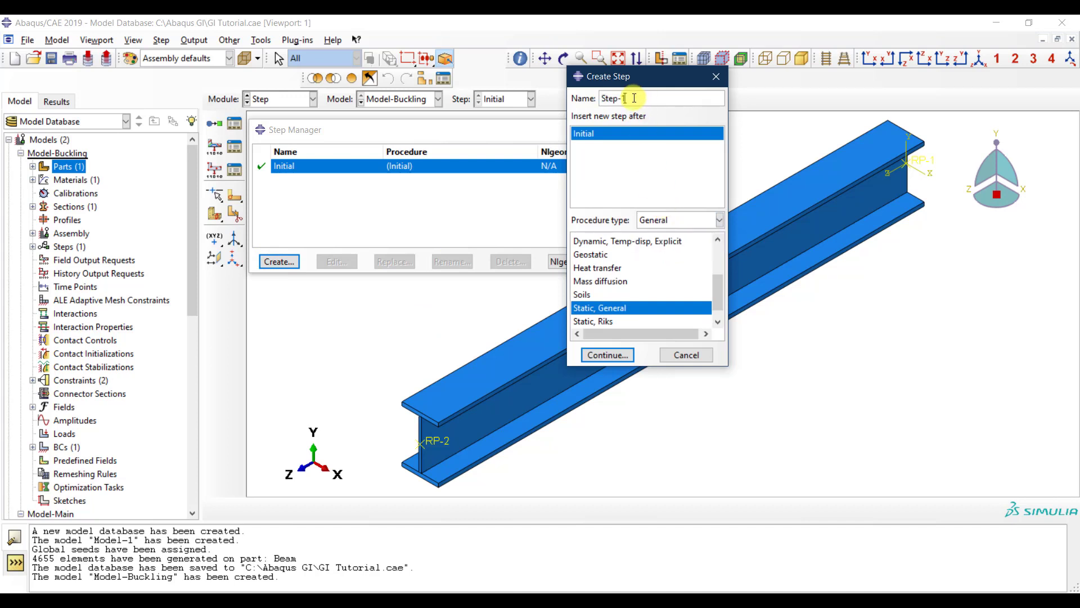
pyautogui.moveTo(641, 97); pyautogui.dragTo(563, 101)
pyautogui.write('Buck')
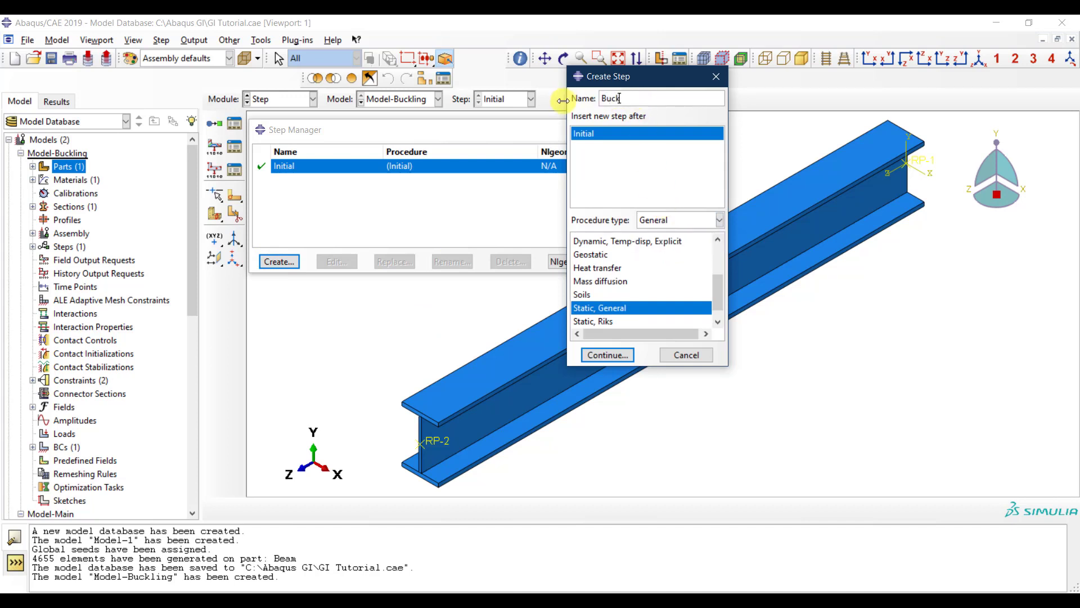
pyautogui.write('ling-Step')
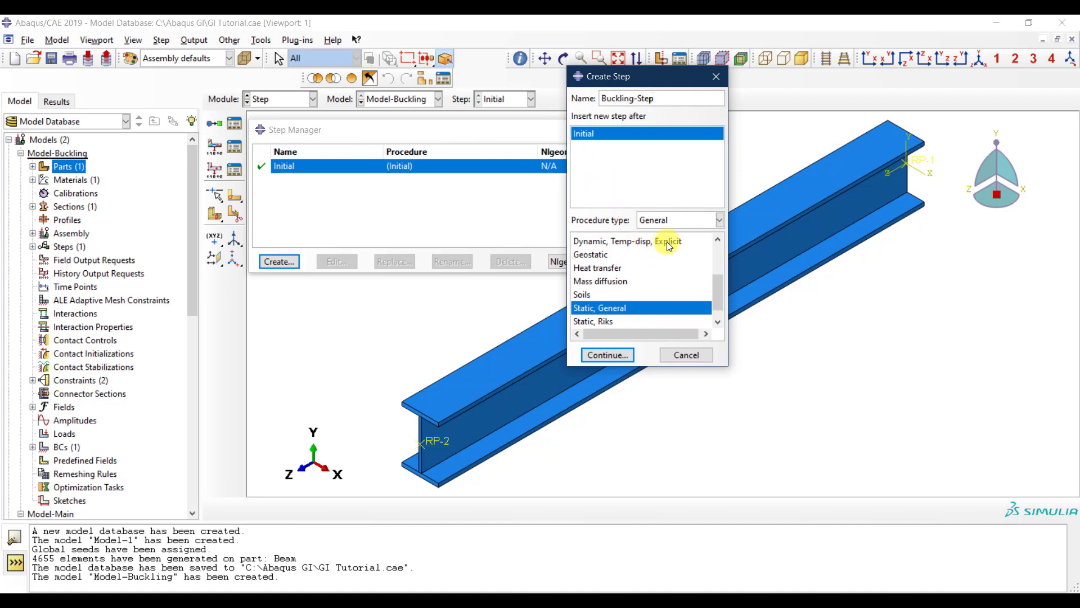
pyautogui.click(670, 222)
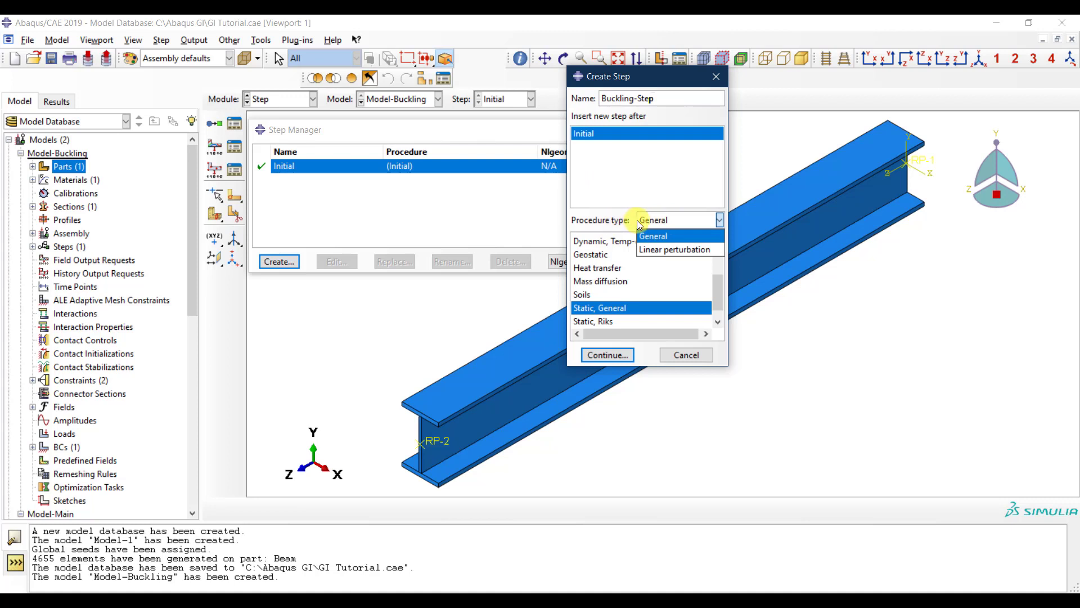
pyautogui.click(668, 252)
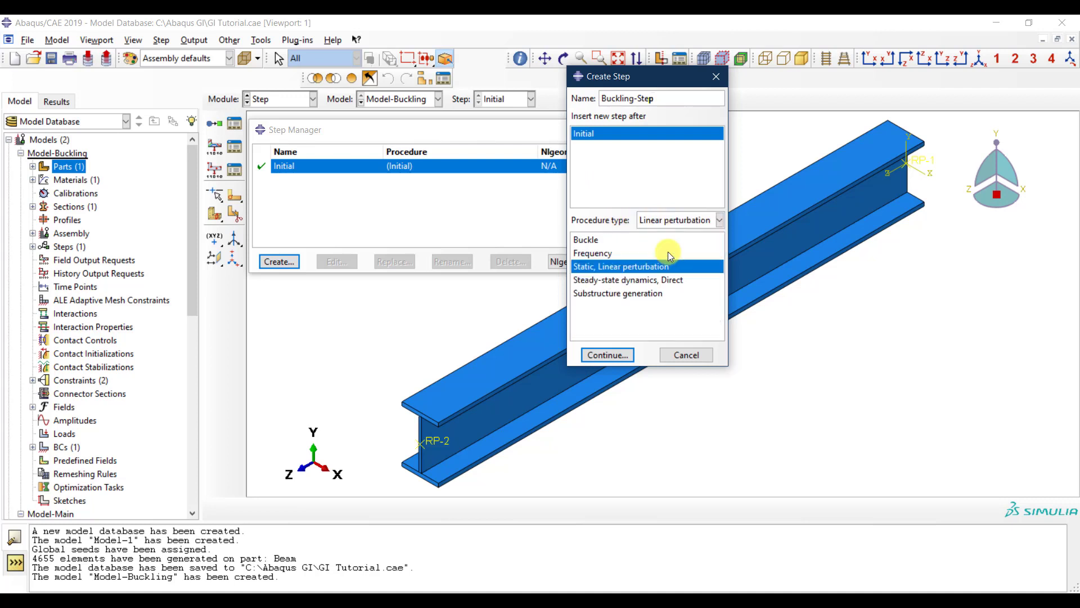
pyautogui.click(605, 242)
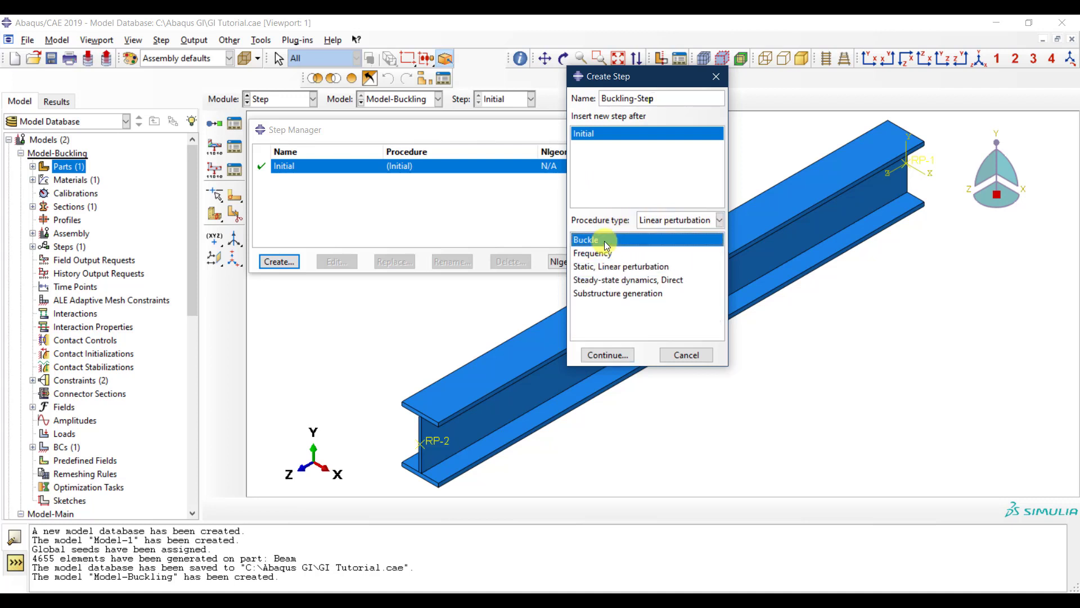
pyautogui.click(616, 357)
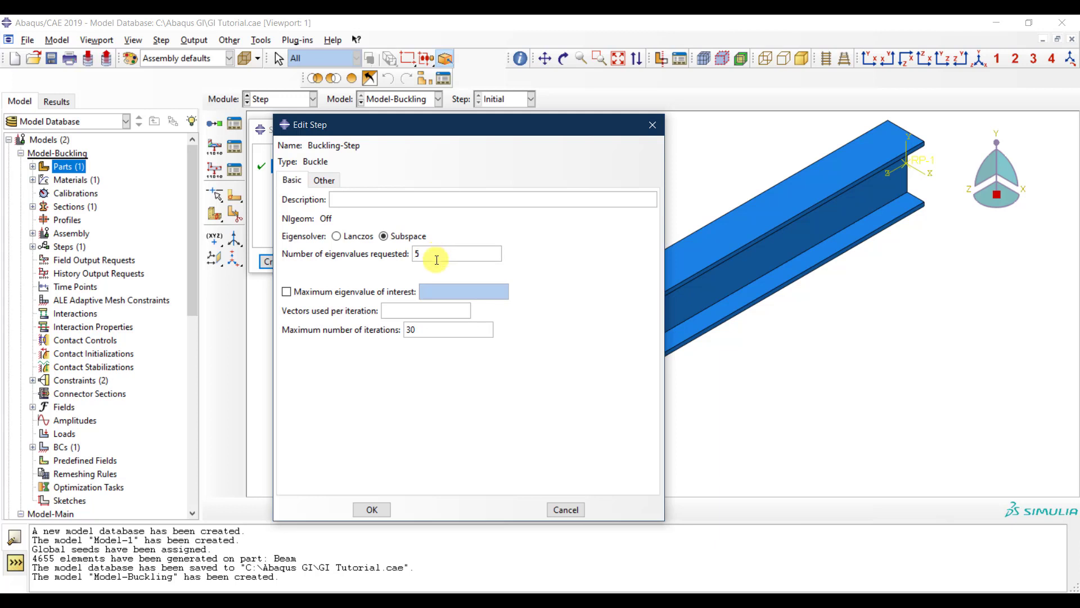
# Step: Configure Buckling-Step with 5 requested eigenvalues, and set its vectors used per iteration and maximum number of iterations
pyautogui.click(421, 310)
pyautogui.write('10')
pyautogui.click(433, 255)
pyautogui.click(417, 308)
pyautogui.write('0')
pyautogui.click(445, 330)
pyautogui.write('0')
pyautogui.click(373, 509)
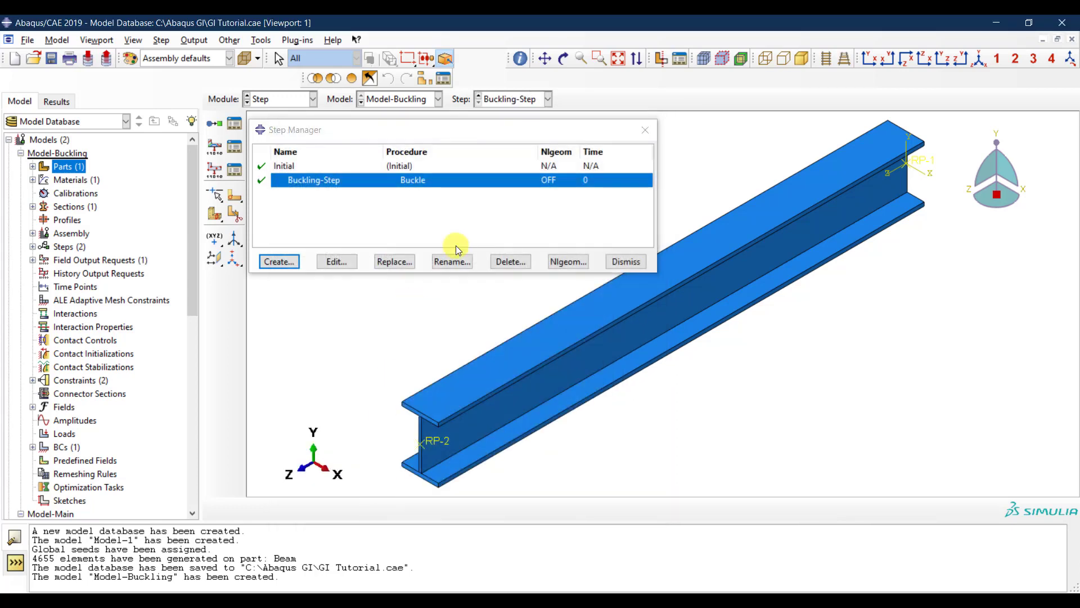
pyautogui.click(615, 263)
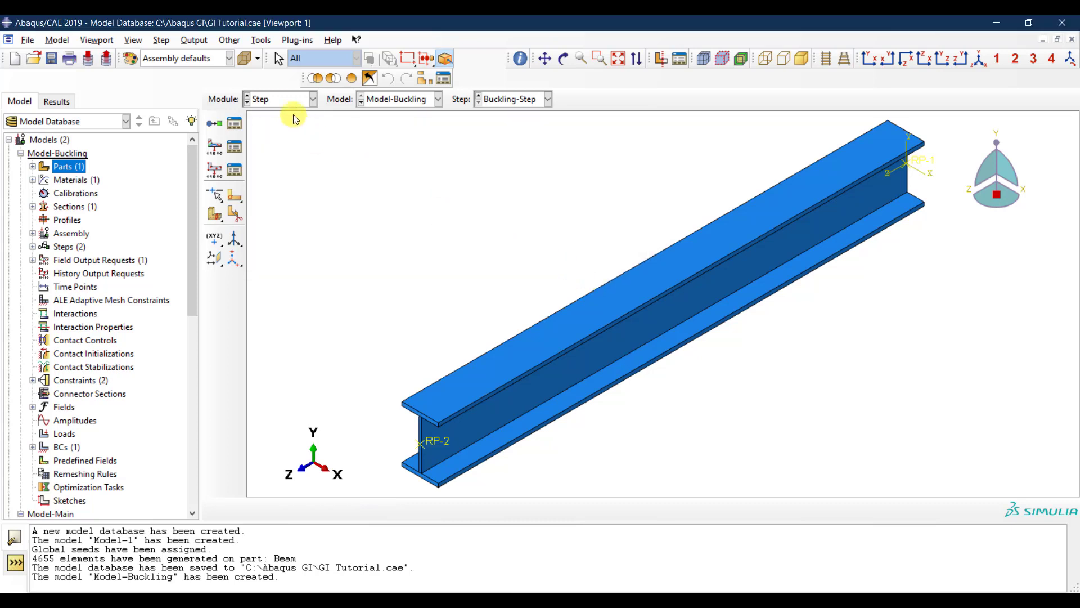
# Step: Switch to the Load module and check the boundary conditions defined in Model-Buckling
pyautogui.click(275, 103)
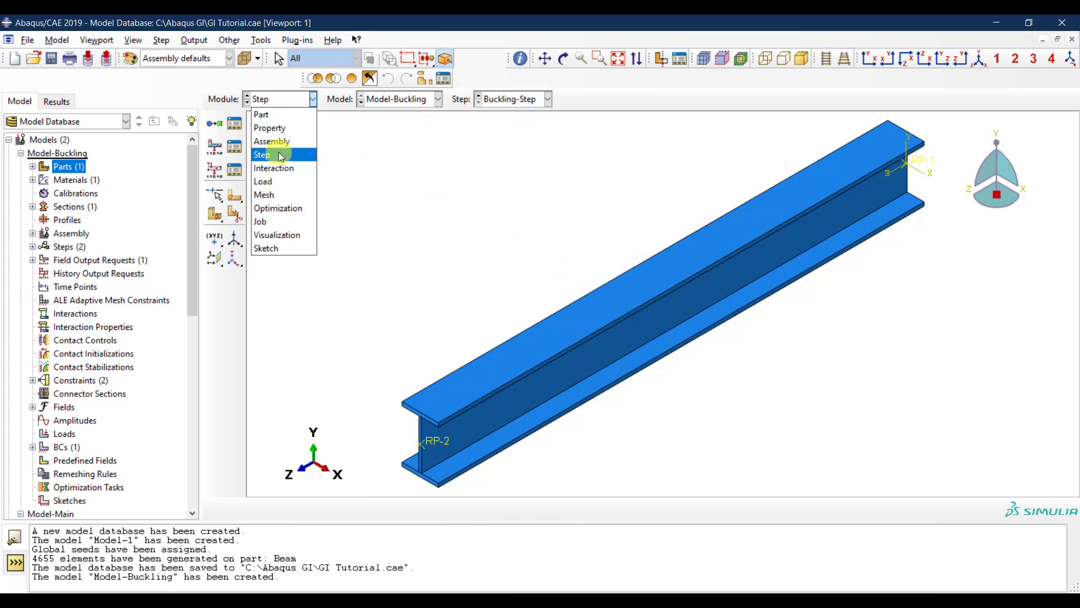
pyautogui.click(280, 182)
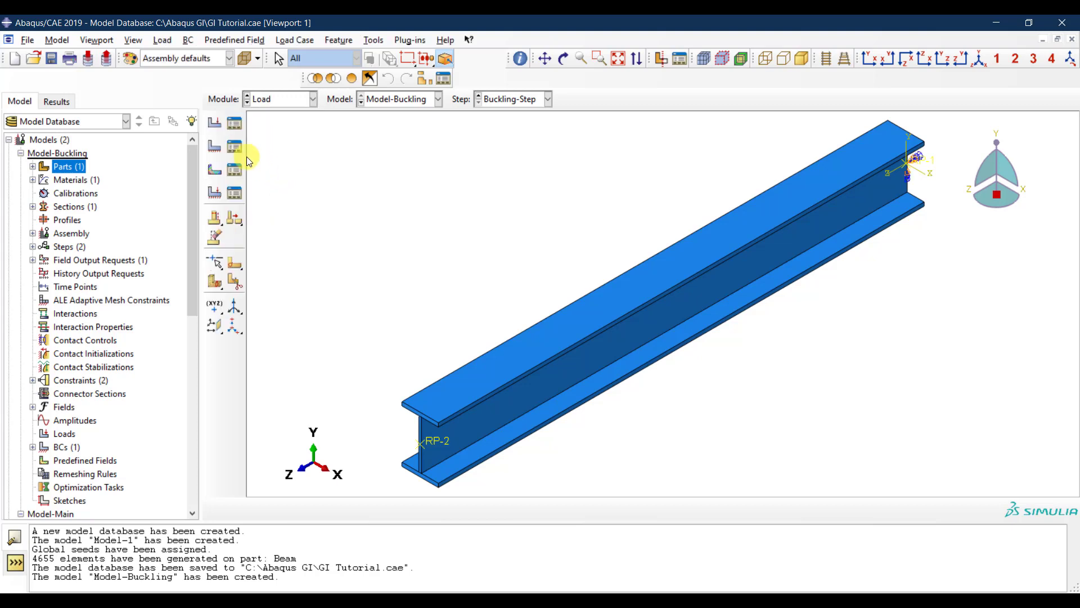
pyautogui.click(235, 148)
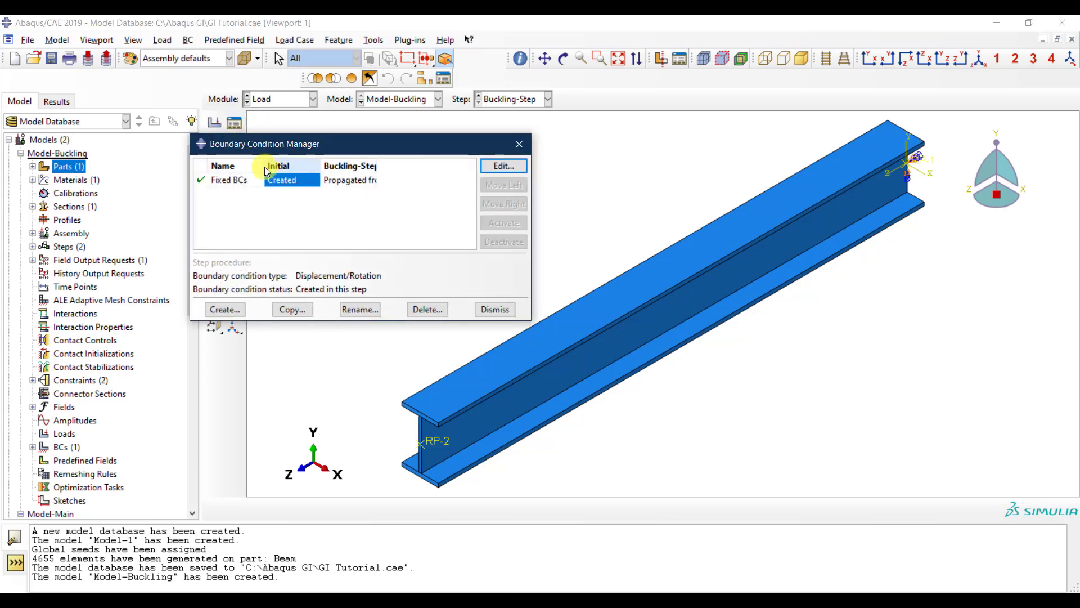
pyautogui.click(519, 145)
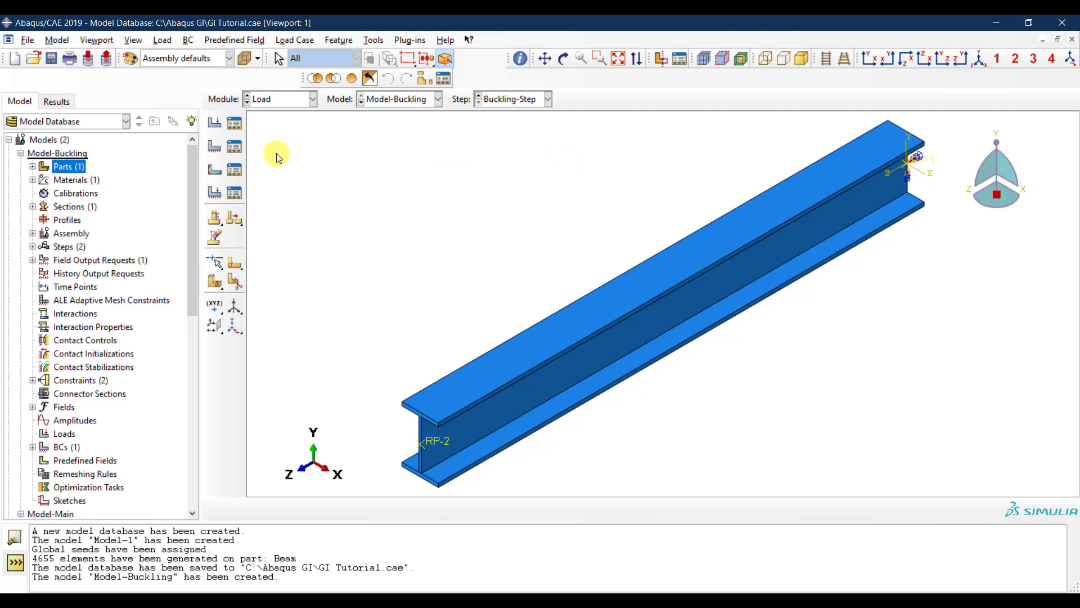
pyautogui.click(236, 148)
pyautogui.click(242, 183)
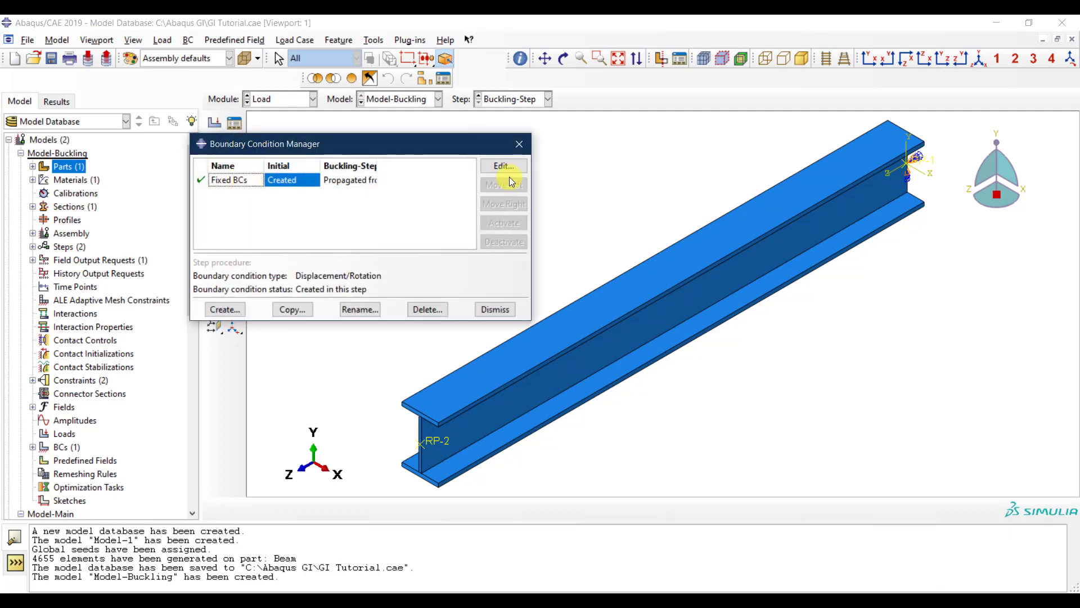
pyautogui.click(520, 144)
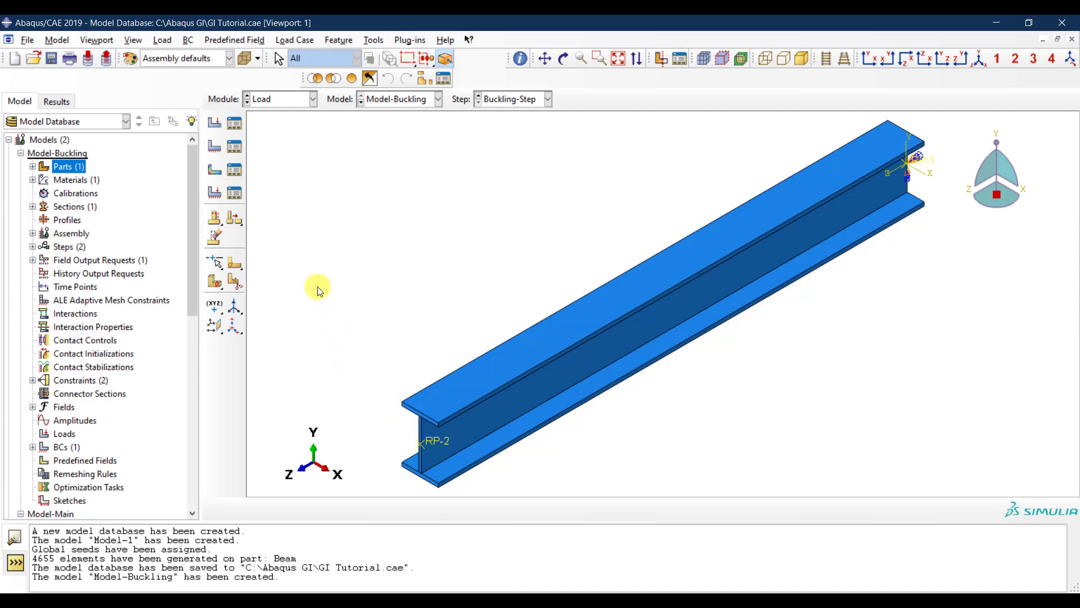
# Step: Create a mechanical concentrated force named Reference-Load in Buckling-Step, applied at reference point RP-2
pyautogui.click(215, 123)
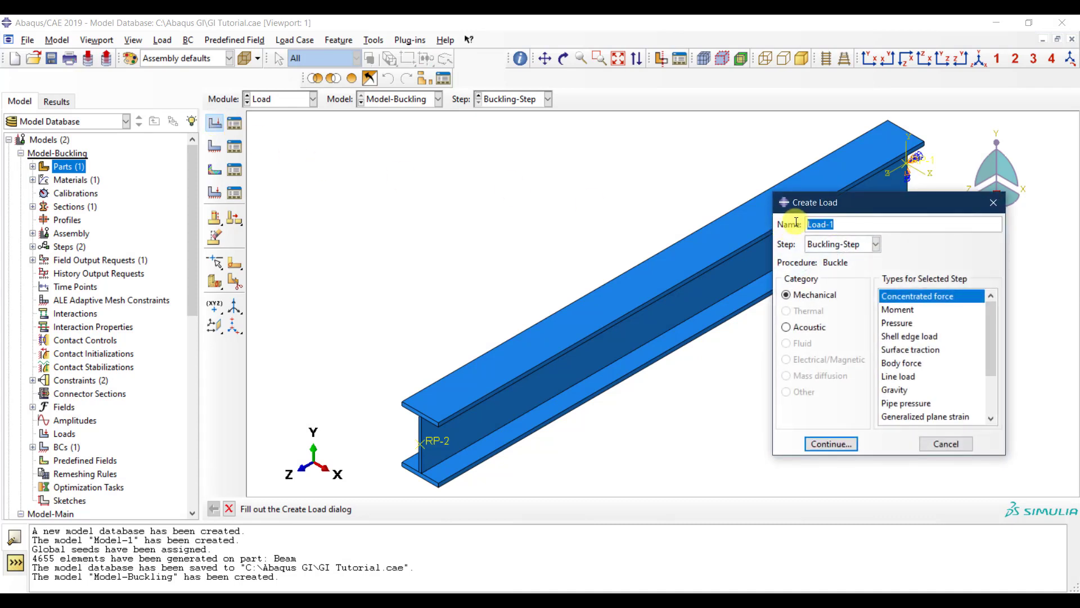
pyautogui.write('REfere')
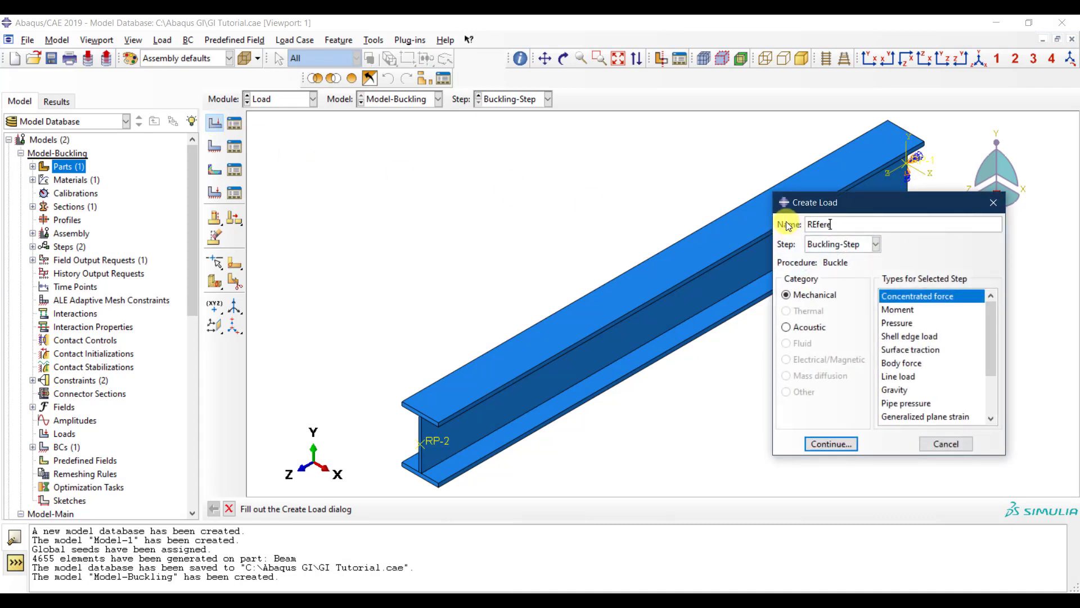
pyautogui.write('nce-Load')
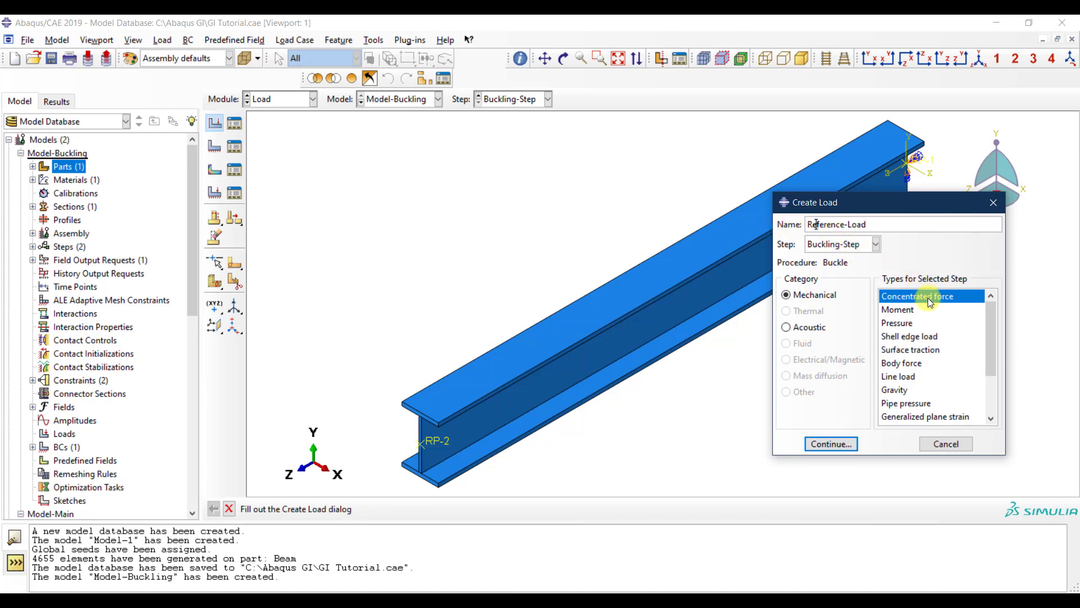
pyautogui.click(842, 445)
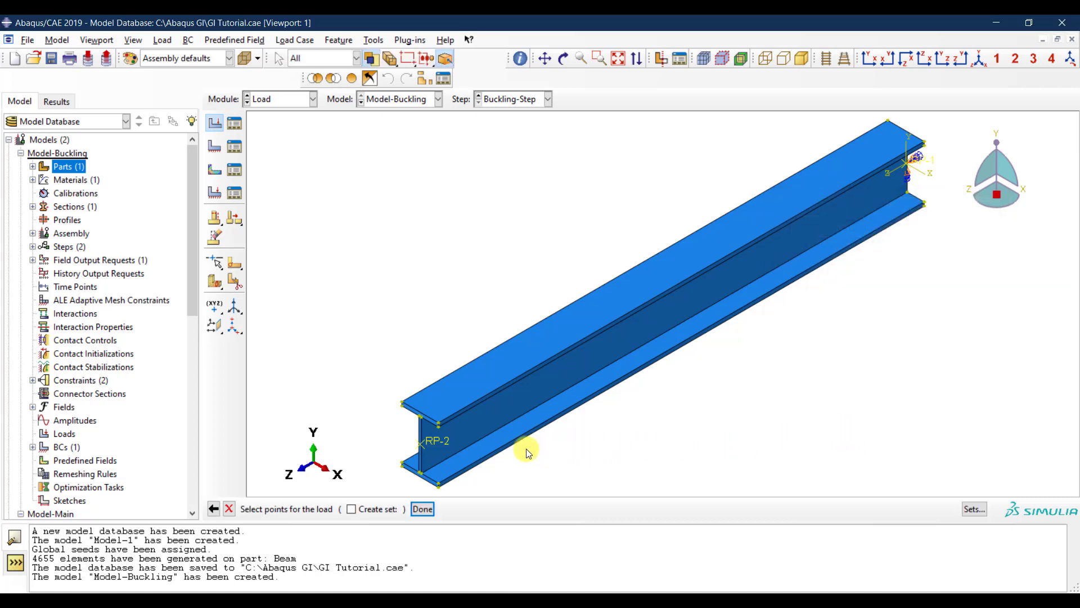
pyautogui.click(448, 441)
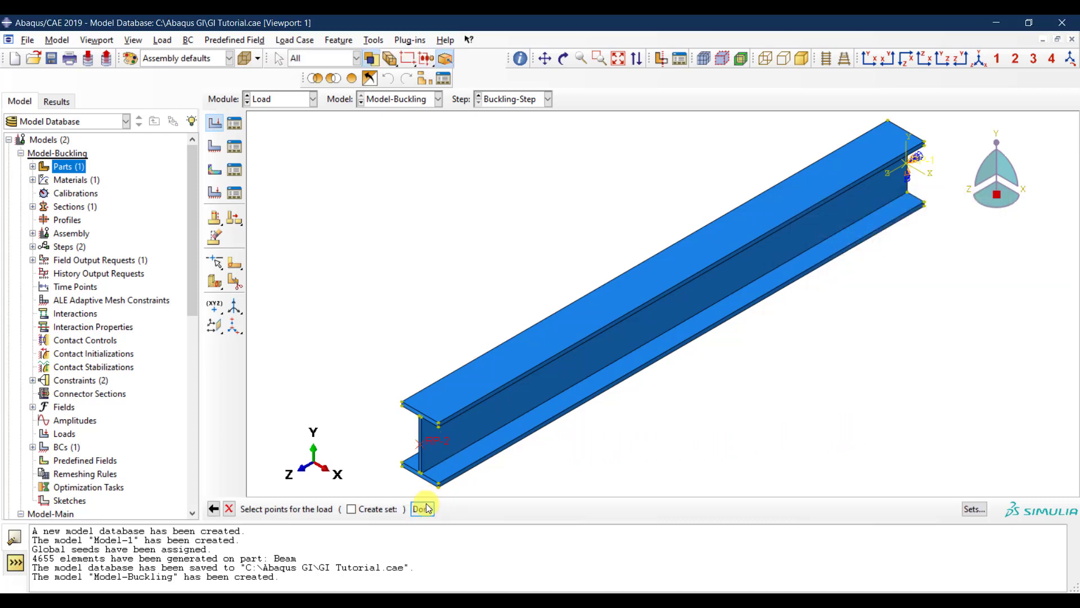
pyautogui.click(422, 509)
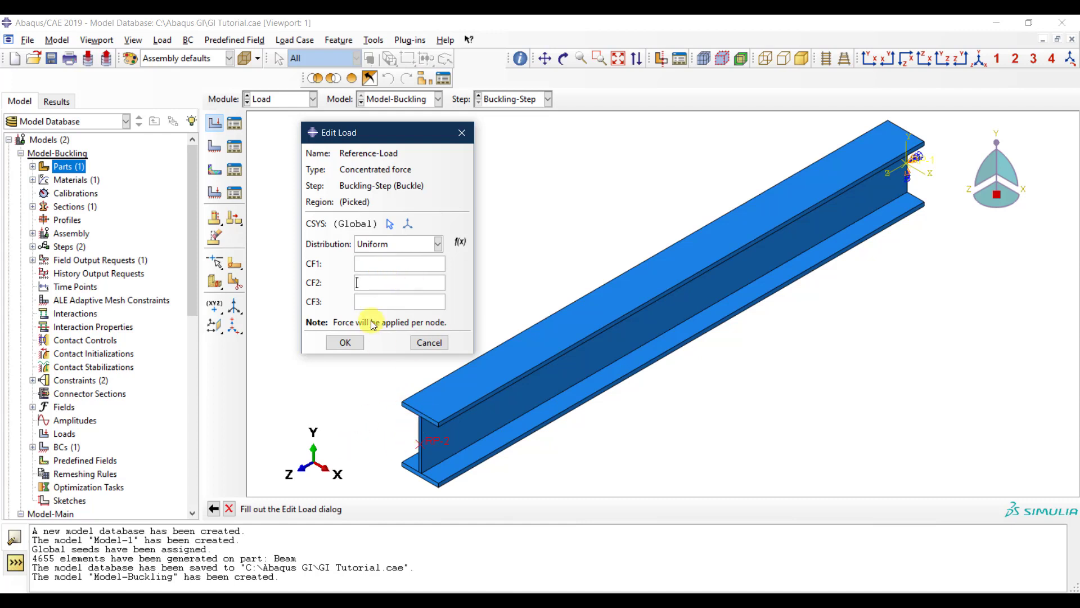
# Step: Set the CF2 component of Reference-Load to 1 and accept the load definition
pyautogui.click(370, 280)
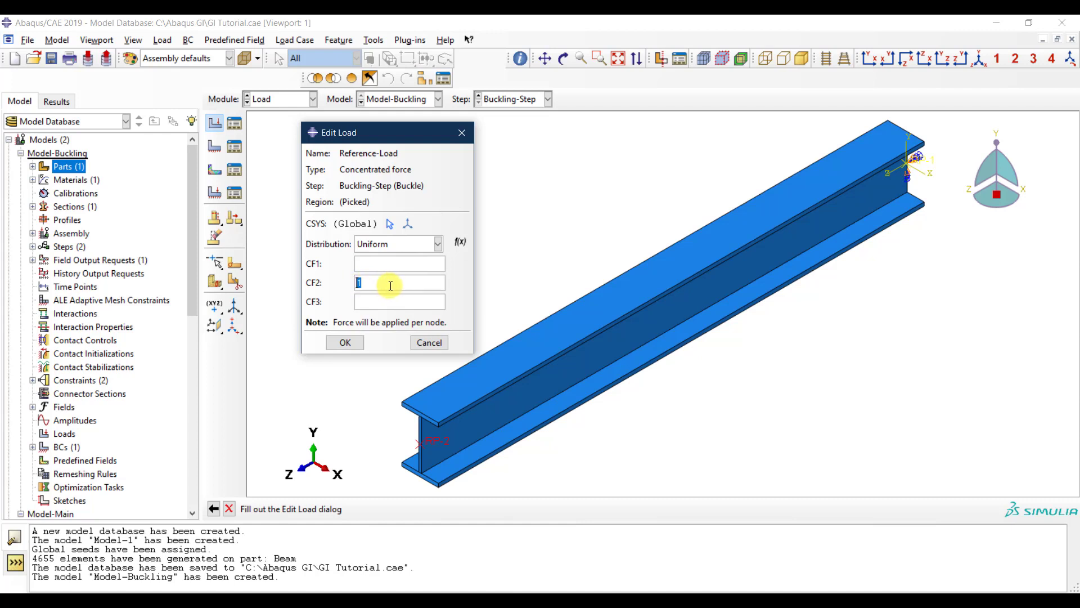
pyautogui.doubleClick(358, 283)
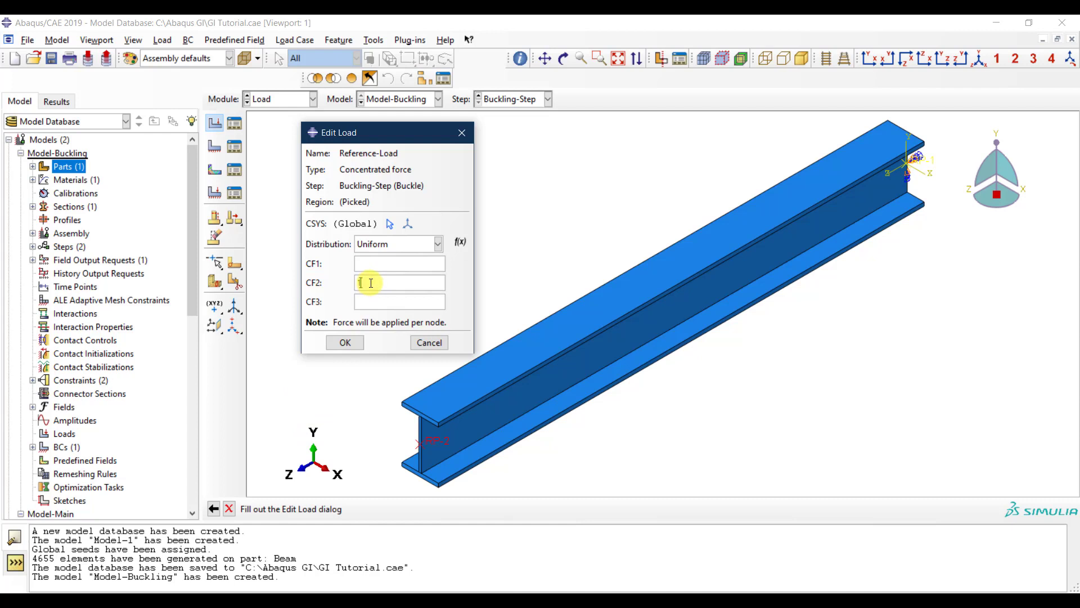
pyautogui.moveTo(371, 283); pyautogui.dragTo(352, 283)
pyautogui.click(367, 284)
pyautogui.moveTo(372, 283); pyautogui.dragTo(355, 282)
pyautogui.click(372, 282)
pyautogui.click(345, 342)
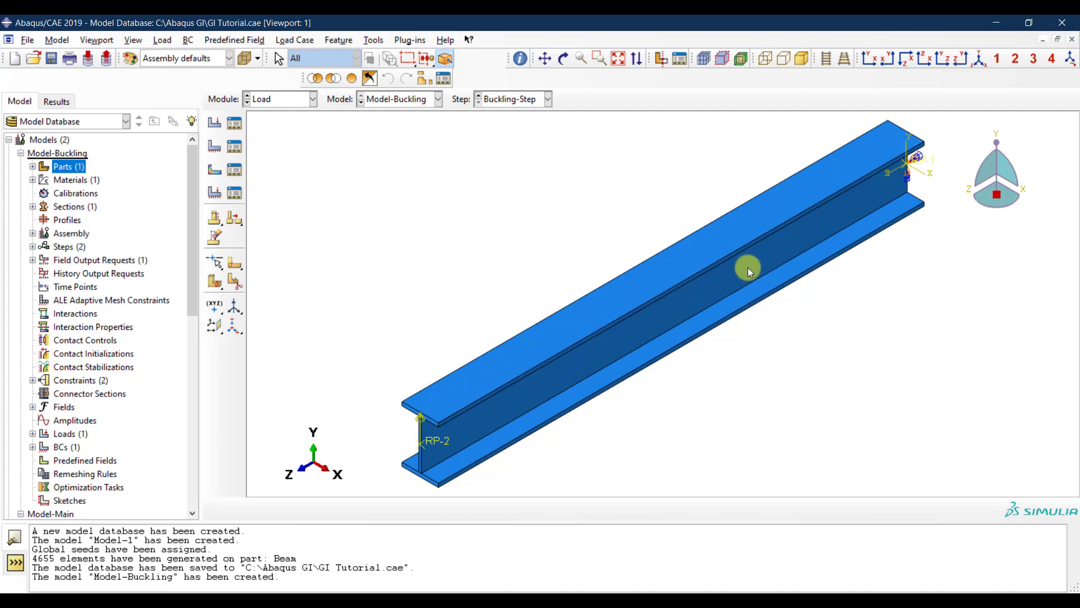
# Step: Create a full analysis job named Job-Buckling from Model-Buckling in the Job module and submit it
pyautogui.click(286, 102)
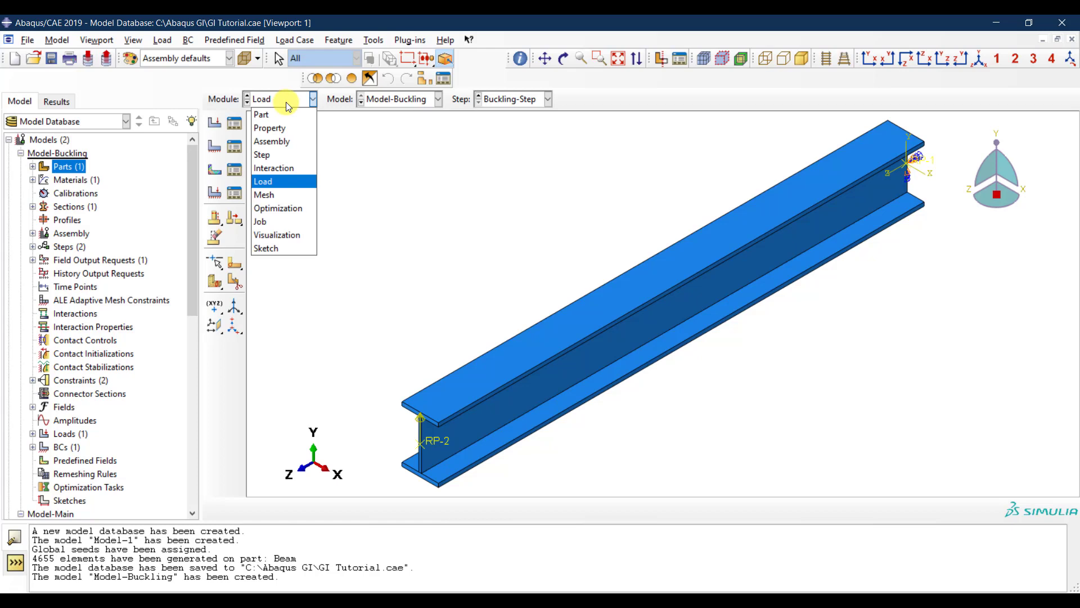
pyautogui.click(297, 219)
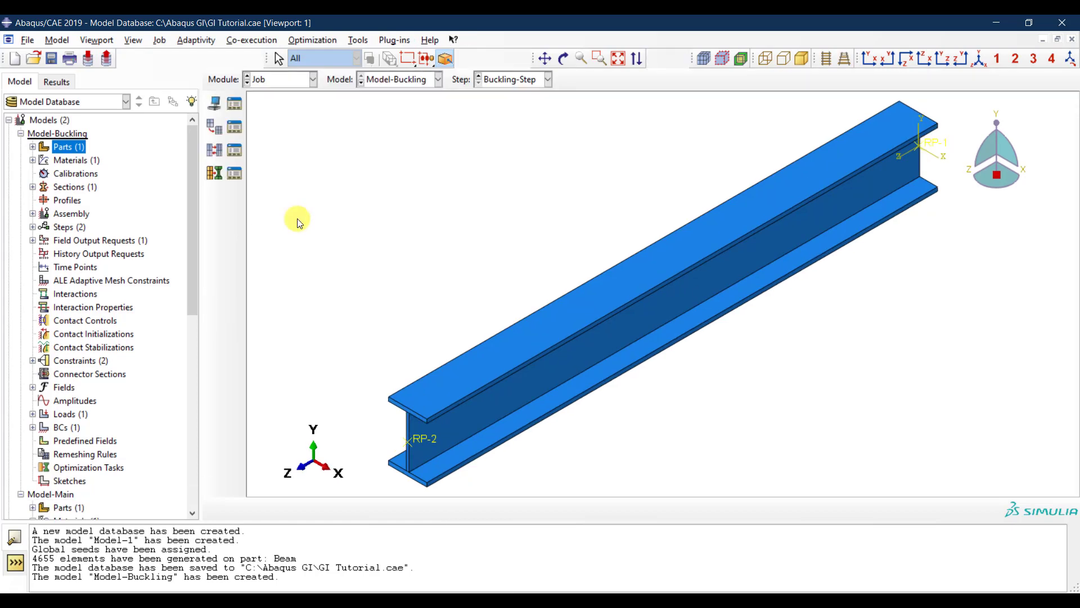
pyautogui.click(236, 107)
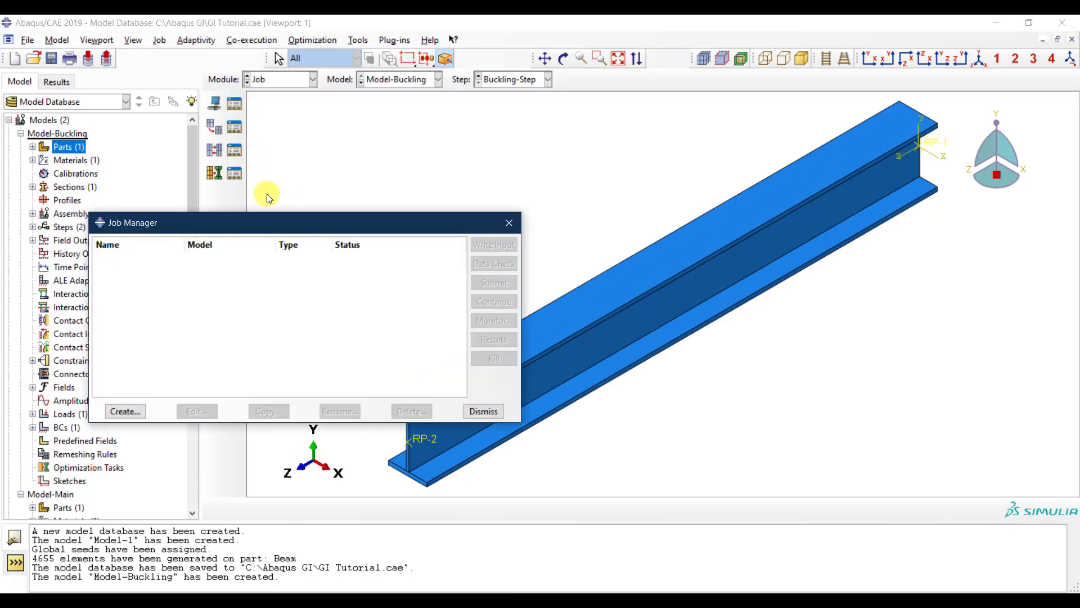
pyautogui.click(125, 411)
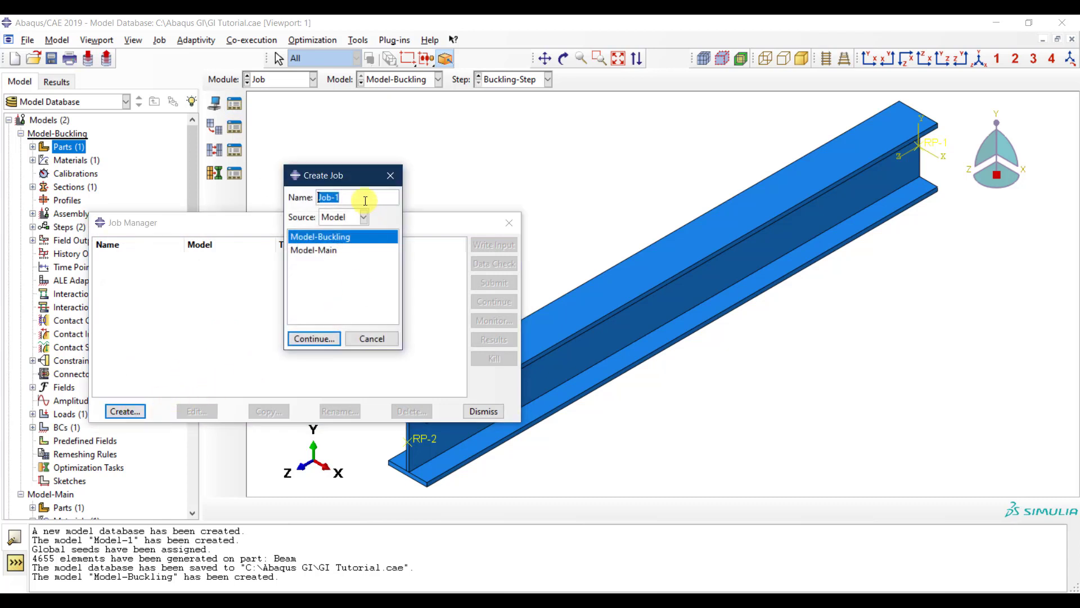
pyautogui.click(364, 198)
pyautogui.press('BackSpace')
pyautogui.write('Buckling')
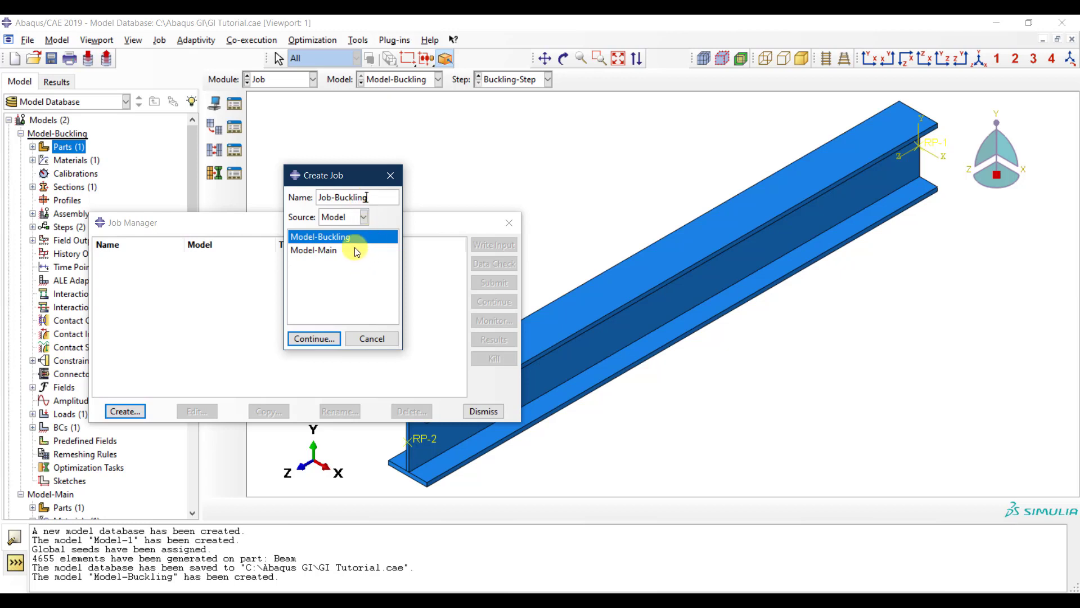
pyautogui.click(324, 240)
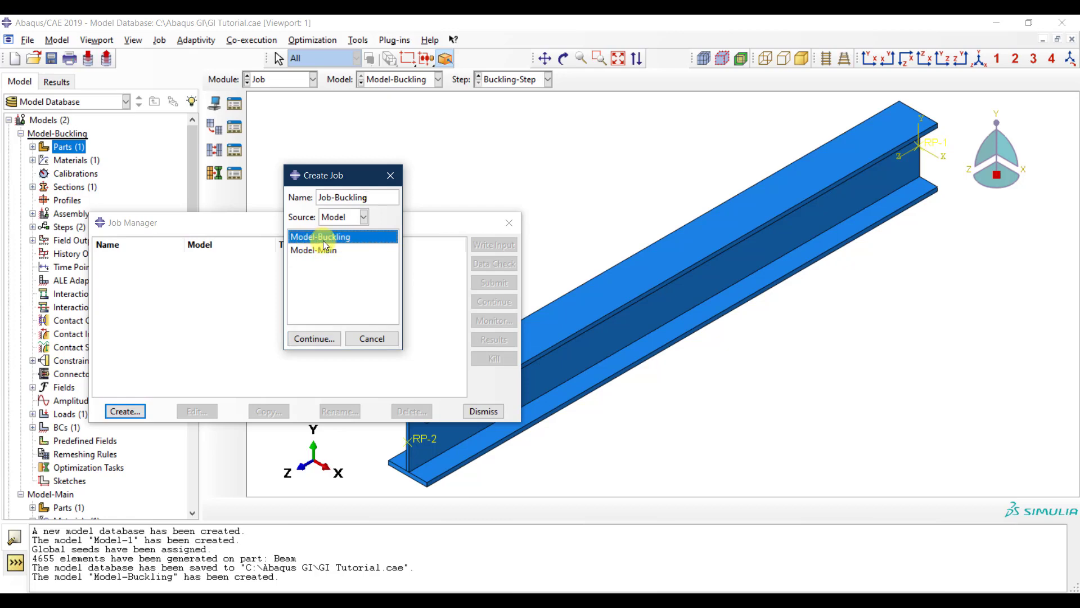
pyautogui.click(326, 338)
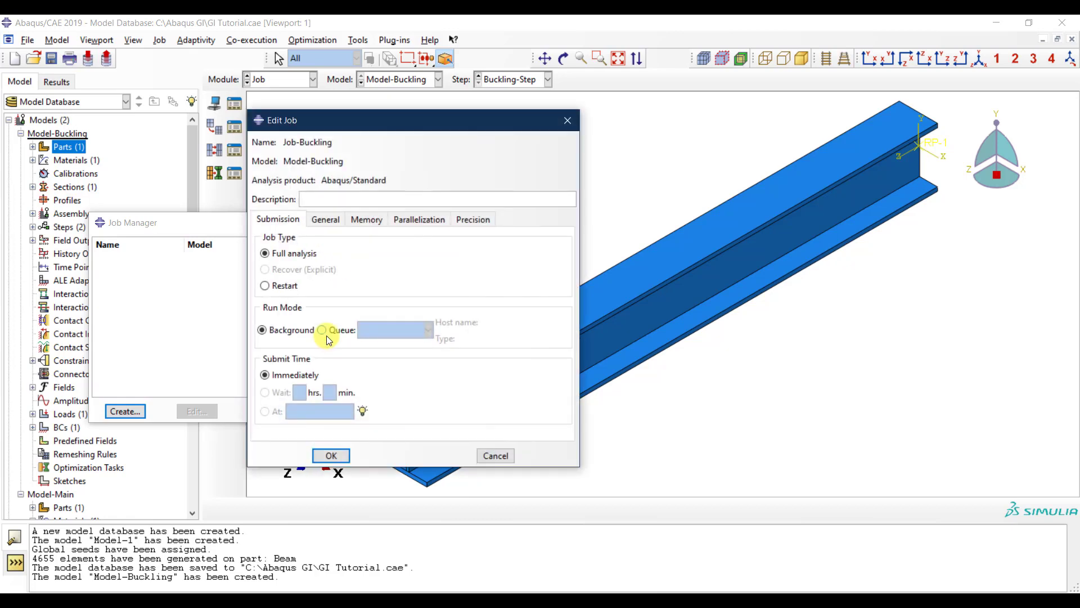
pyautogui.click(332, 455)
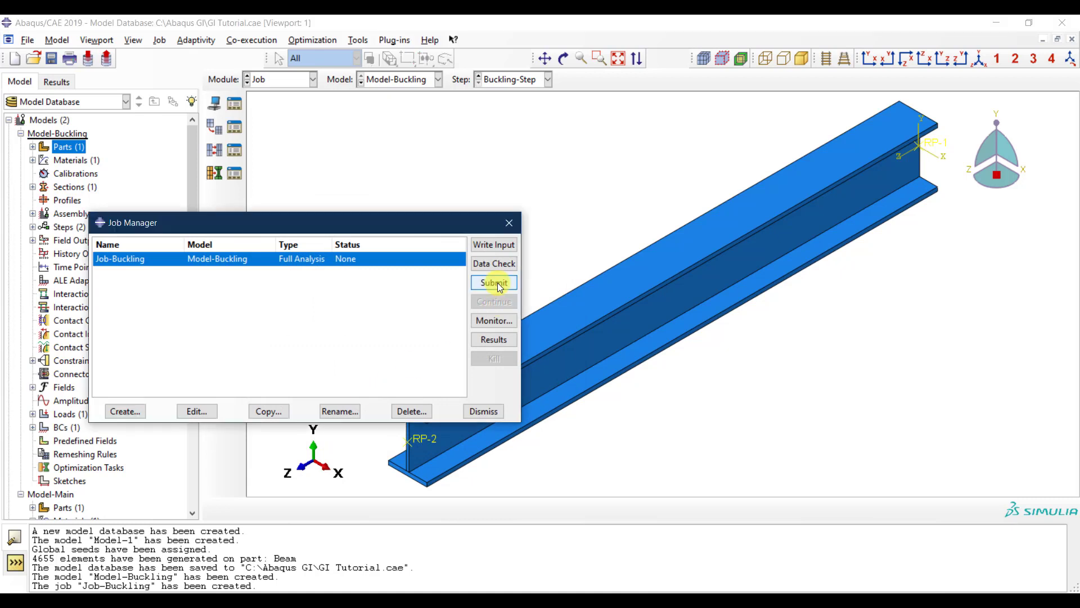
pyautogui.click(498, 282)
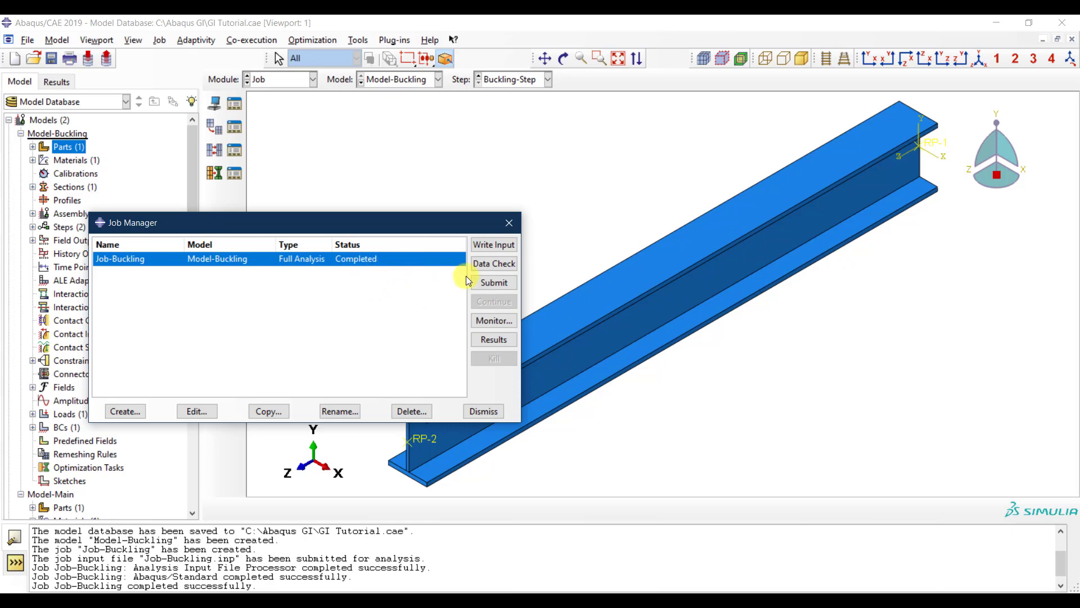
# Step: Open the Job-Buckling results and plot displacement magnitude contours on the deformed beam
pyautogui.click(494, 340)
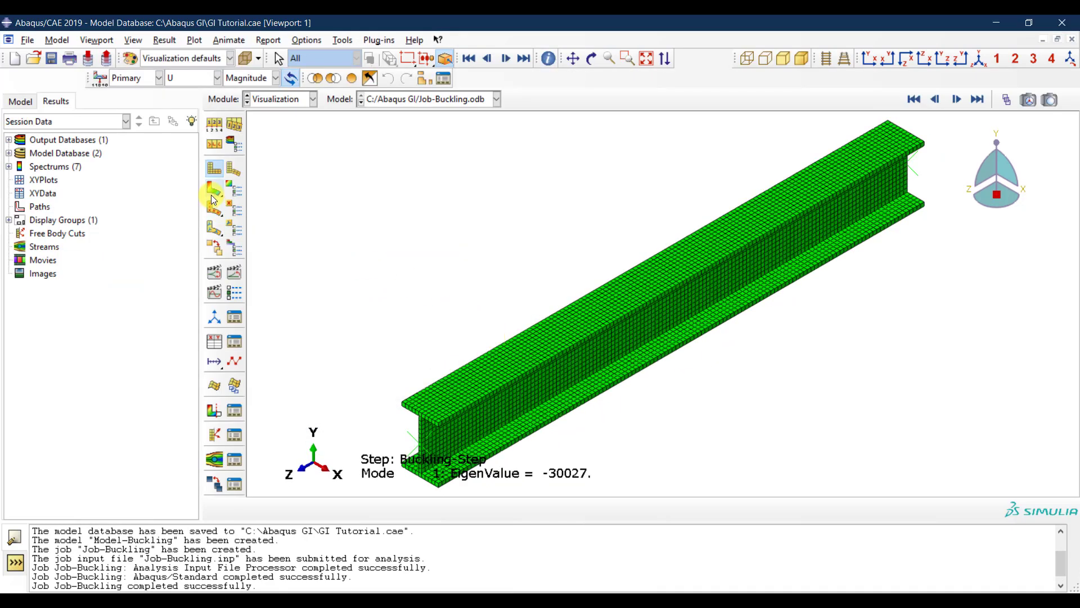
pyautogui.click(214, 197)
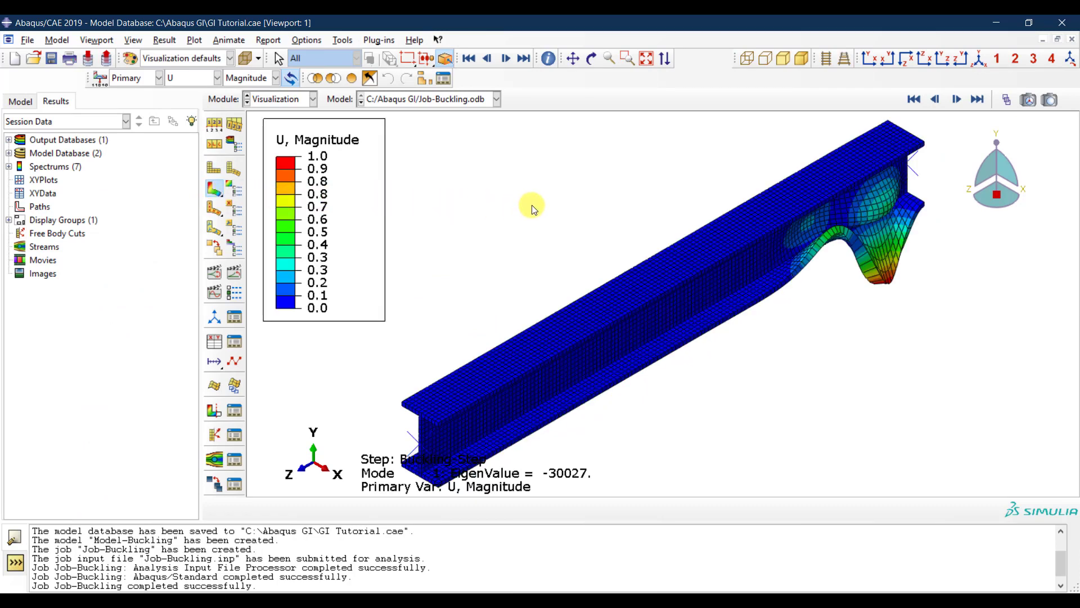
pyautogui.scroll(3, 563, 208)
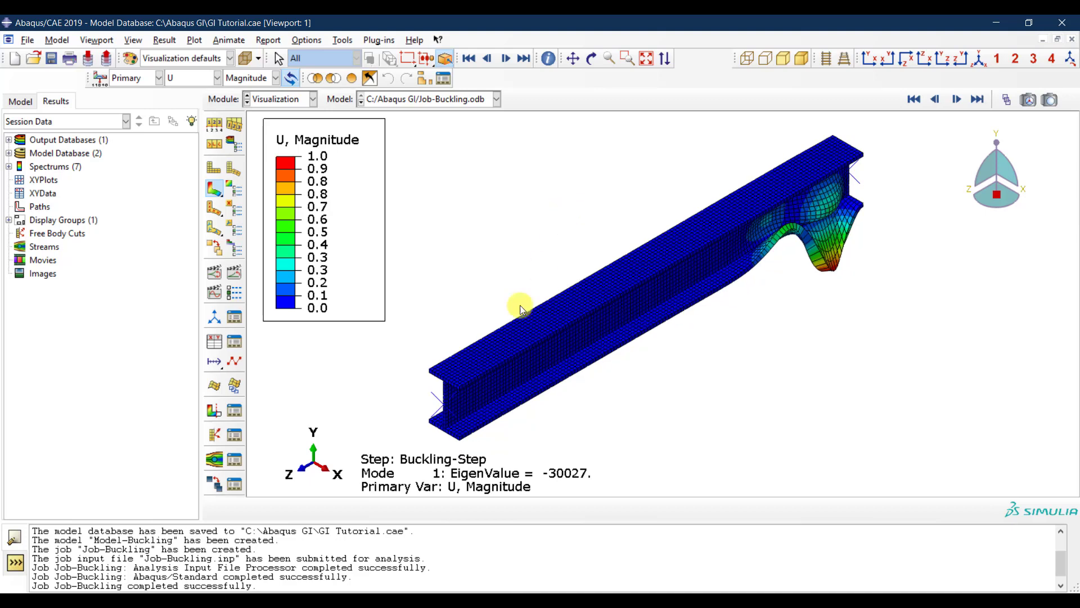
pyautogui.scroll(-1, 409, 495)
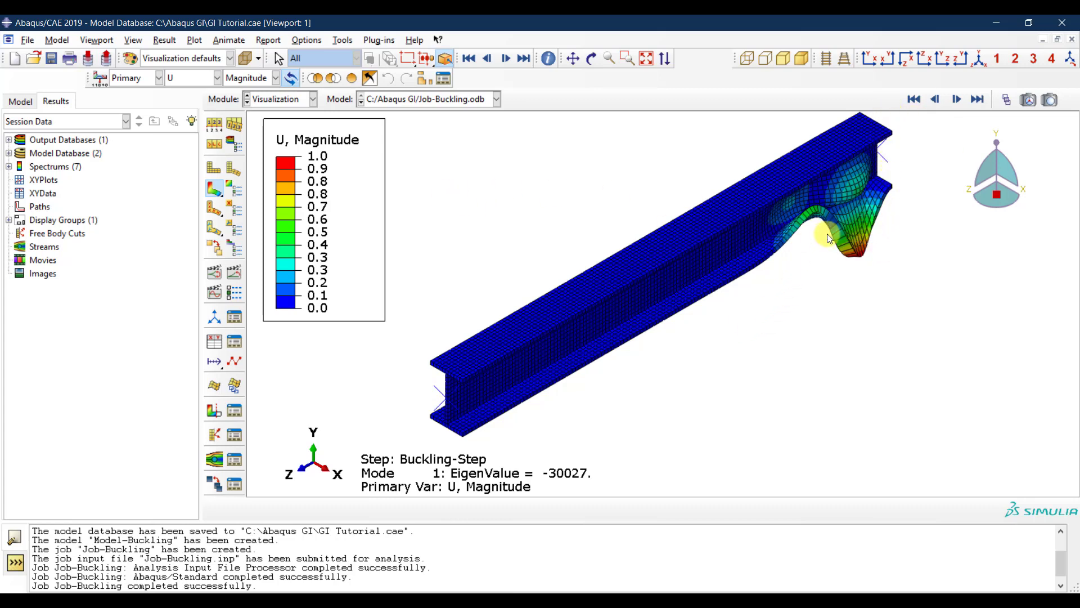
# Step: Switch the plot's deformation scale factor to uniform, trying 20 and settling on 50
pyautogui.click(215, 125)
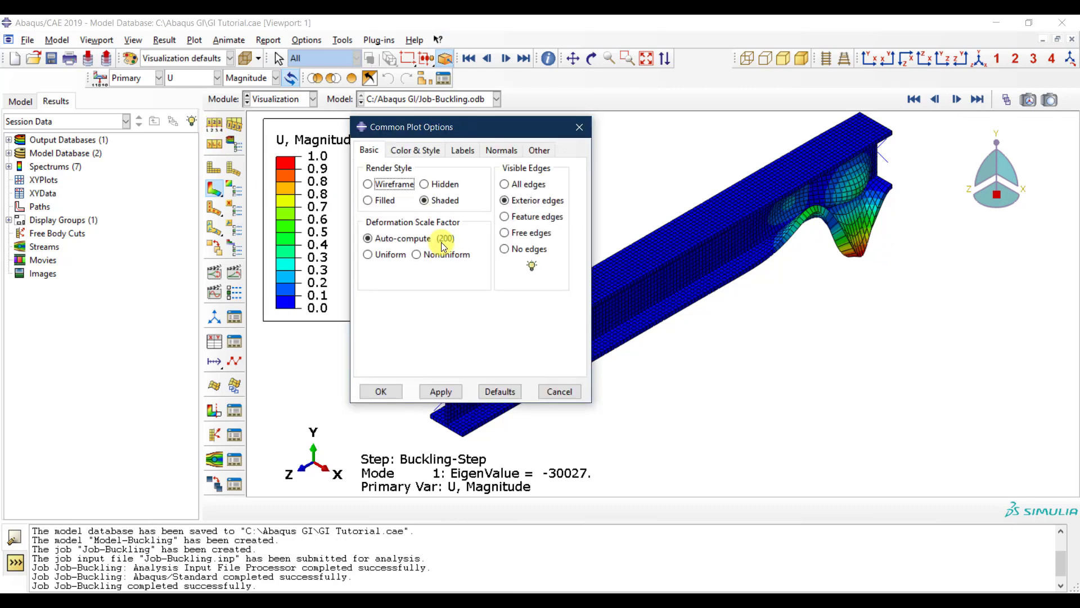
pyautogui.click(391, 256)
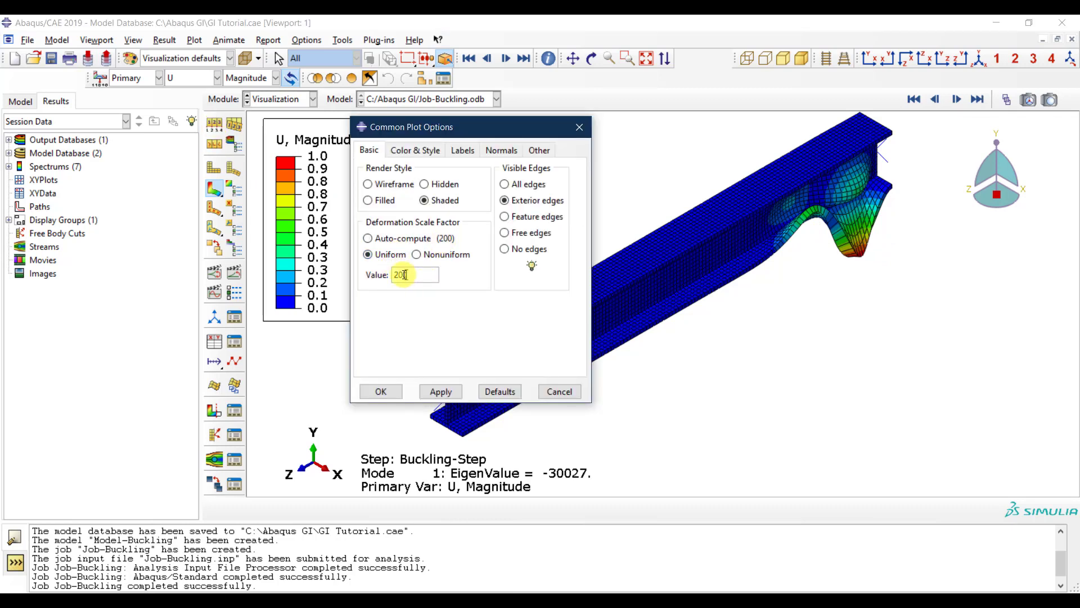
pyautogui.moveTo(396, 275); pyautogui.dragTo(434, 280)
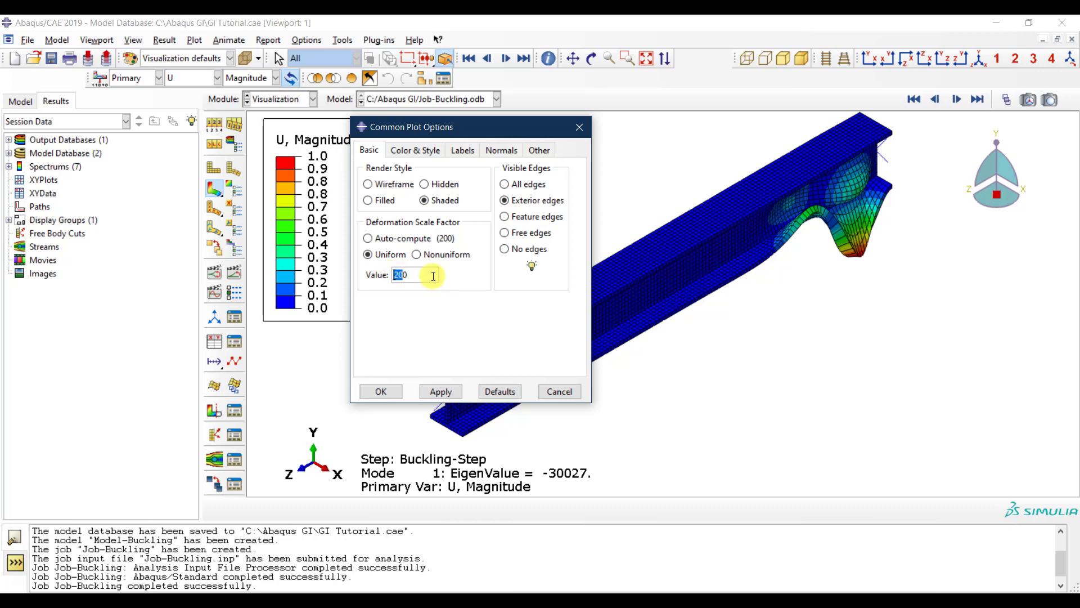
pyautogui.write('20')
pyautogui.click(438, 390)
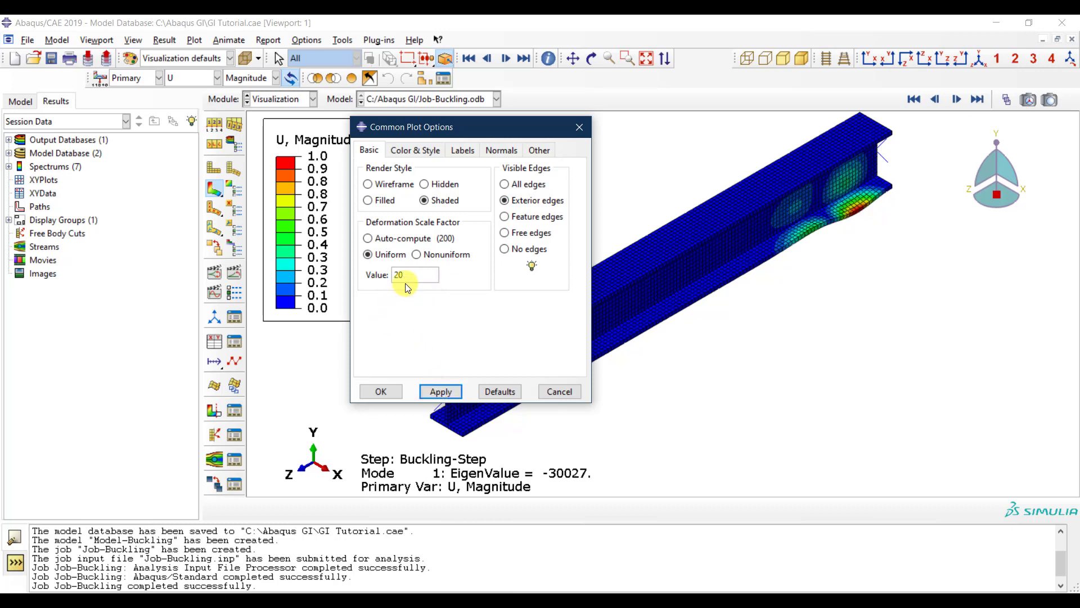
pyautogui.doubleClick(406, 282)
pyautogui.write('50')
pyautogui.click(436, 392)
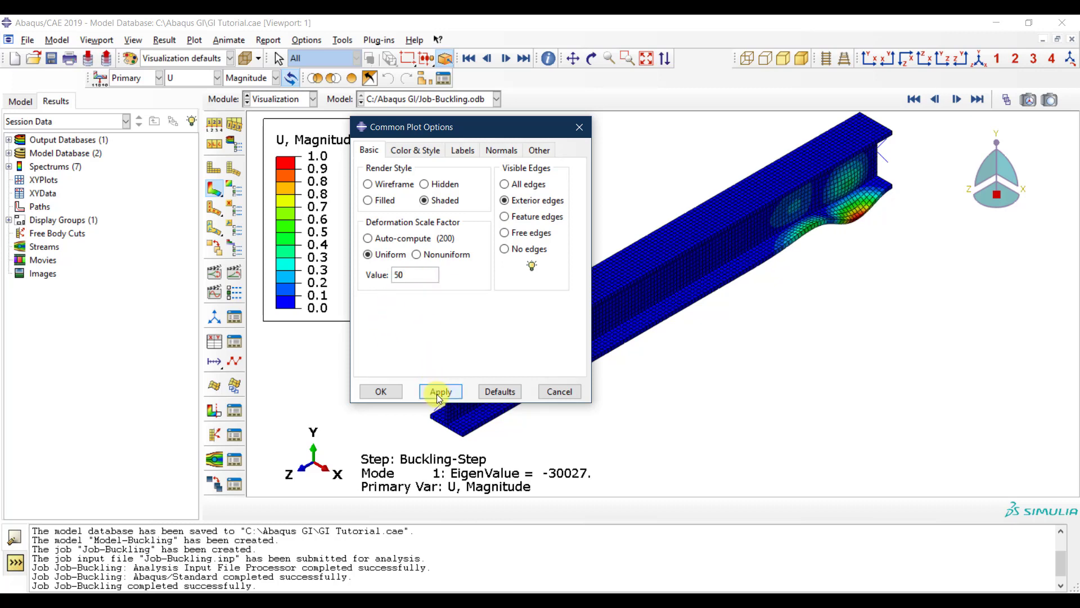
pyautogui.click(387, 394)
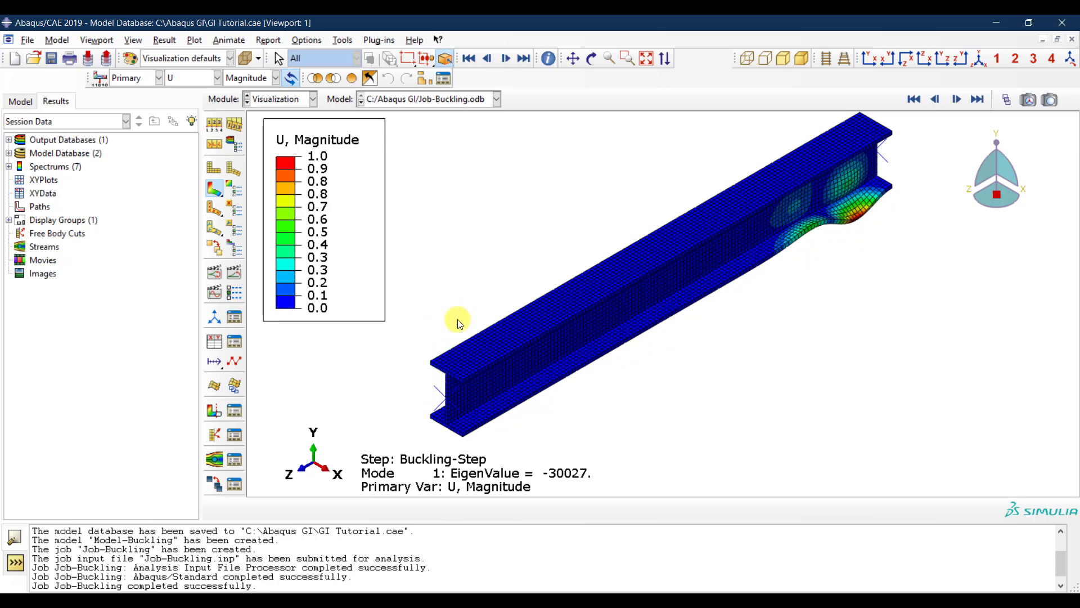
# Step: Step through the buckling mode shapes up to mode 5, comparing modes 1 and 2 and their eigenvalues
pyautogui.click(955, 105)
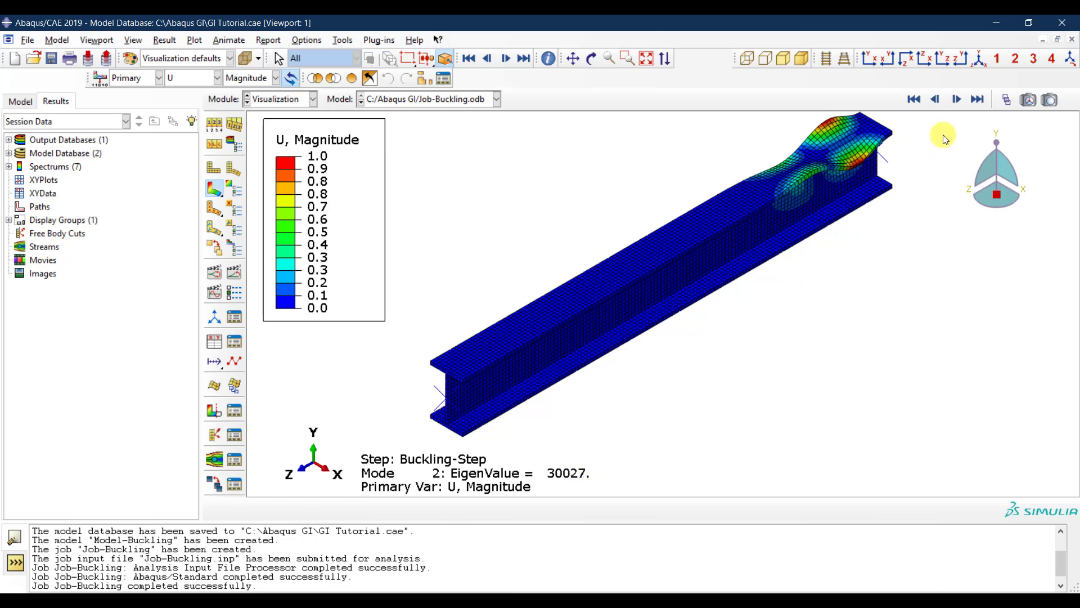
pyautogui.click(936, 101)
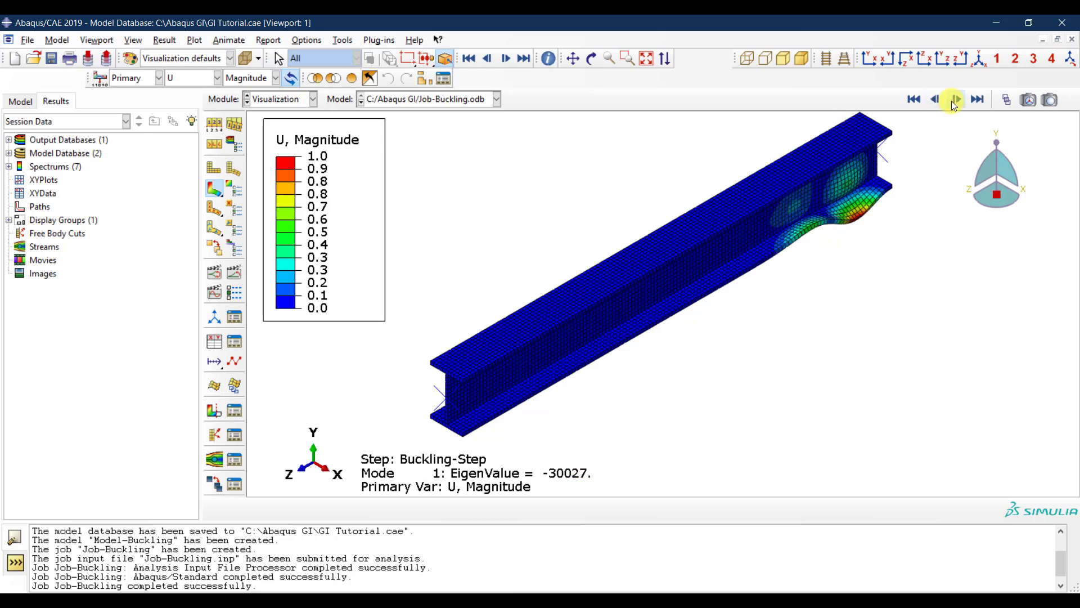
pyautogui.click(955, 102)
pyautogui.click(953, 101)
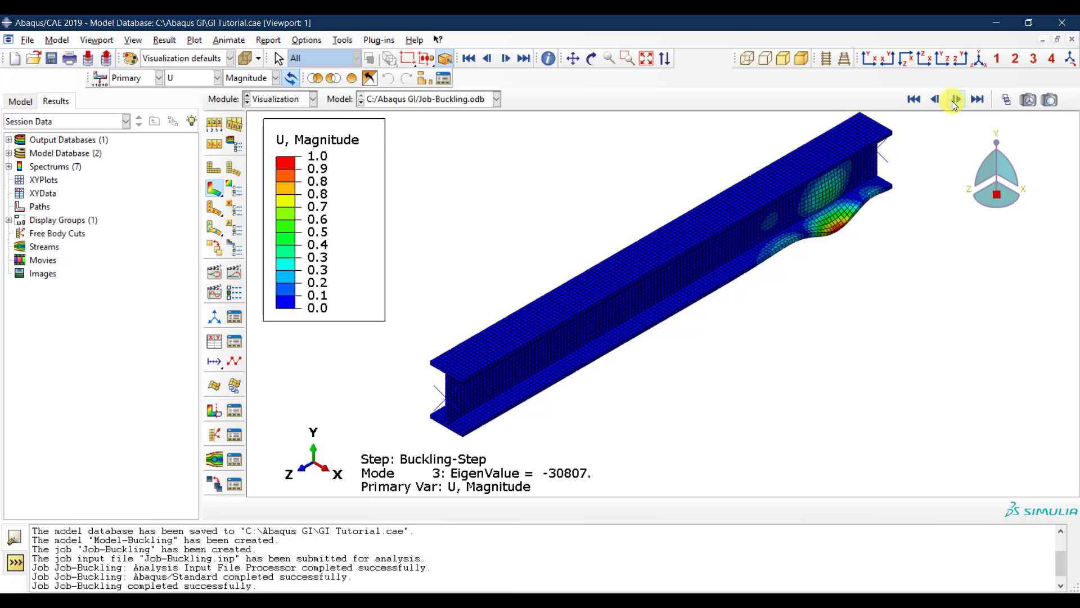
pyautogui.click(954, 100)
pyautogui.click(955, 100)
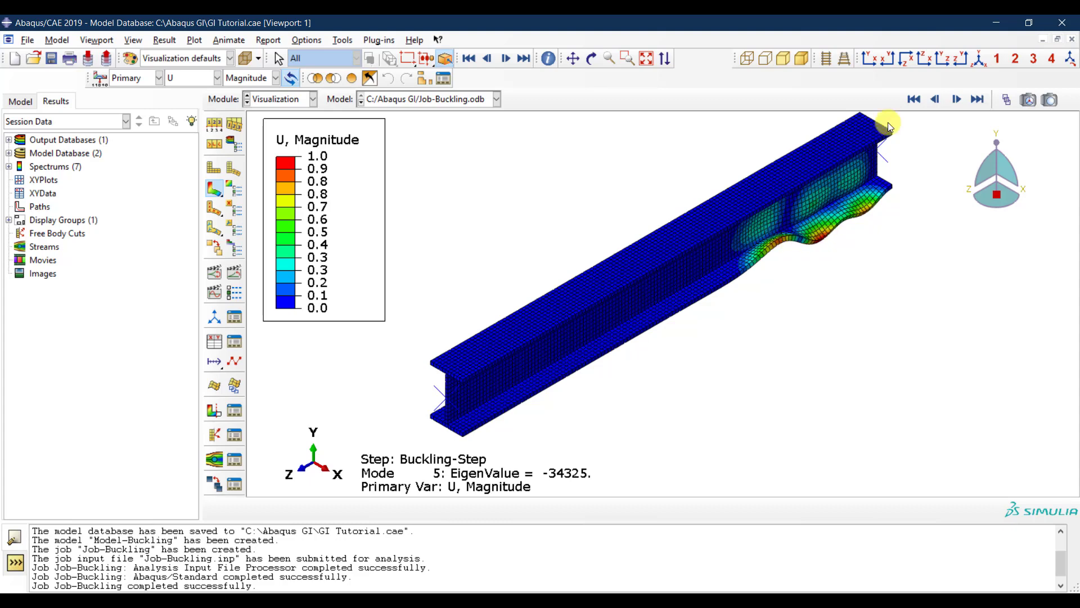
# Step: Go back through the modes to the base state and advance to buckling mode 2 to examine its shape
pyautogui.click(943, 99)
pyautogui.click(943, 99)
pyautogui.click(943, 99)
pyautogui.click(944, 99)
pyautogui.click(944, 99)
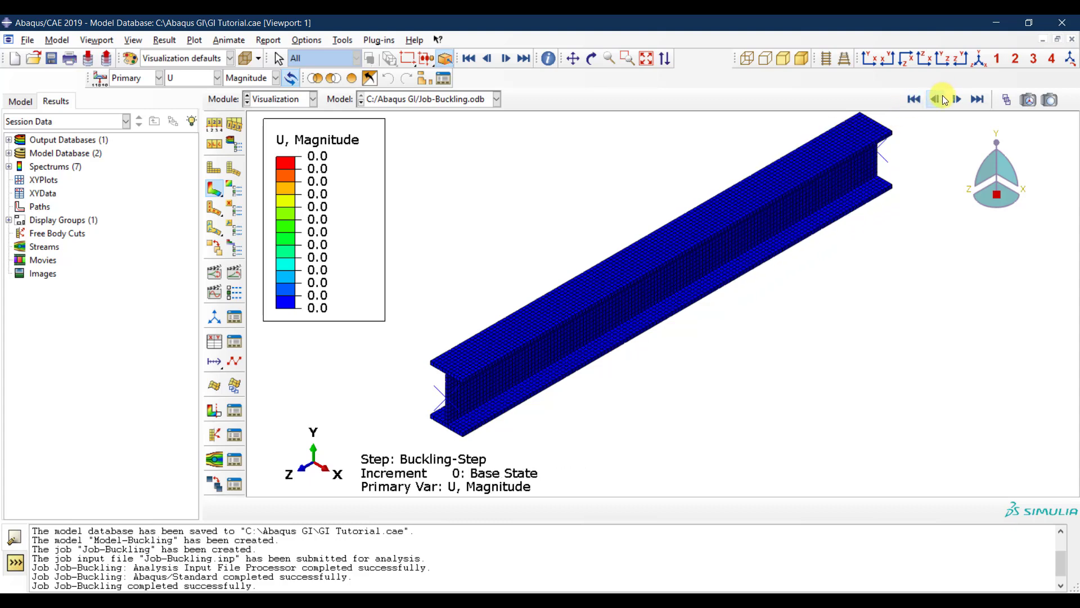
pyautogui.click(957, 99)
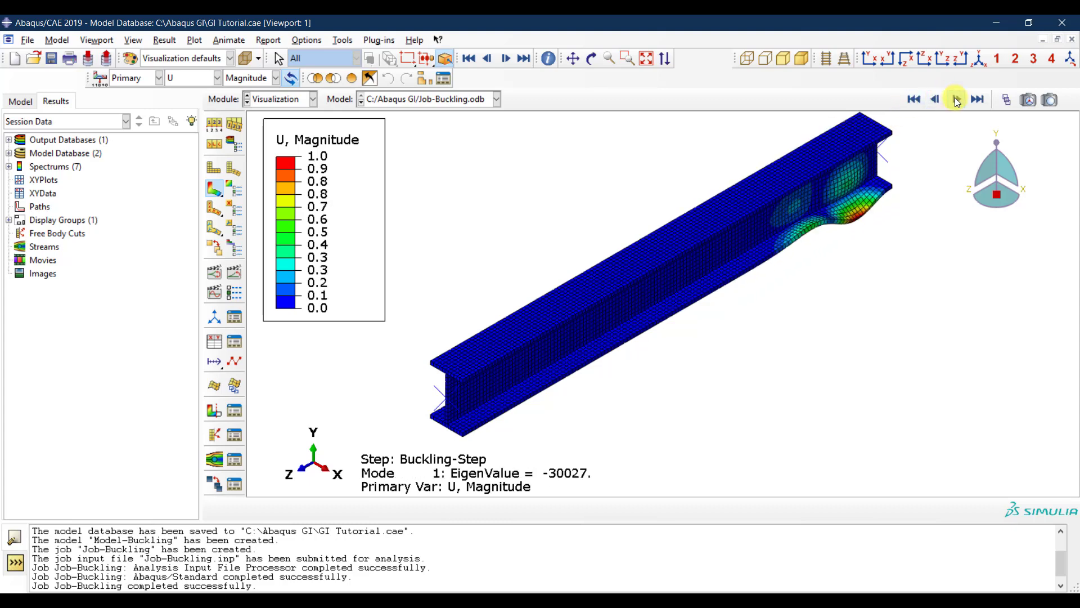
pyautogui.click(958, 100)
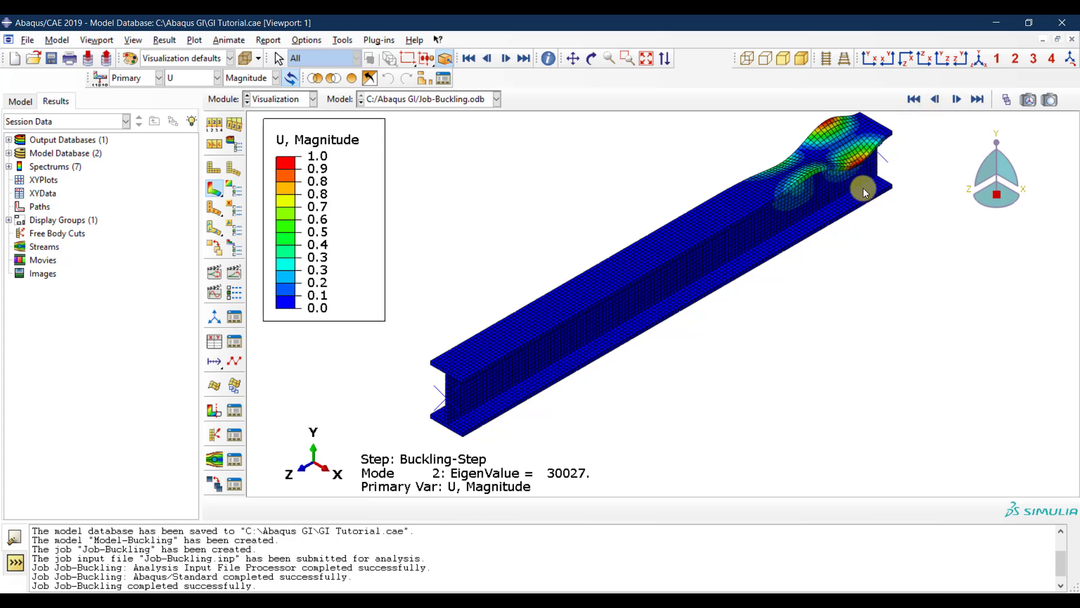
# Step: Compare buckling modes 1 and 2 in a side view of the beam, examining the flange and web deformation near the supported end
pyautogui.click(961, 58)
pyautogui.scroll(-2, 651, 229)
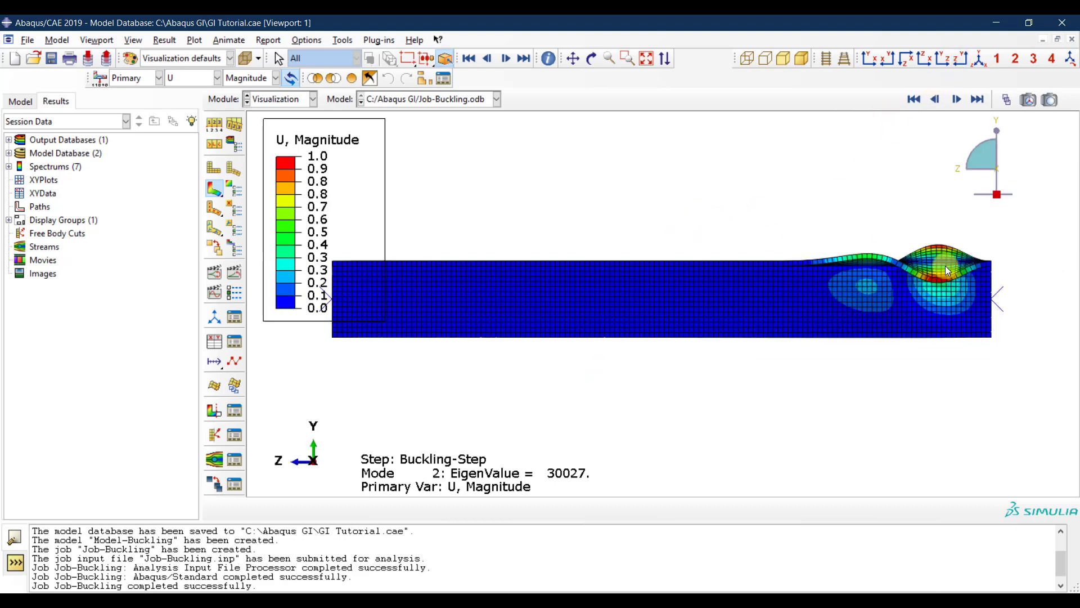
pyautogui.scroll(5, 1052, 271)
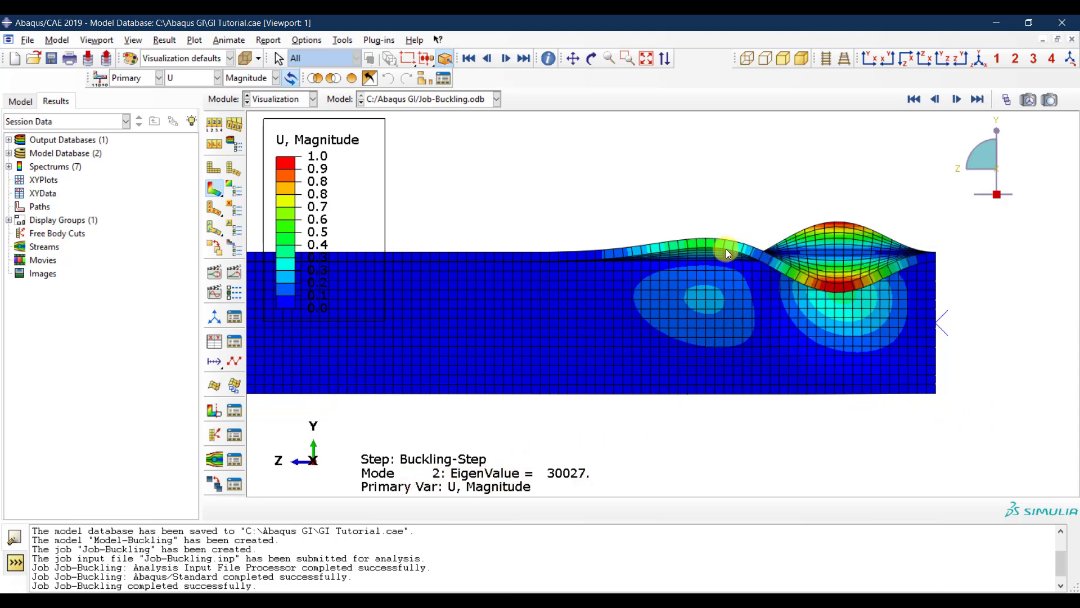
pyautogui.click(938, 99)
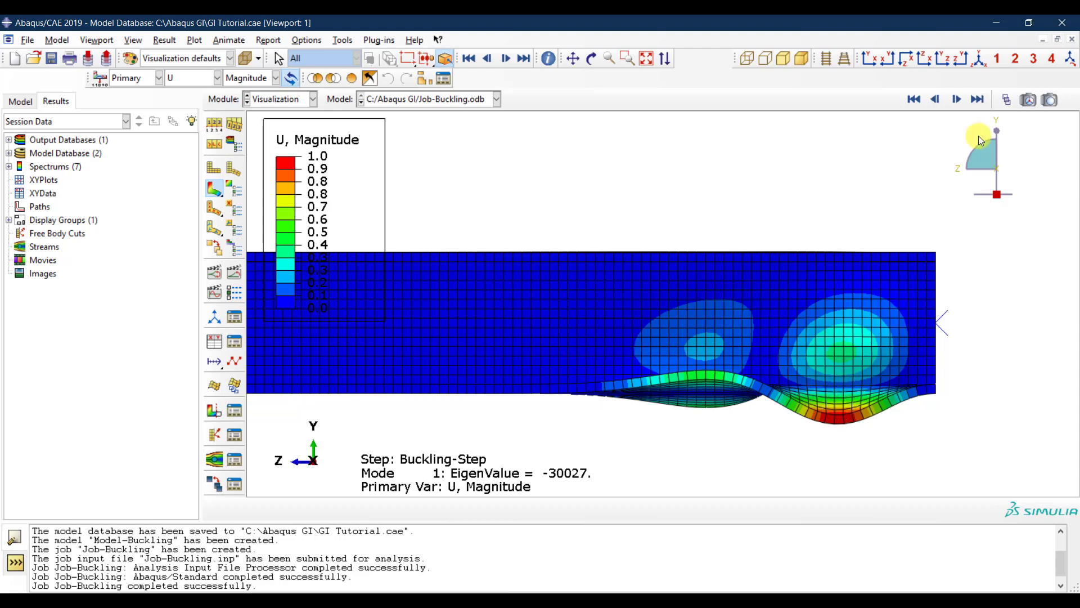
pyautogui.click(952, 101)
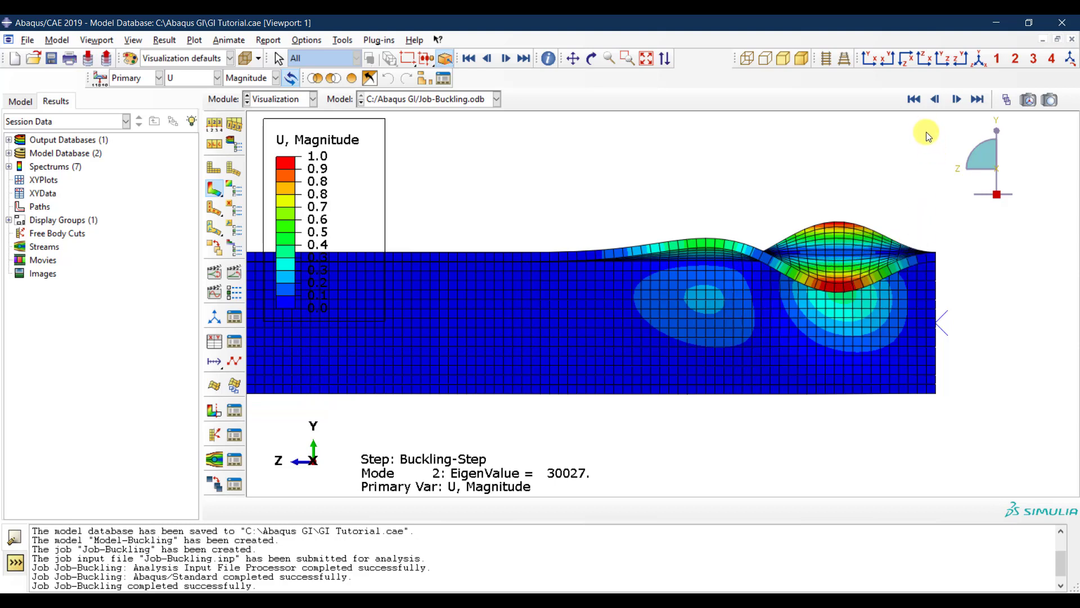
pyautogui.click(938, 101)
pyautogui.click(954, 102)
pyautogui.click(937, 101)
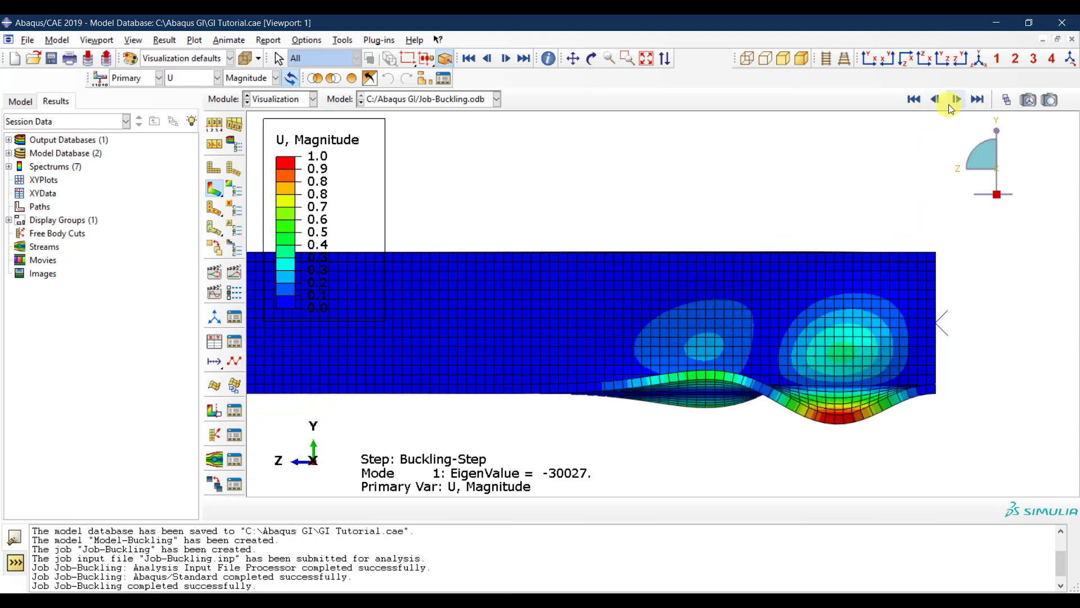
pyautogui.click(949, 102)
pyautogui.click(938, 104)
pyautogui.click(950, 103)
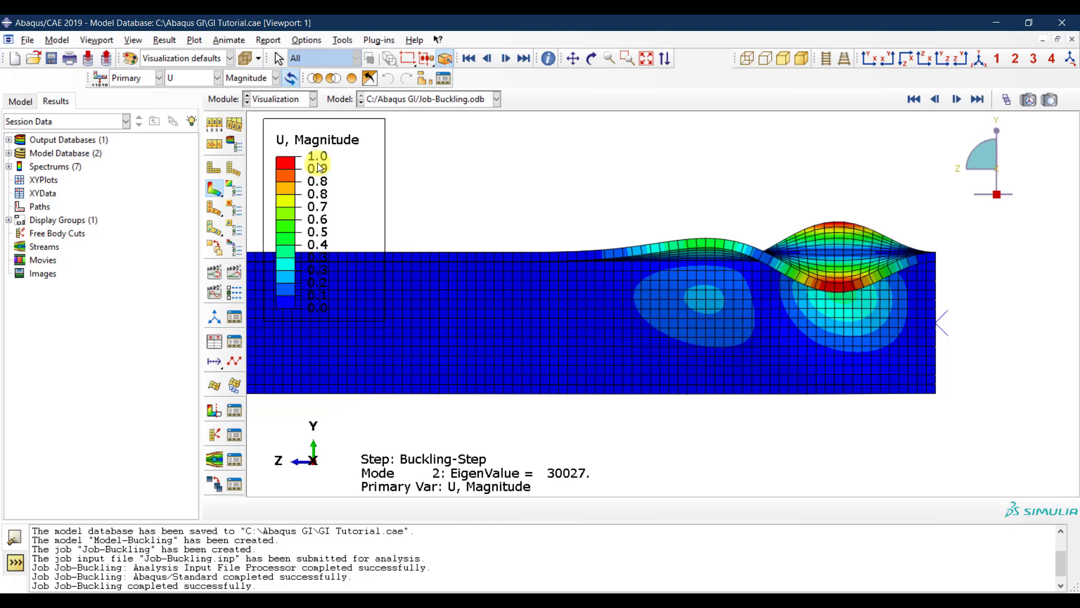
pyautogui.scroll(-5, 695, 221)
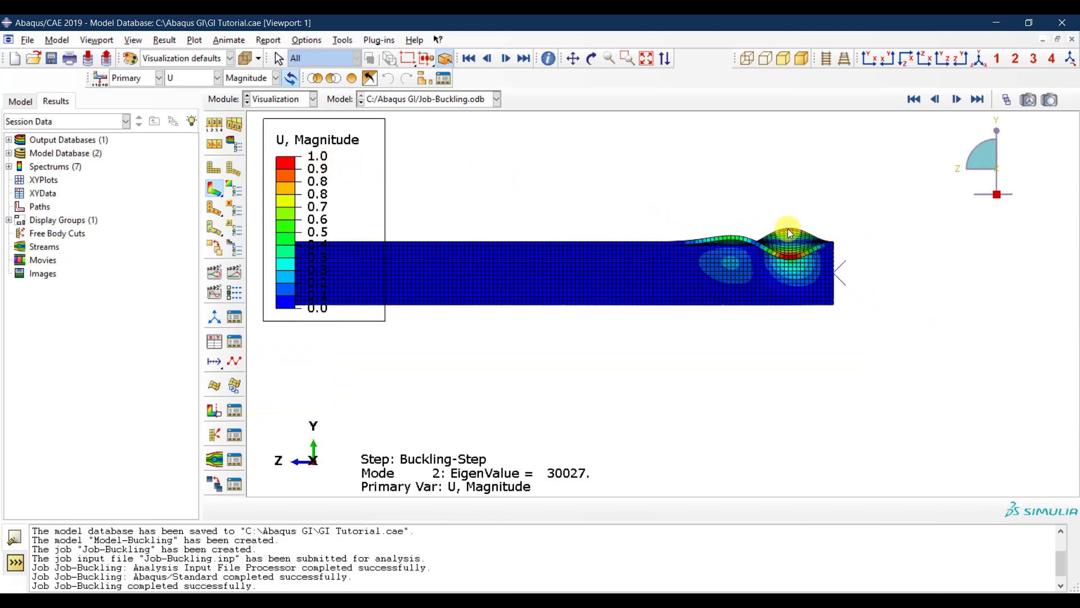
pyautogui.scroll(5, 817, 219)
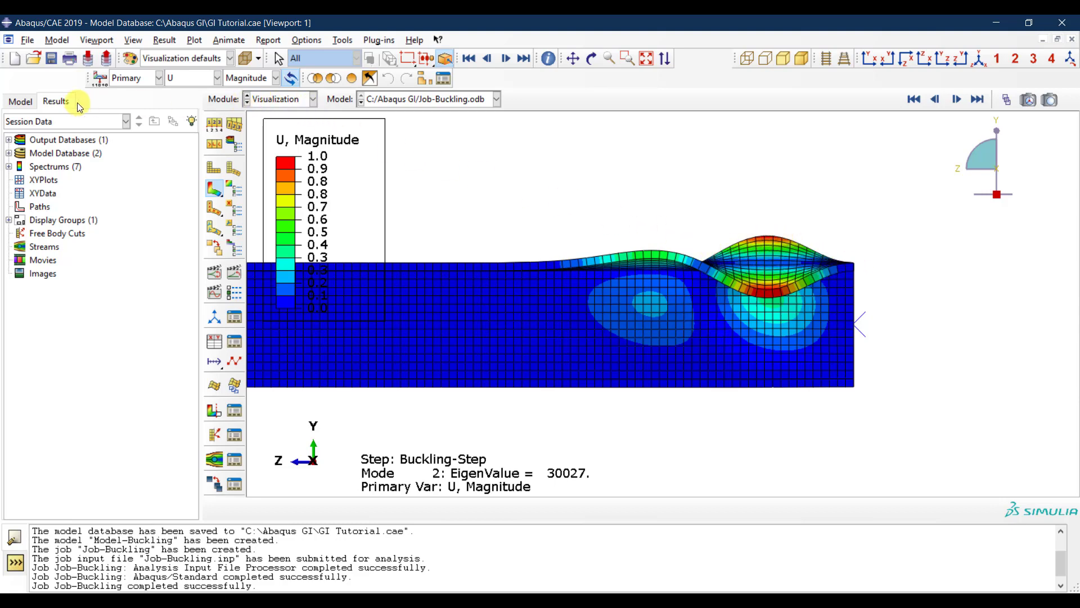
# Step: Open the keyword editor for Model-Buckling at the output requests near the end of the buckling step
pyautogui.click(22, 102)
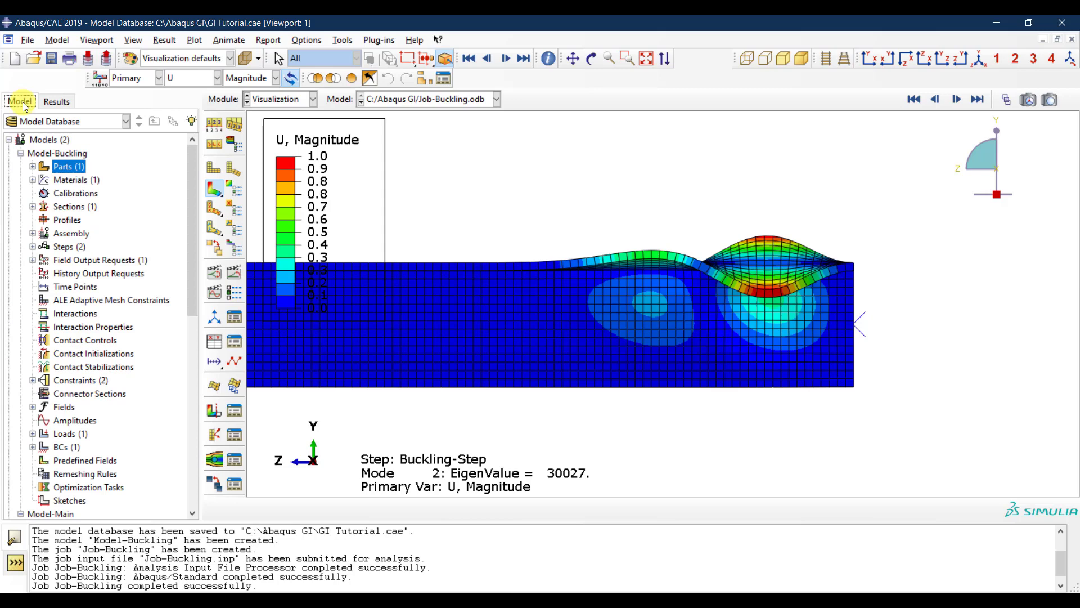
pyautogui.click(64, 154)
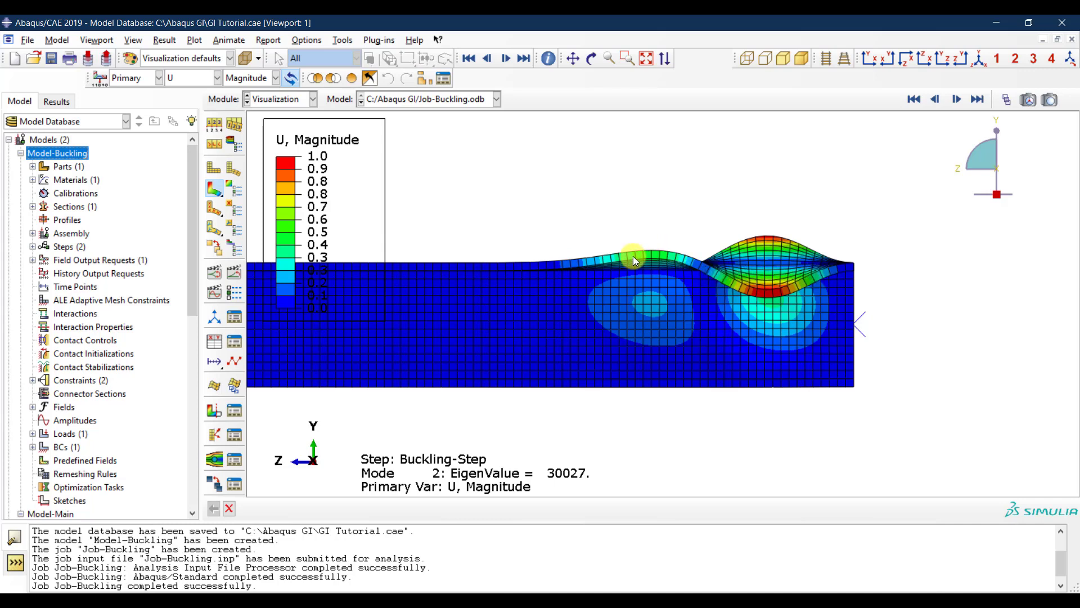
pyautogui.rightClick(68, 158)
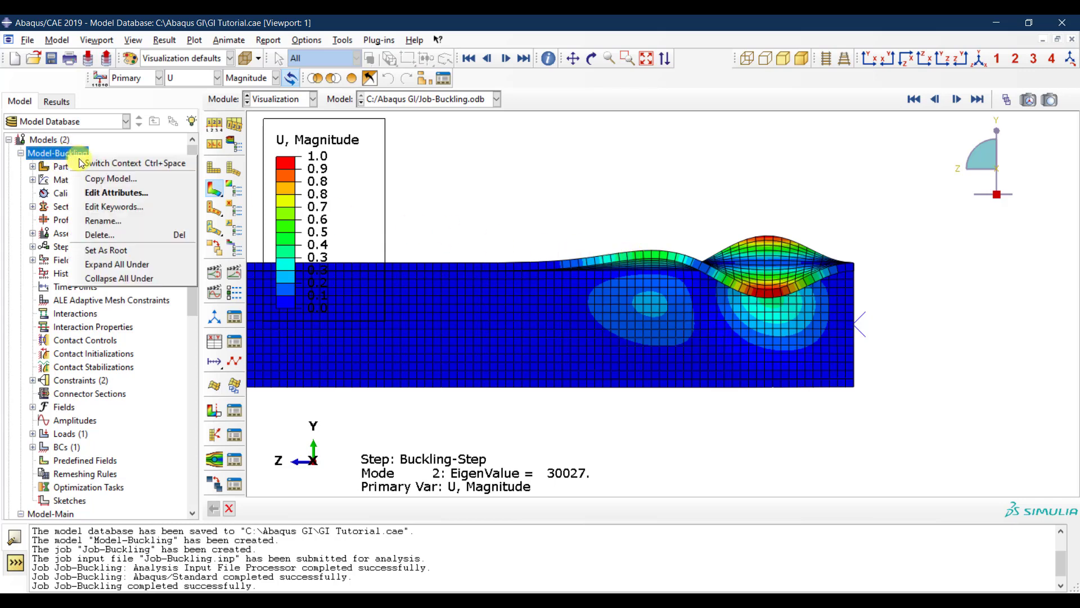
pyautogui.click(128, 206)
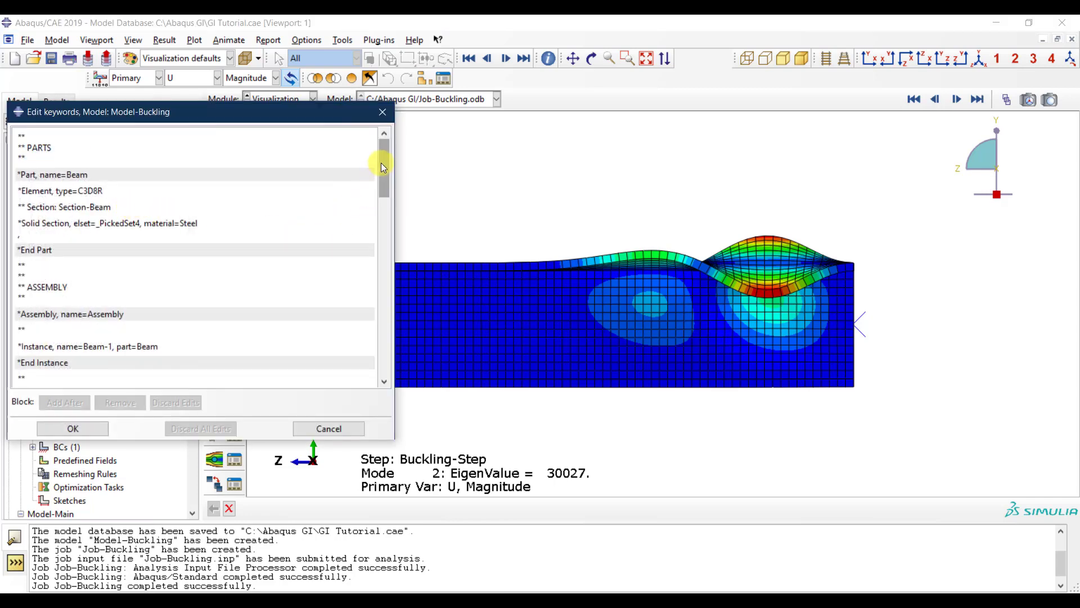
pyautogui.moveTo(380, 164); pyautogui.dragTo(392, 360)
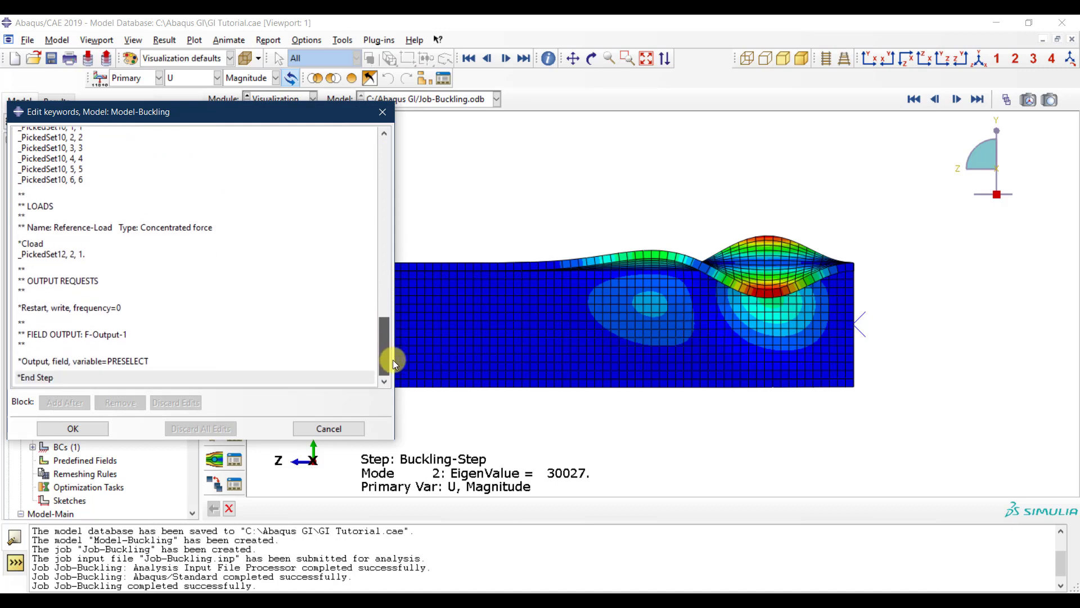
# Step: Below the "*Output, field, variable=PRESELECT" line, add "*NODE FILE, GLOBAL=NO," and start the following line with "MODE=1, LAST MODE="
pyautogui.click(148, 361)
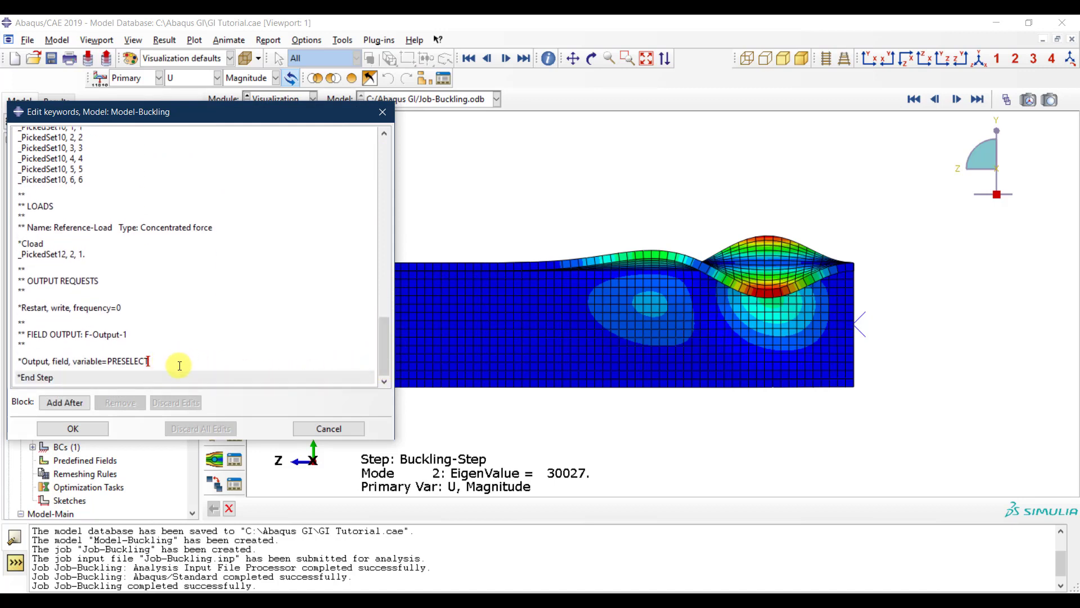
pyautogui.press('Return')
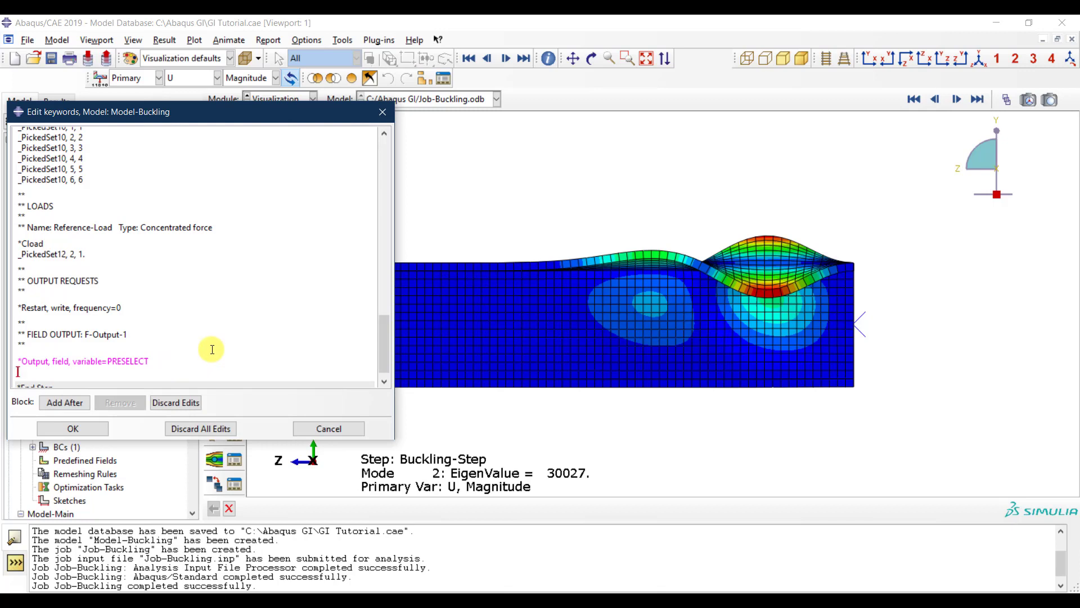
pyautogui.write('*NODE FILE, GLOBAL=NO,')
pyautogui.press('Return')
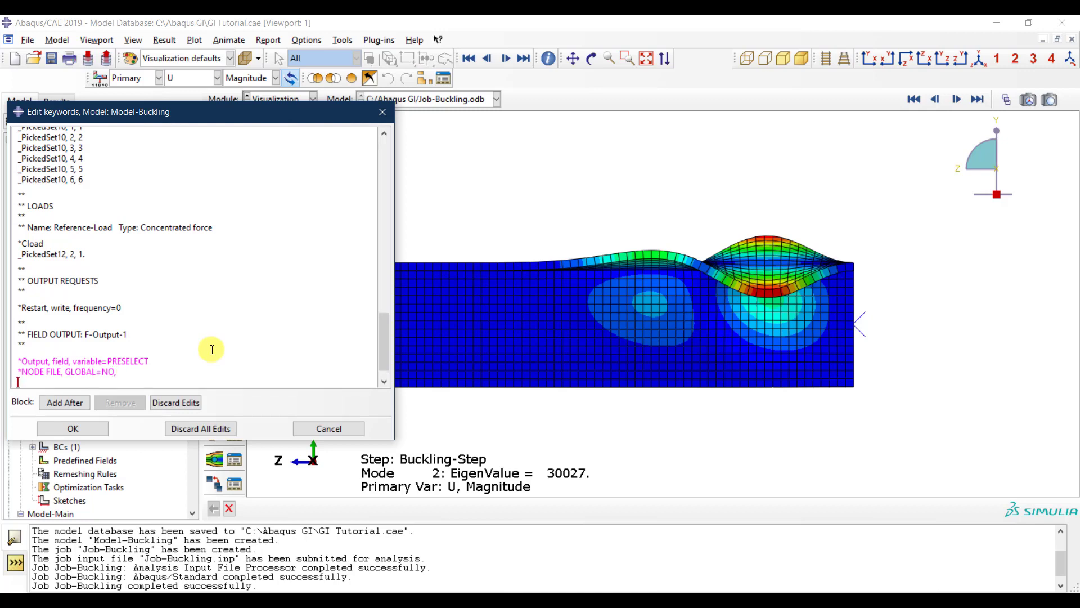
pyautogui.scroll(-1, 141, 270)
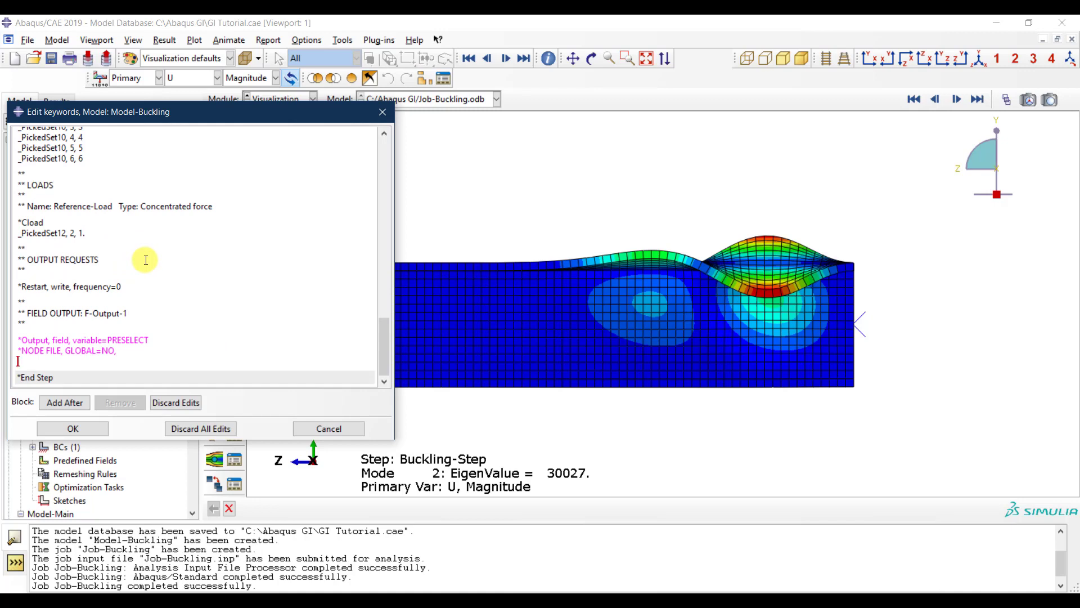
pyautogui.write('MODE=1, LAST MODE')
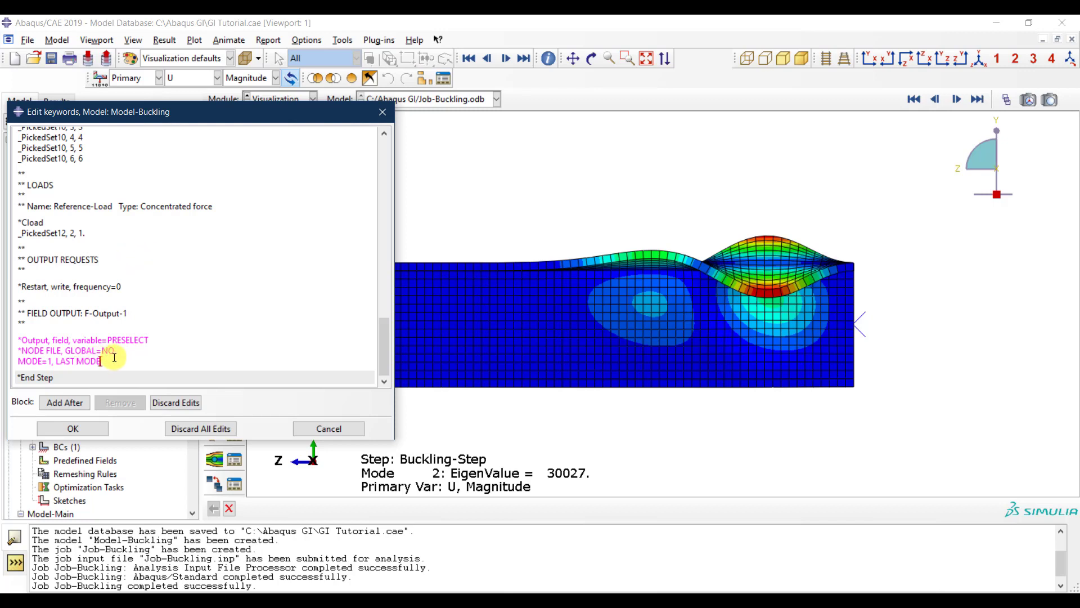
pyautogui.write(' =')
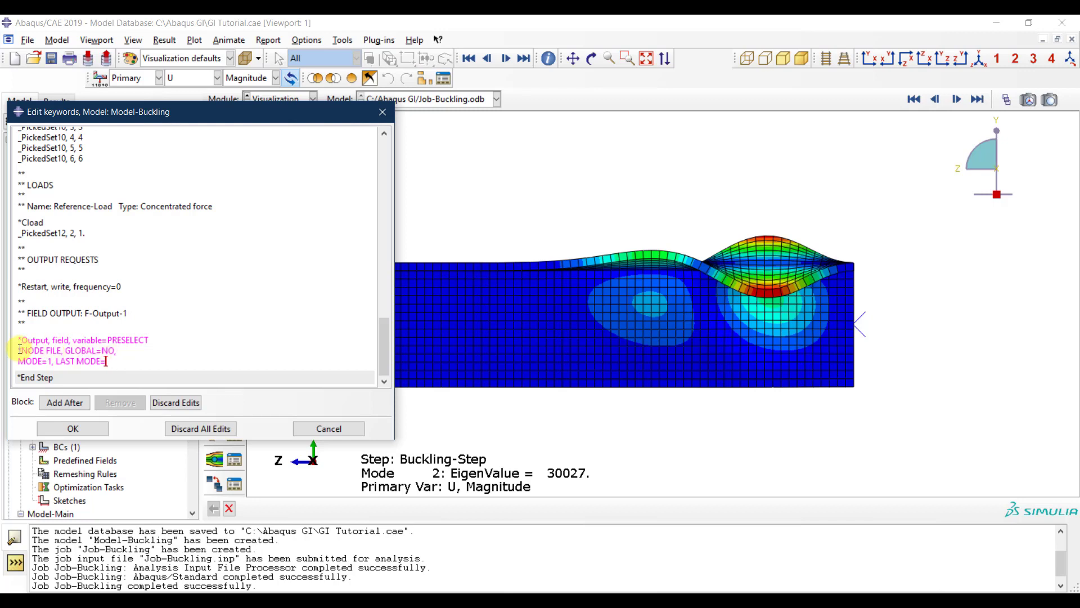
# Step: Review the NODE FILE, GLOBAL=NO and MODE=1 entries in the added keyword lines
pyautogui.moveTo(20, 349); pyautogui.dragTo(61, 350)
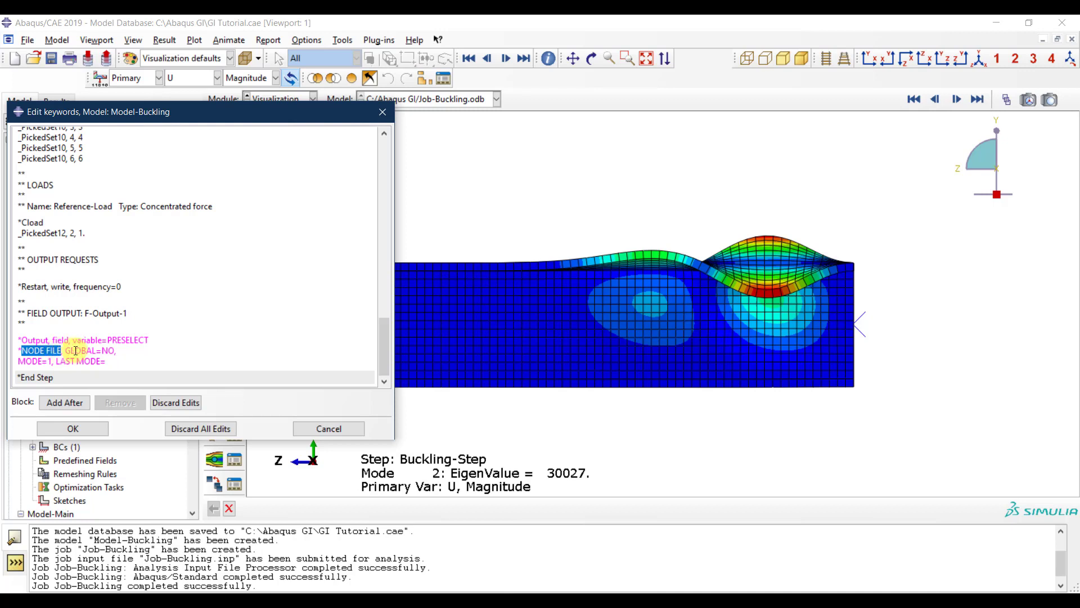
pyautogui.click(19, 360)
pyautogui.moveTo(66, 352); pyautogui.dragTo(126, 354)
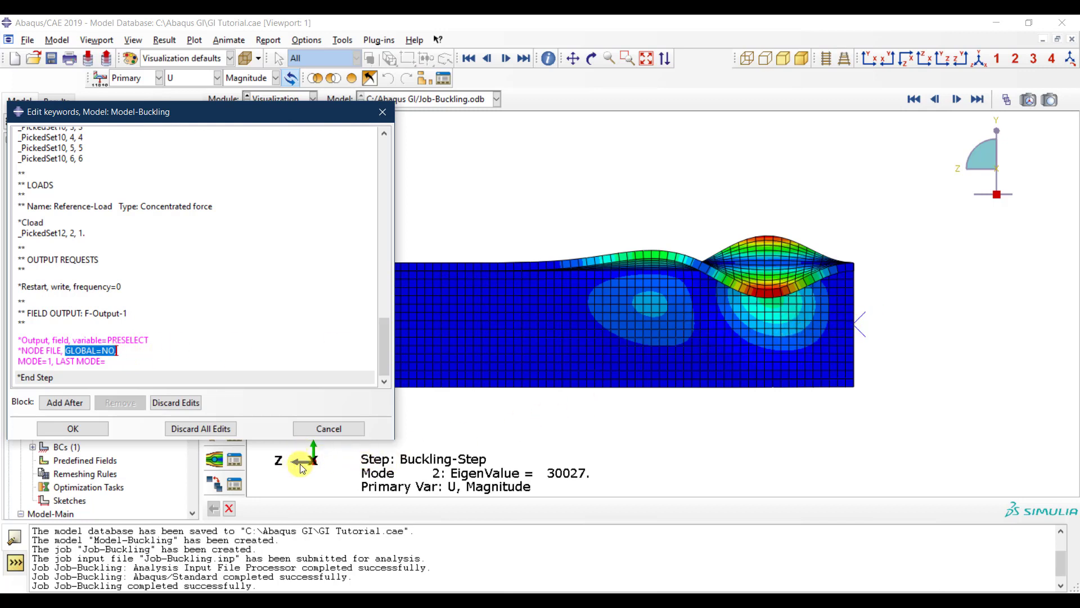
pyautogui.click(45, 361)
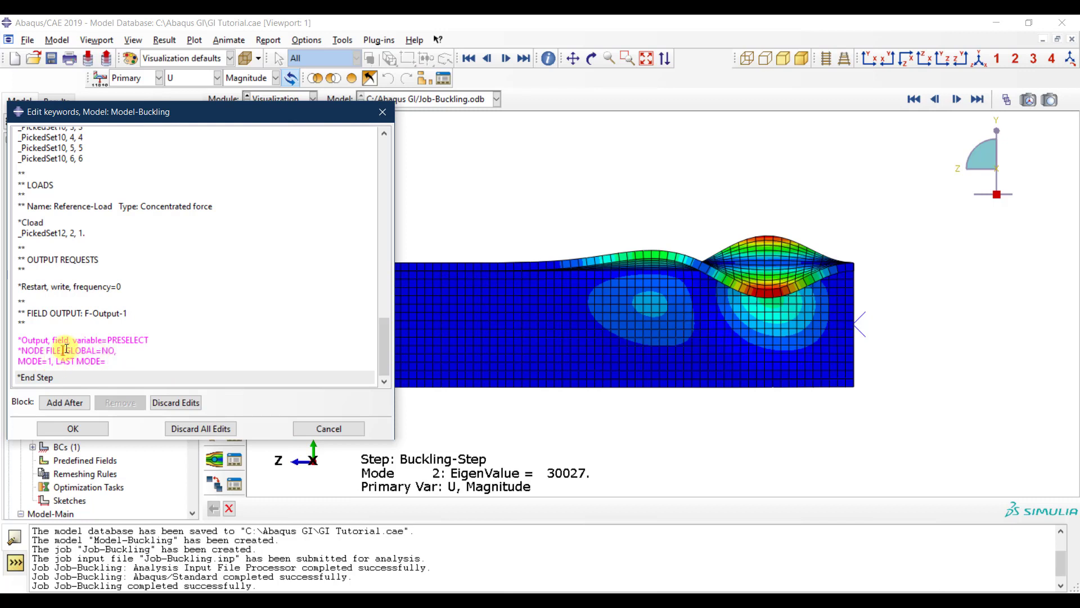
pyautogui.moveTo(65, 350); pyautogui.dragTo(117, 351)
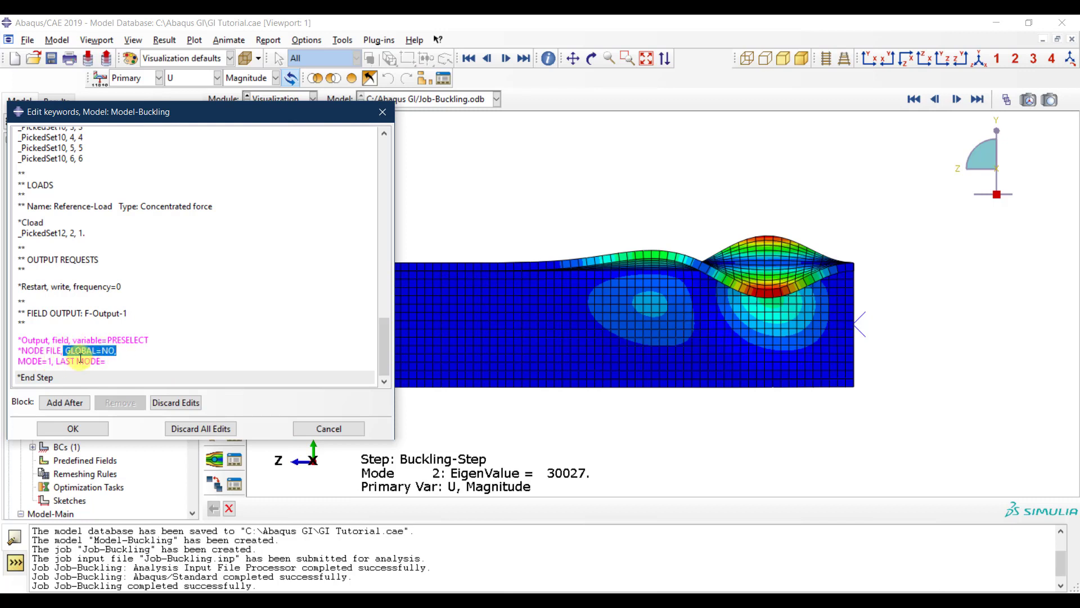
pyautogui.click(131, 363)
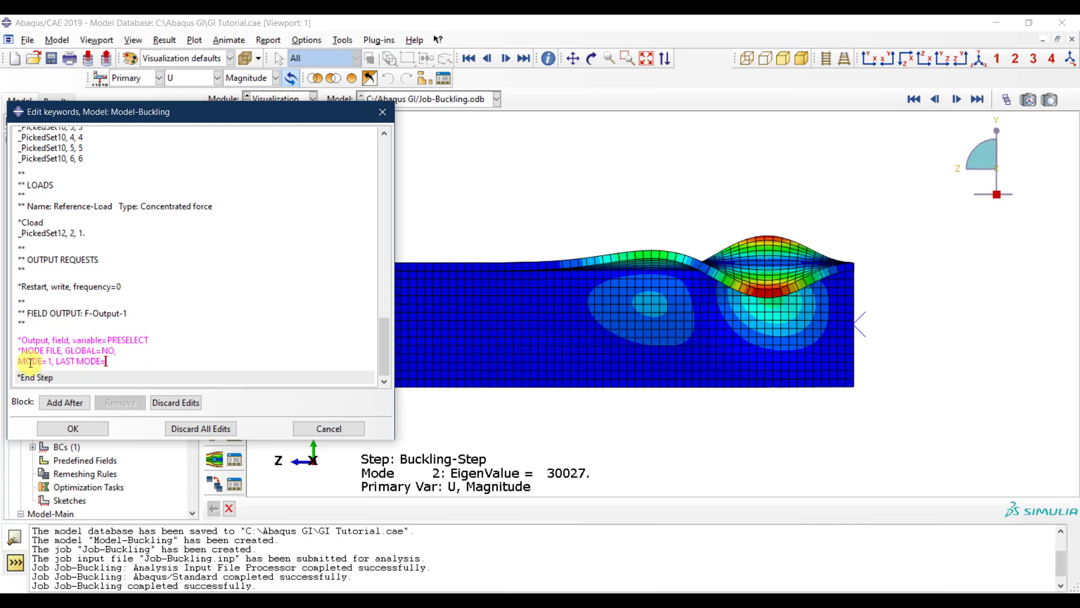
pyautogui.moveTo(18, 361); pyautogui.dragTo(52, 361)
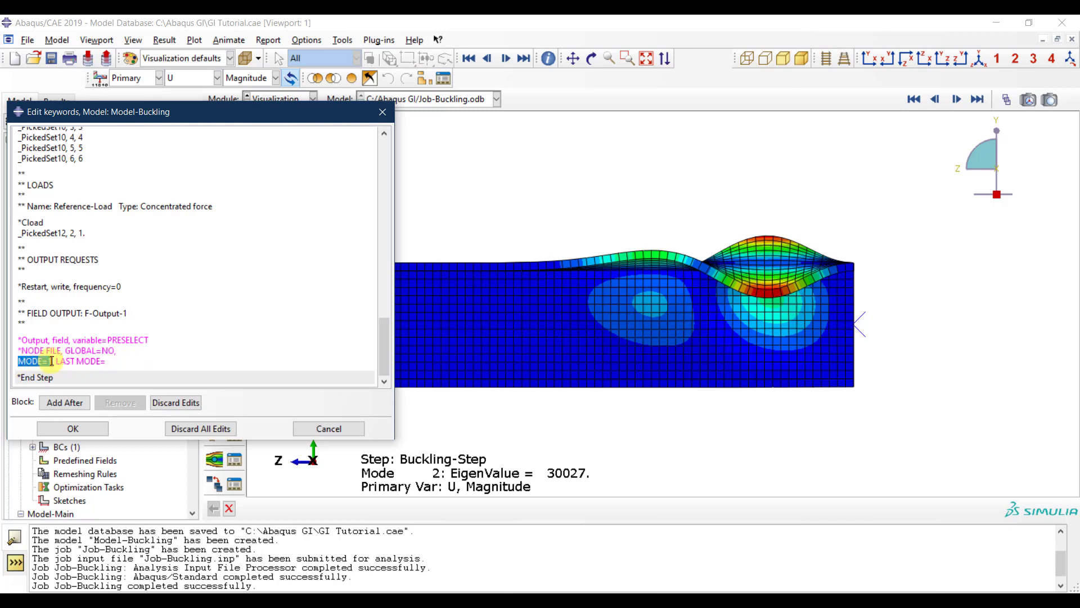
pyautogui.click(51, 362)
pyautogui.moveTo(48, 362); pyautogui.dragTo(52, 361)
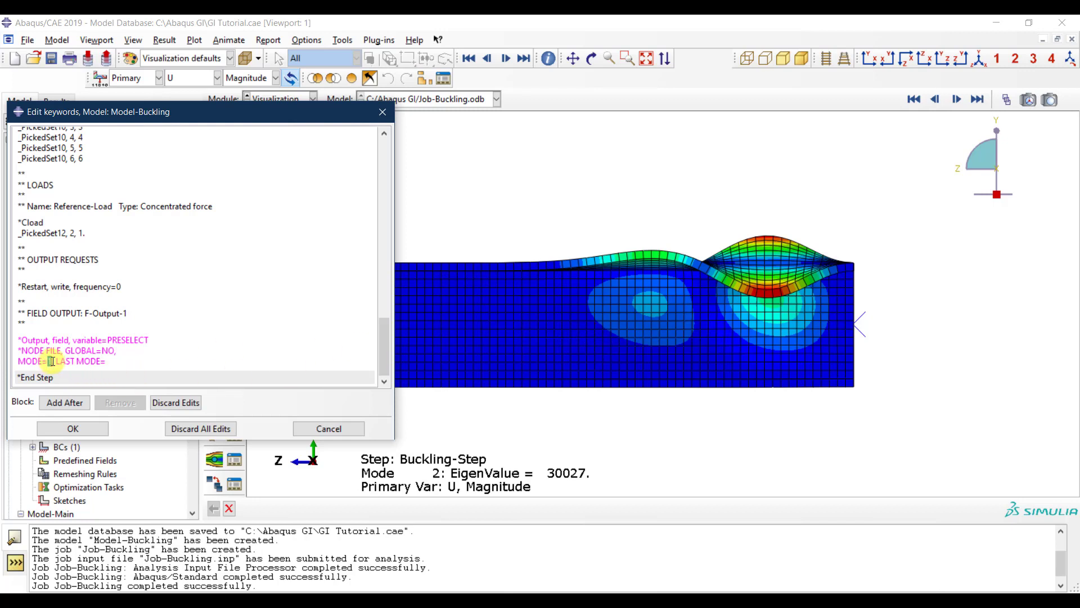
# Step: Complete the node file request with LAST MODE=2 followed by a comma, and add a line containing the displacement variable U
pyautogui.click(123, 364)
pyautogui.write('2')
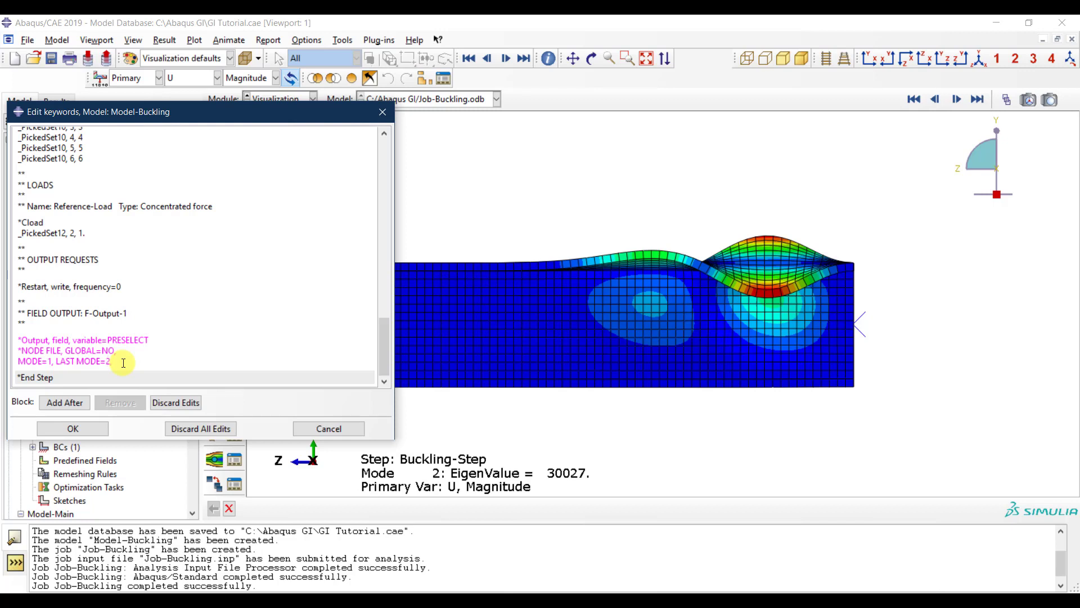
pyautogui.press('Return')
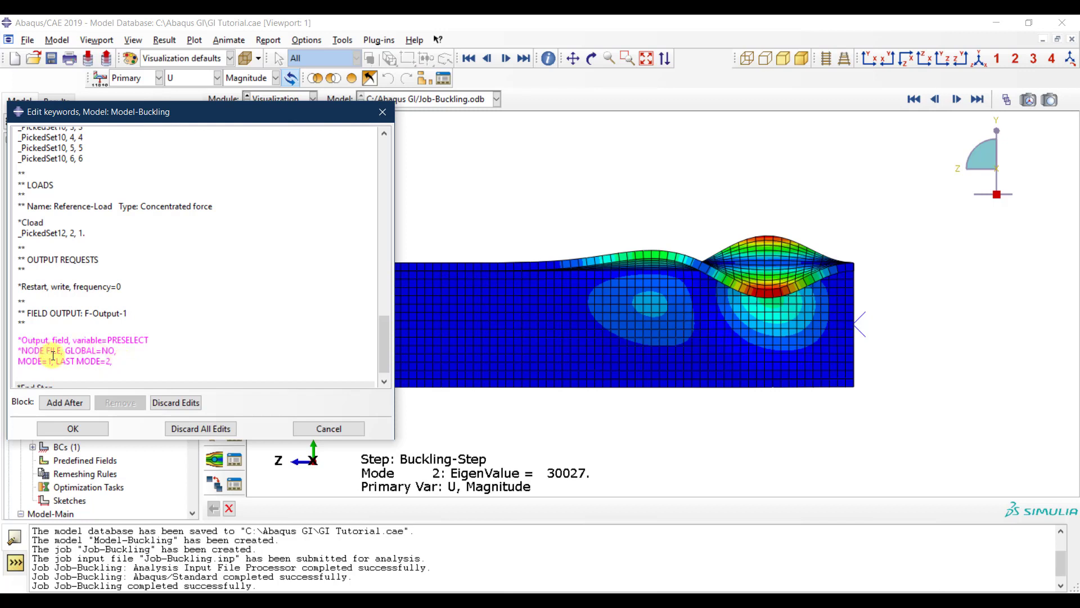
pyautogui.write('U')
pyautogui.scroll(-1, 116, 332)
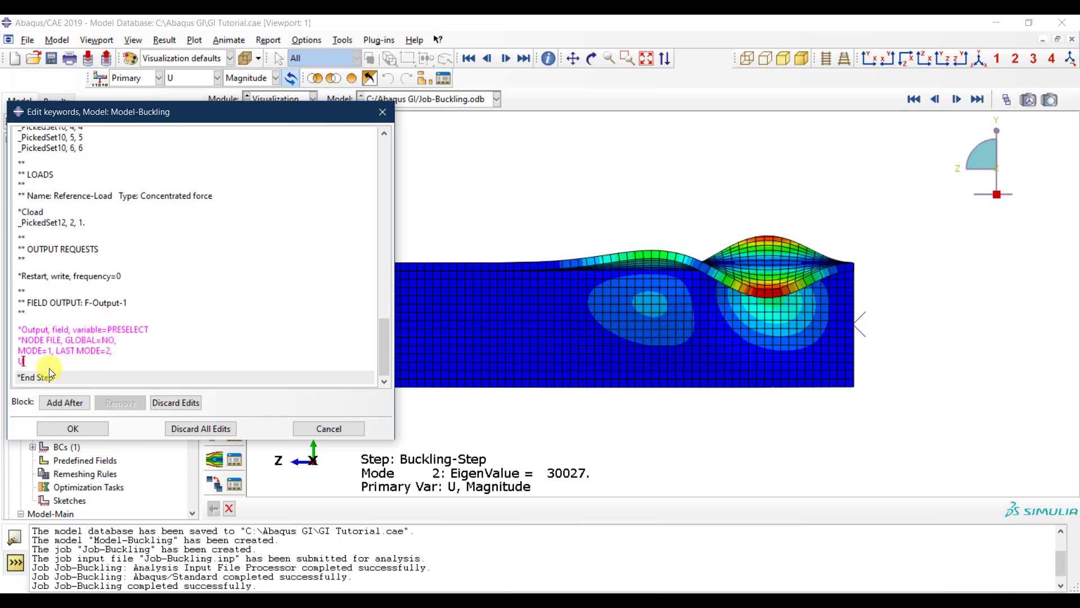
# Step: Check the added node file lines and their last mode value, and accept the keyword edits for Model-Buckling
pyautogui.moveTo(29, 362); pyautogui.dragTo(15, 343)
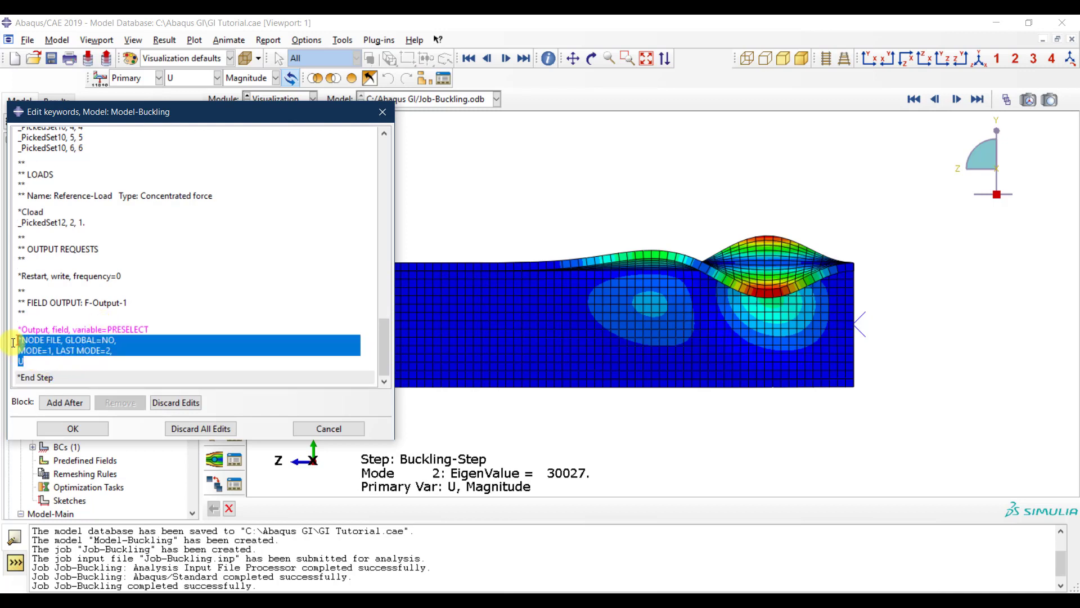
pyautogui.click(65, 365)
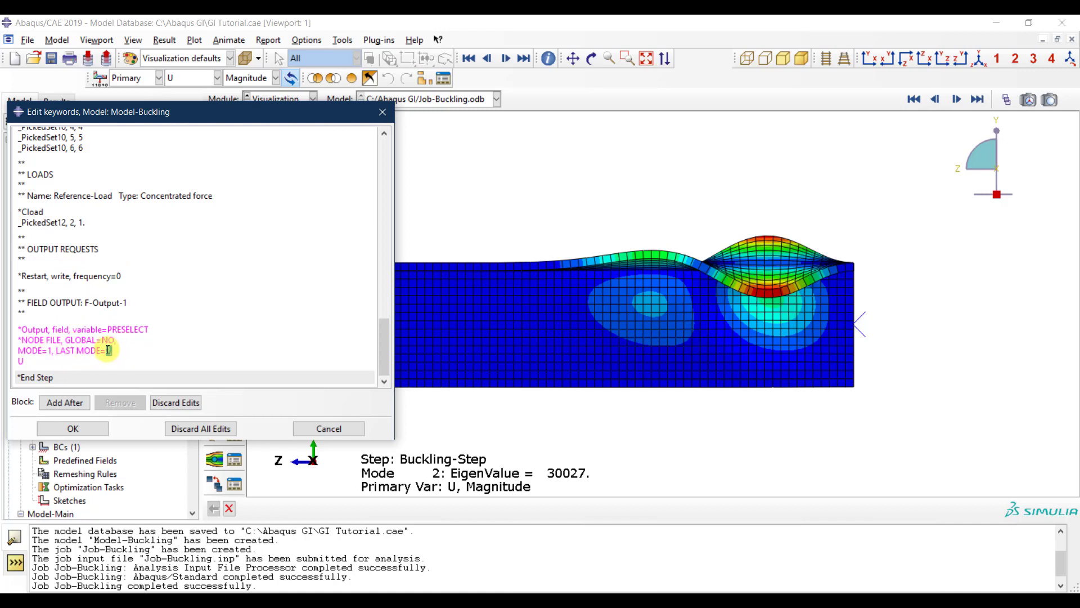
pyautogui.moveTo(108, 350); pyautogui.dragTo(113, 352)
pyautogui.press('BackSpace')
pyautogui.moveTo(106, 351); pyautogui.dragTo(113, 352)
pyautogui.press('Down')
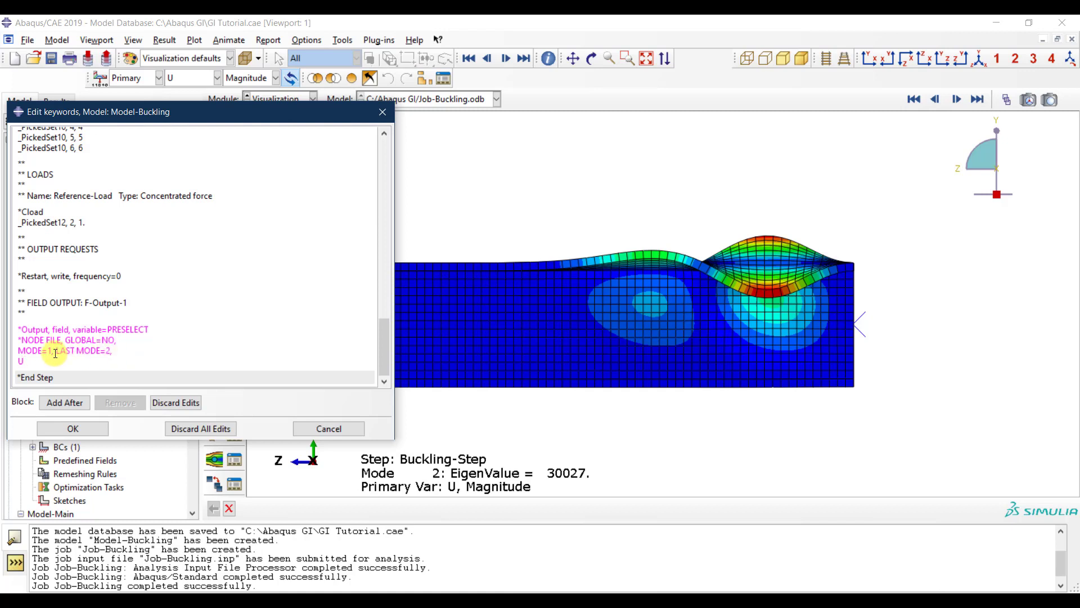
pyautogui.moveTo(111, 352); pyautogui.dragTo(104, 352)
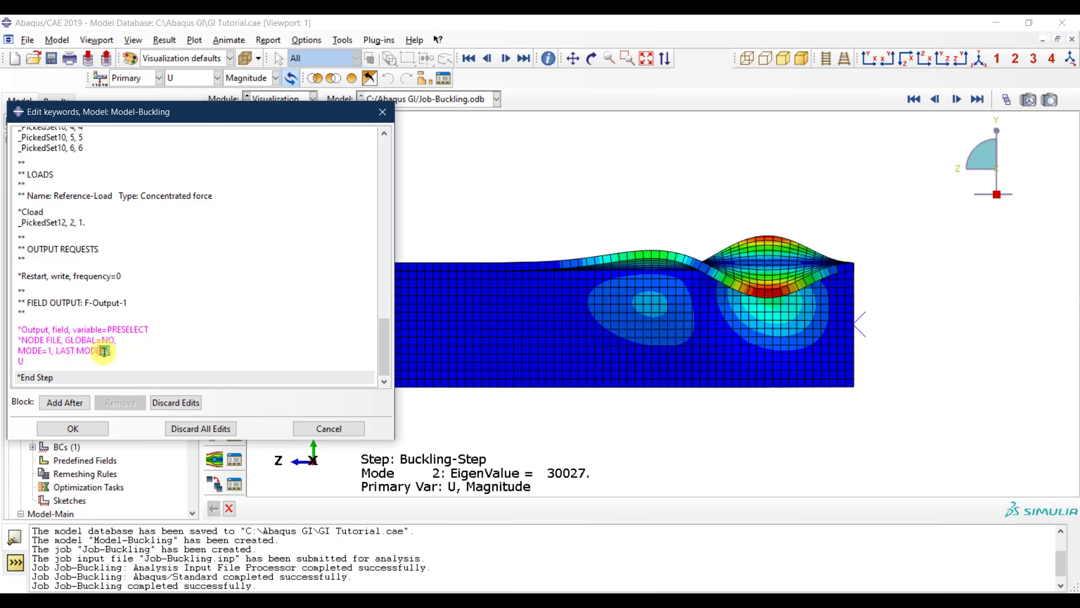
pyautogui.click(150, 353)
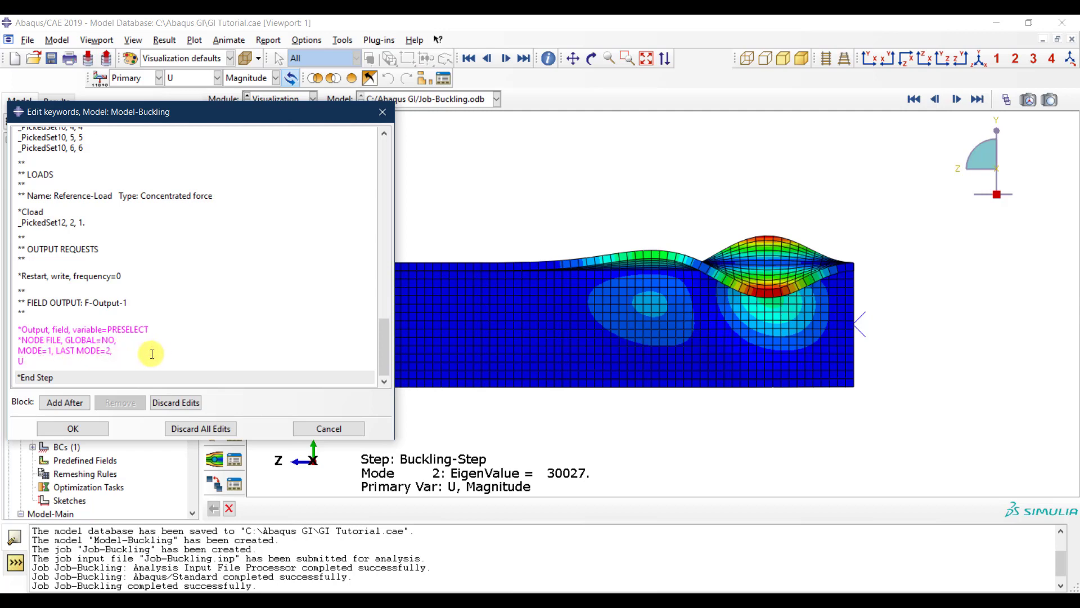
pyautogui.click(87, 427)
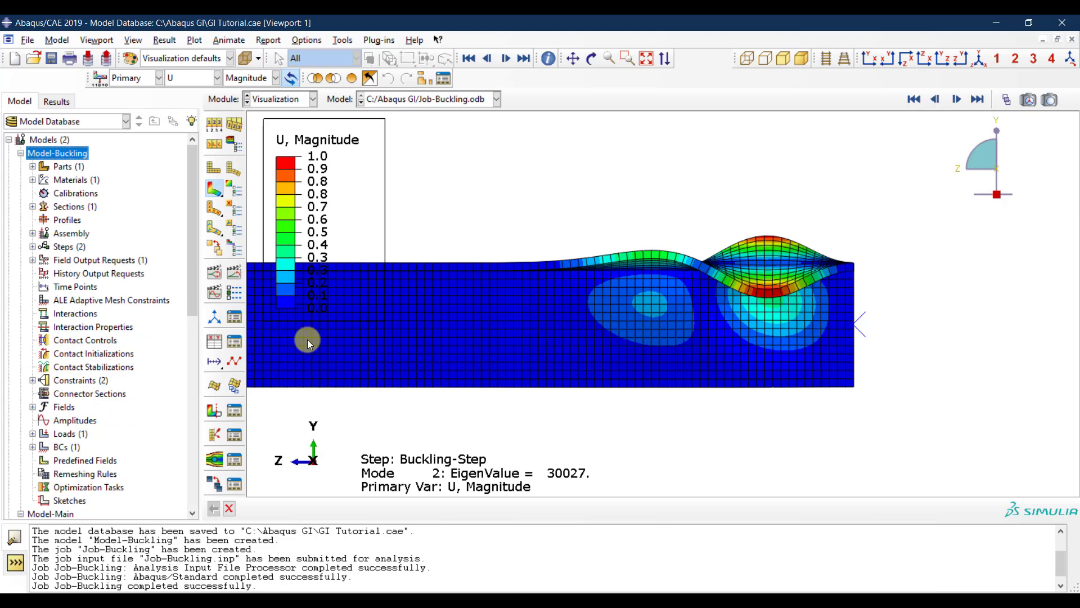
# Step: Submit Job-Buckling again with overwriting of its existing files allowed, and open the Abaqus GI folder on drive C in File Explorer
pyautogui.click(293, 100)
pyautogui.click(285, 221)
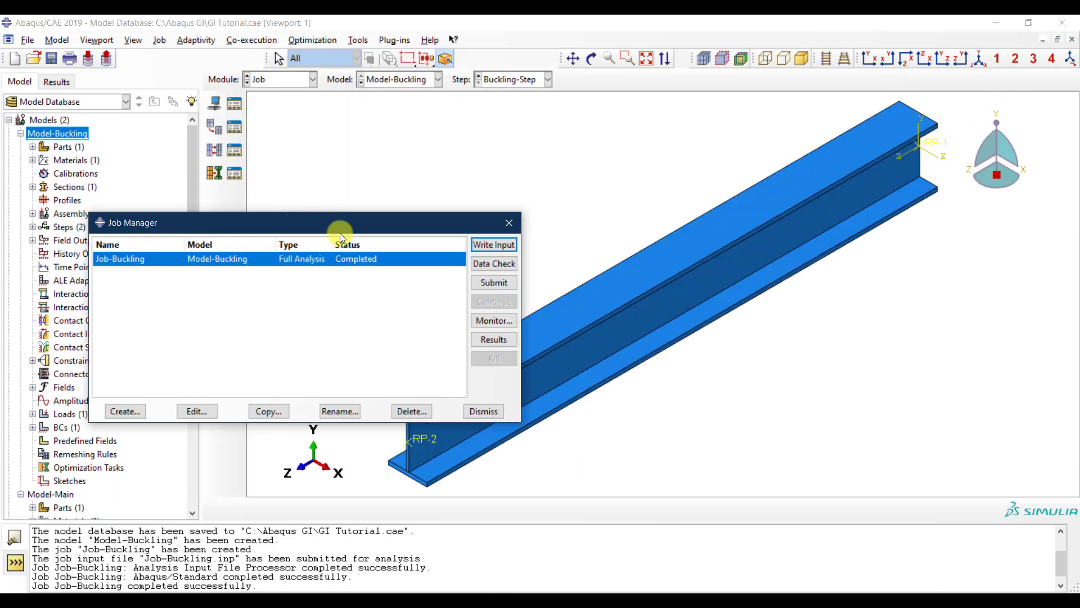
pyautogui.click(492, 283)
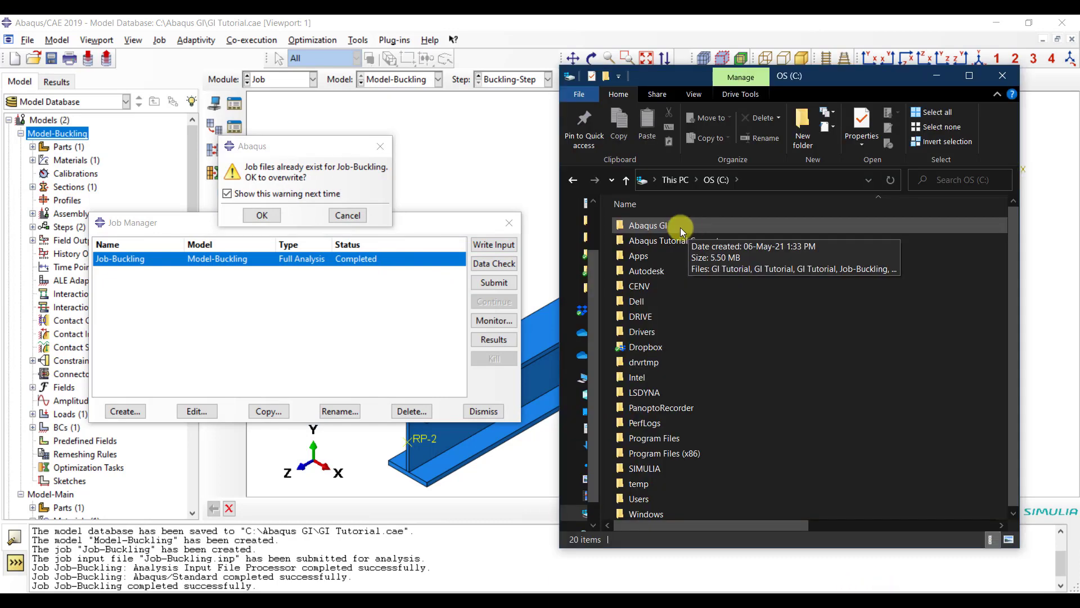
pyautogui.click(677, 228)
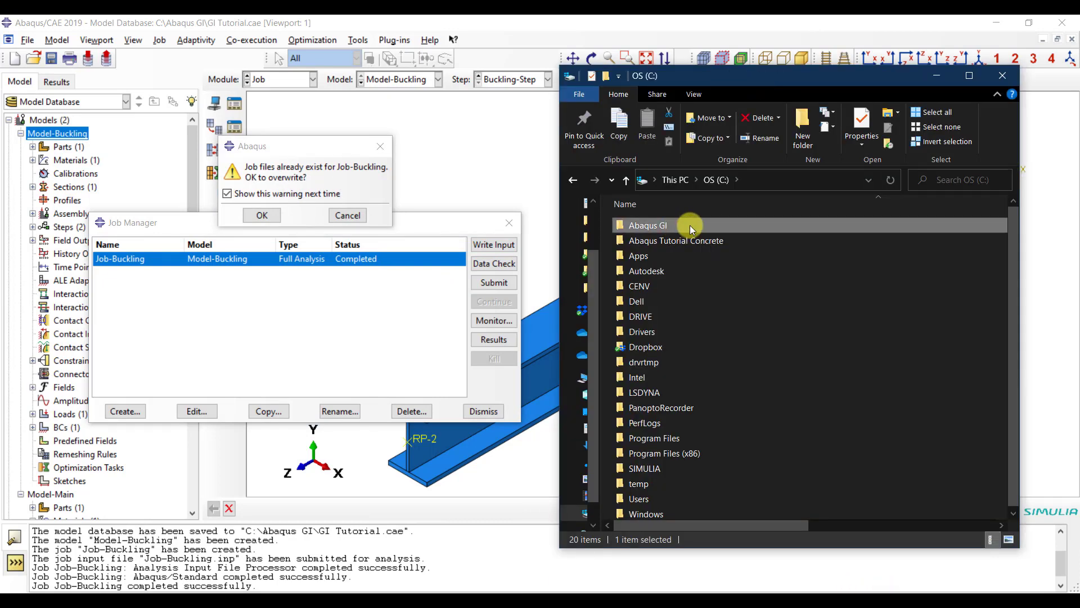
pyautogui.doubleClick(690, 225)
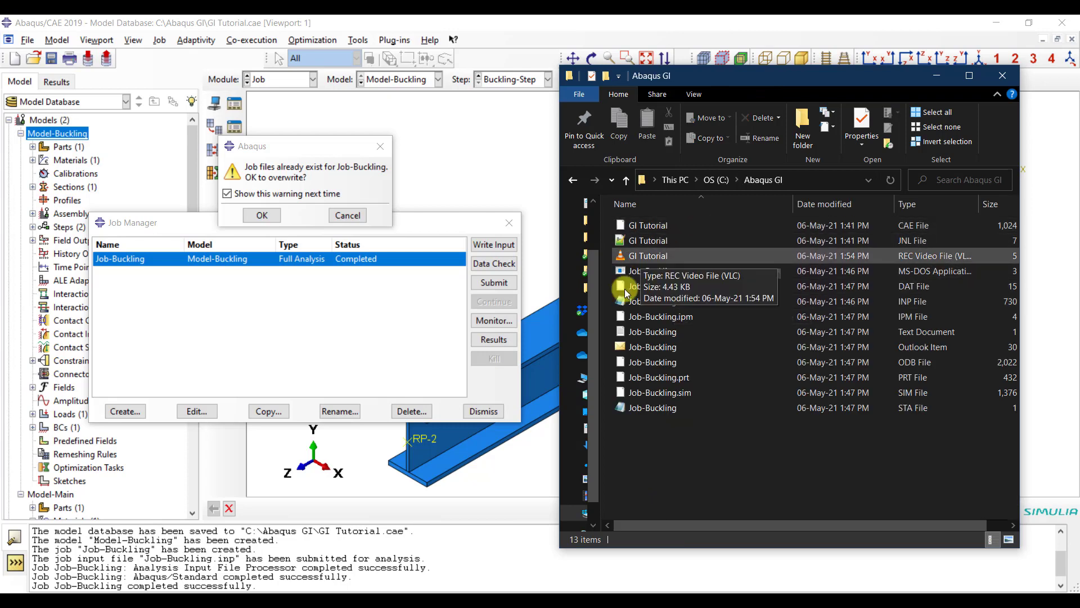
pyautogui.moveTo(717, 448); pyautogui.dragTo(630, 243)
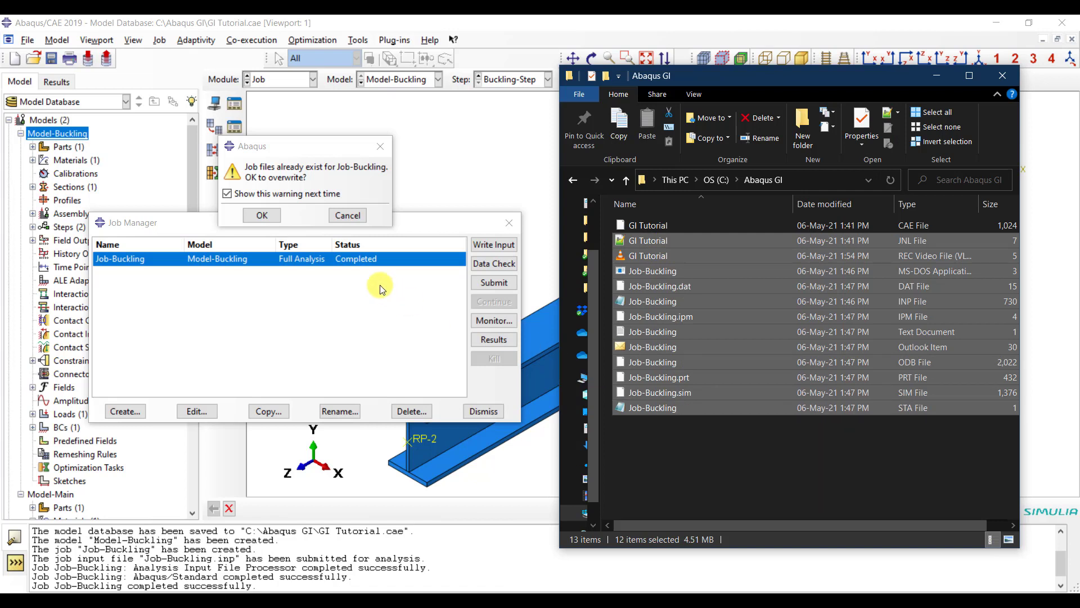
pyautogui.click(272, 215)
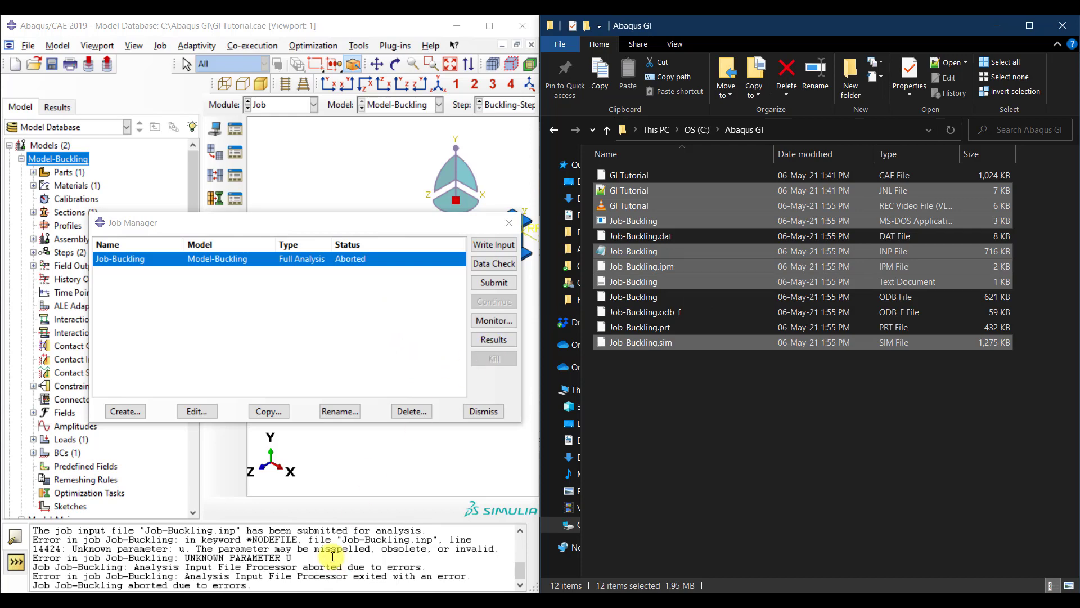
# Step: Remove the comma after LAST MODE=2 in the node file keyword lines of Model-Buckling and accept the edit
pyautogui.click(286, 558)
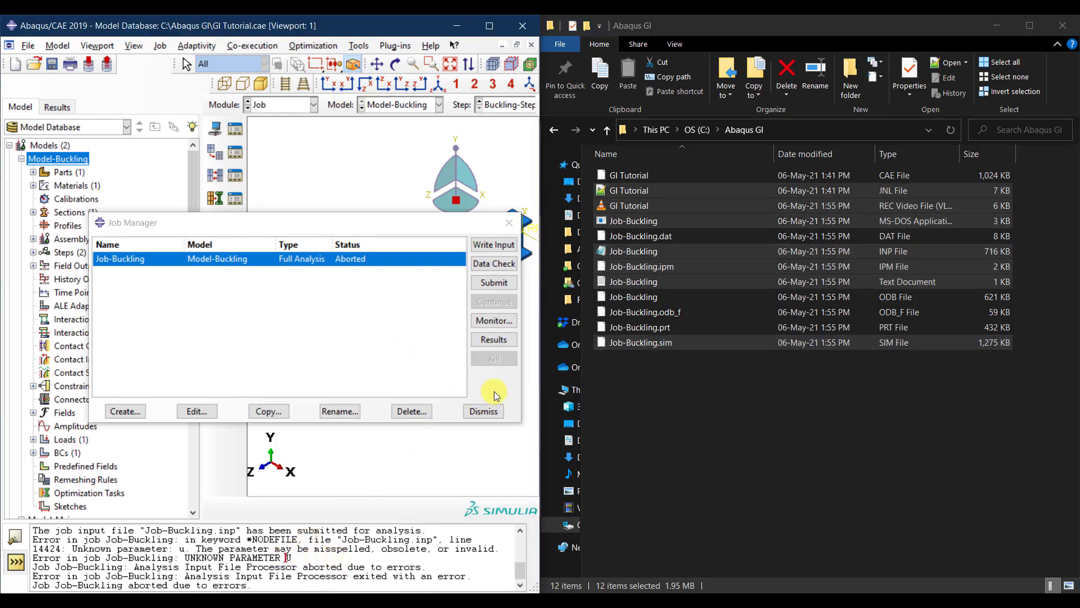
pyautogui.click(488, 411)
pyautogui.rightClick(66, 161)
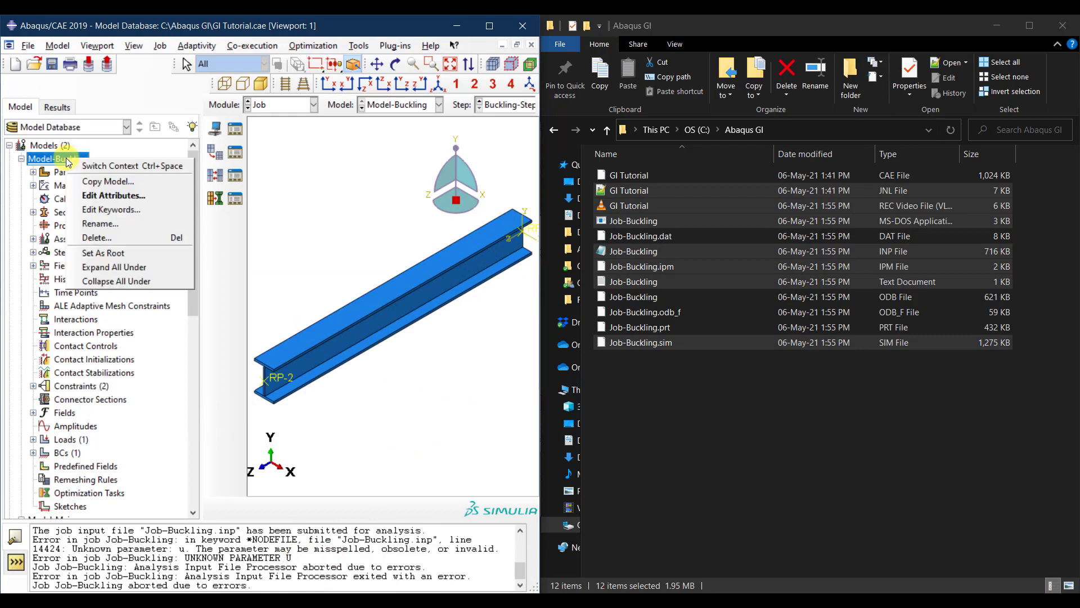
pyautogui.click(112, 209)
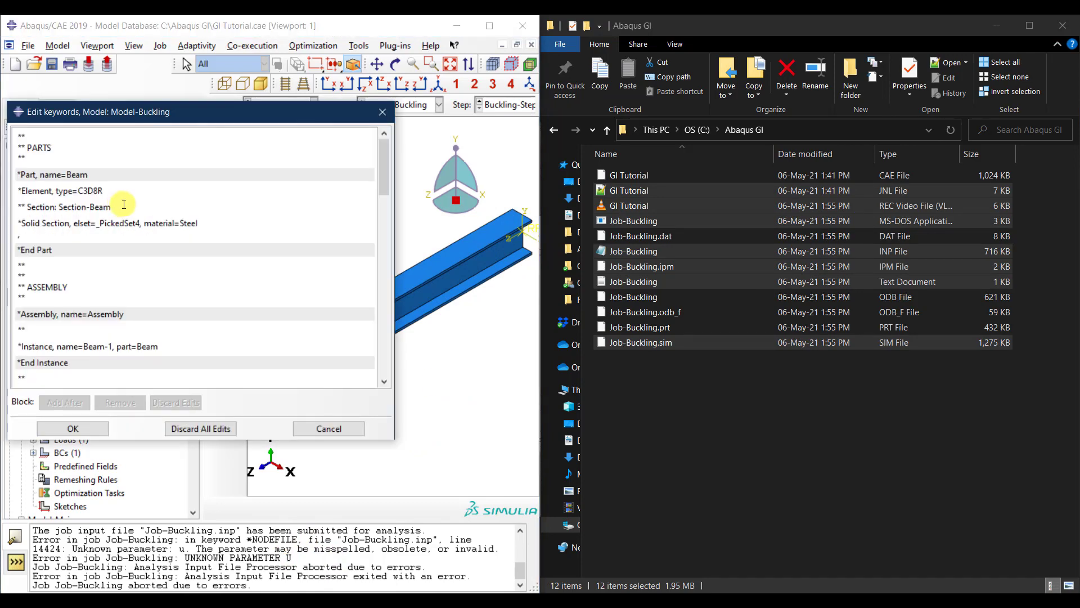
pyautogui.scroll(-10, 193, 287)
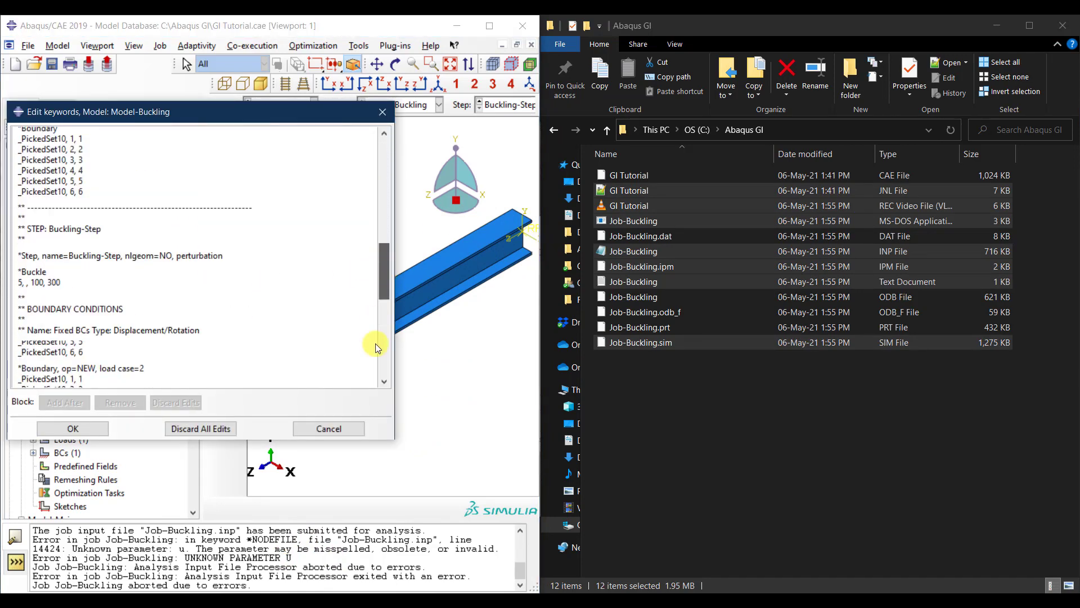
pyautogui.scroll(-5, 376, 360)
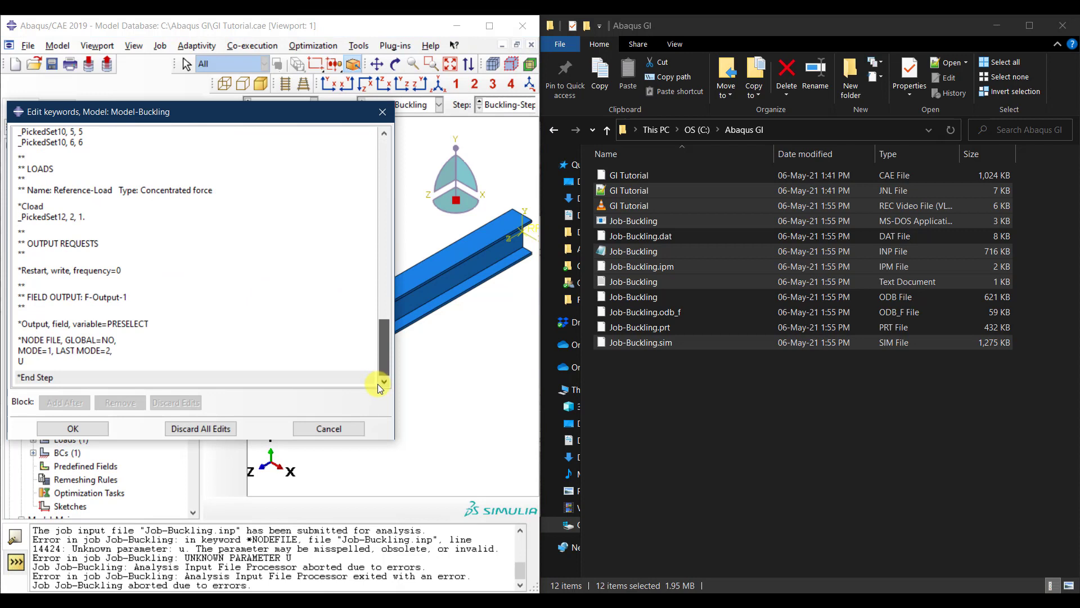
pyautogui.click(118, 354)
pyautogui.press('BackSpace')
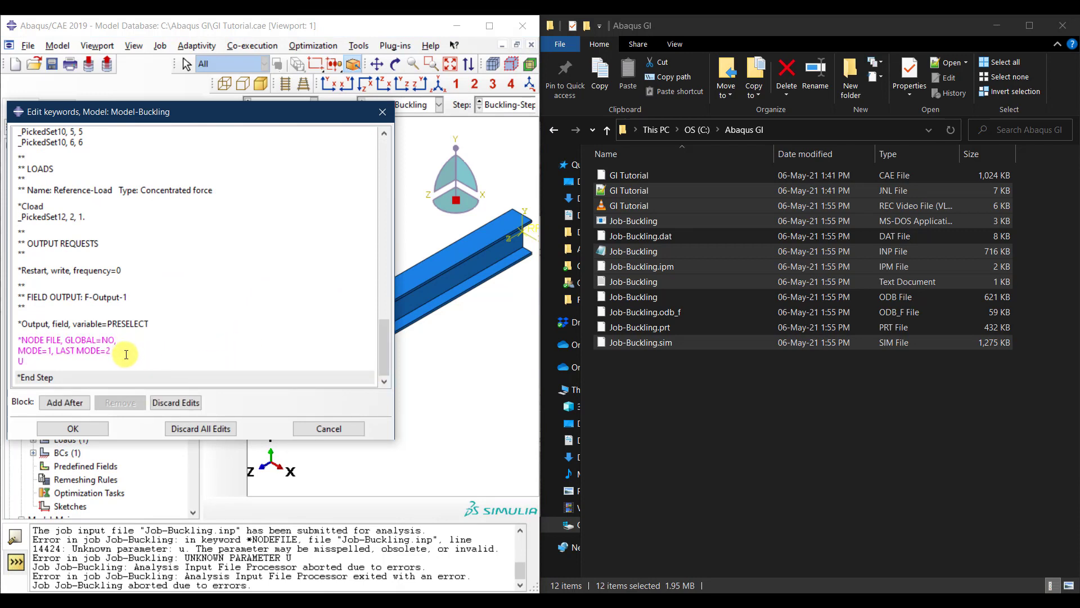
pyautogui.press('BackSpace')
pyautogui.write('2')
pyautogui.click(72, 428)
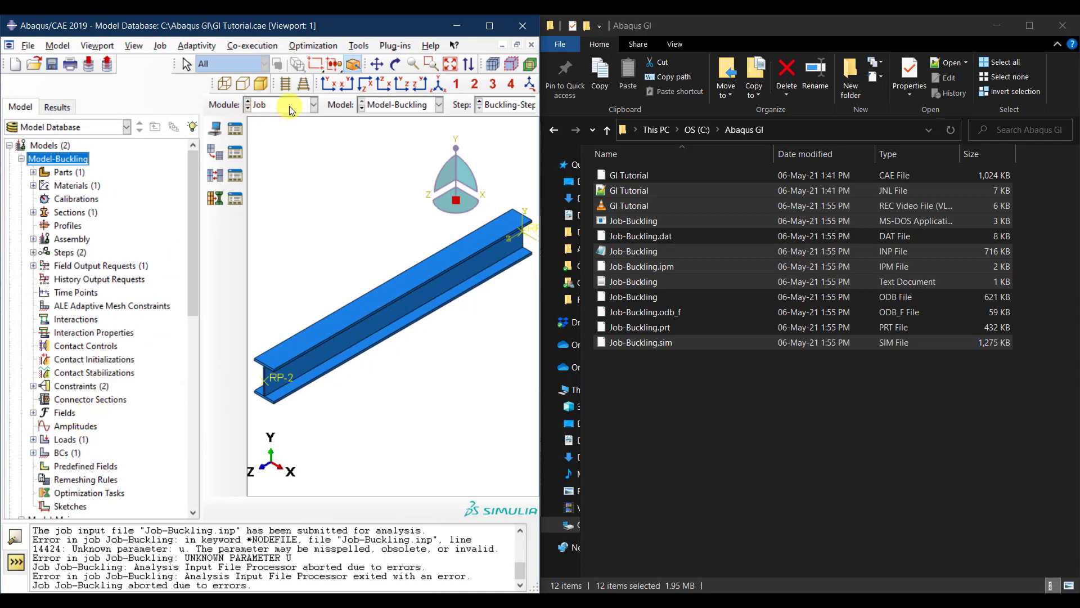
# Step: Resubmit Job-Buckling, overwriting the existing job files, and check the Abaqus GI folder for Job-Buckling.fil
pyautogui.click(237, 127)
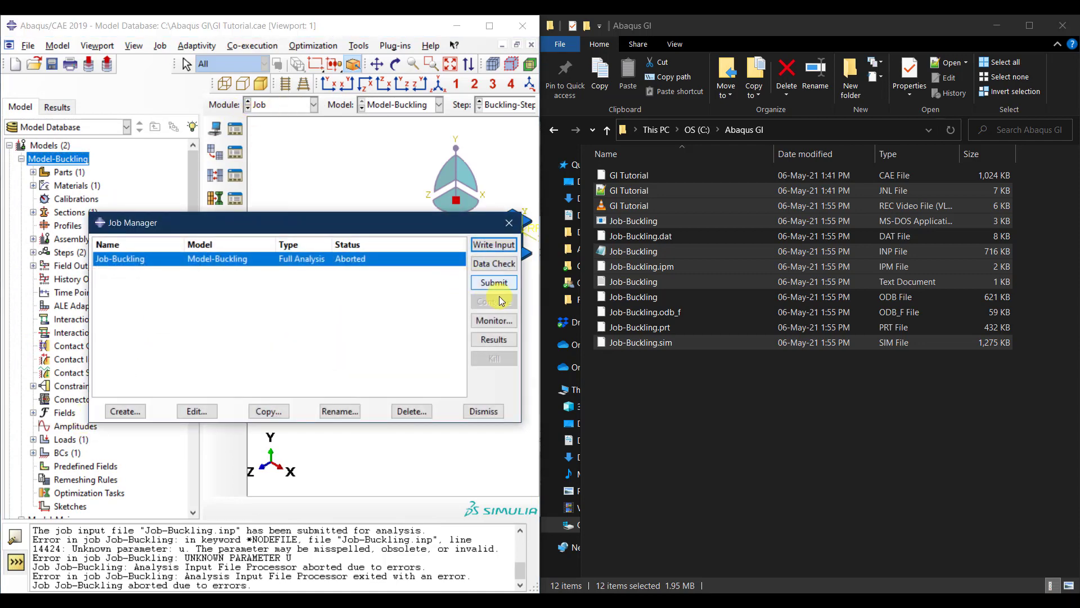
pyautogui.click(495, 285)
pyautogui.click(264, 214)
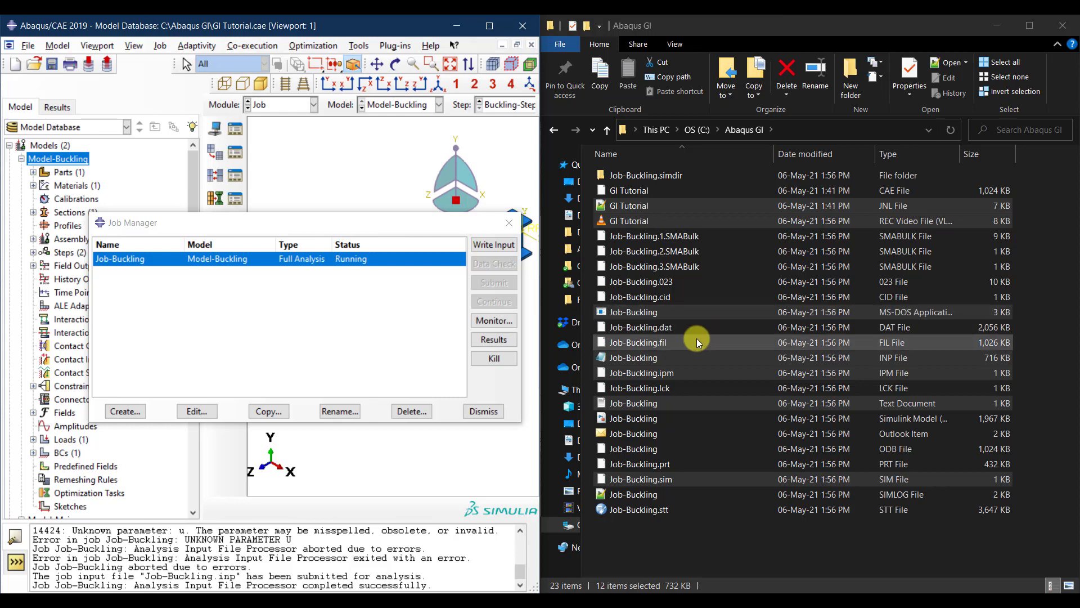
pyautogui.click(667, 343)
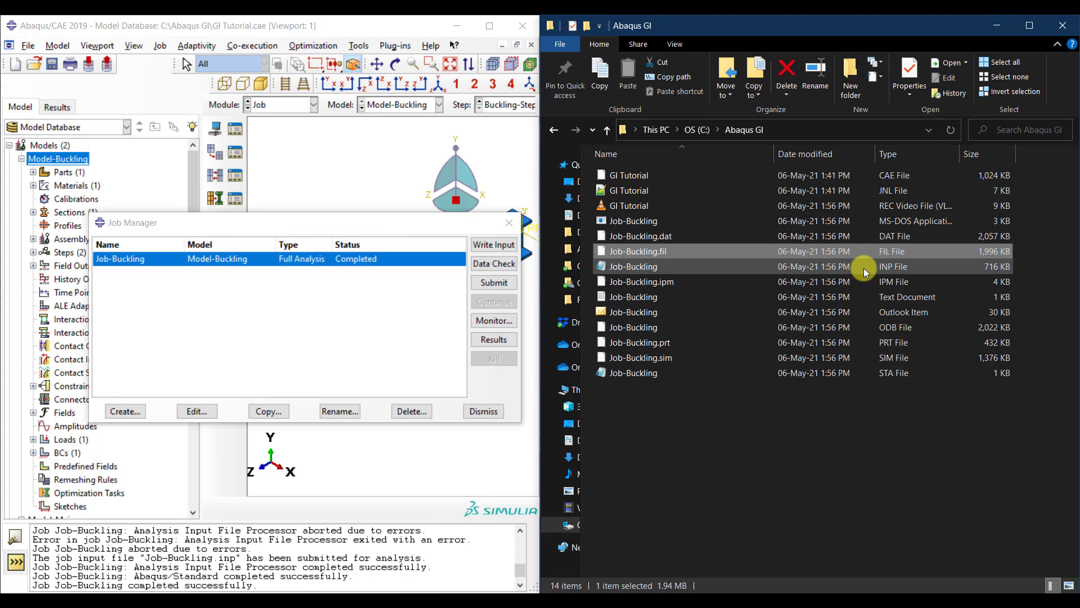
pyautogui.click(490, 26)
pyautogui.click(479, 410)
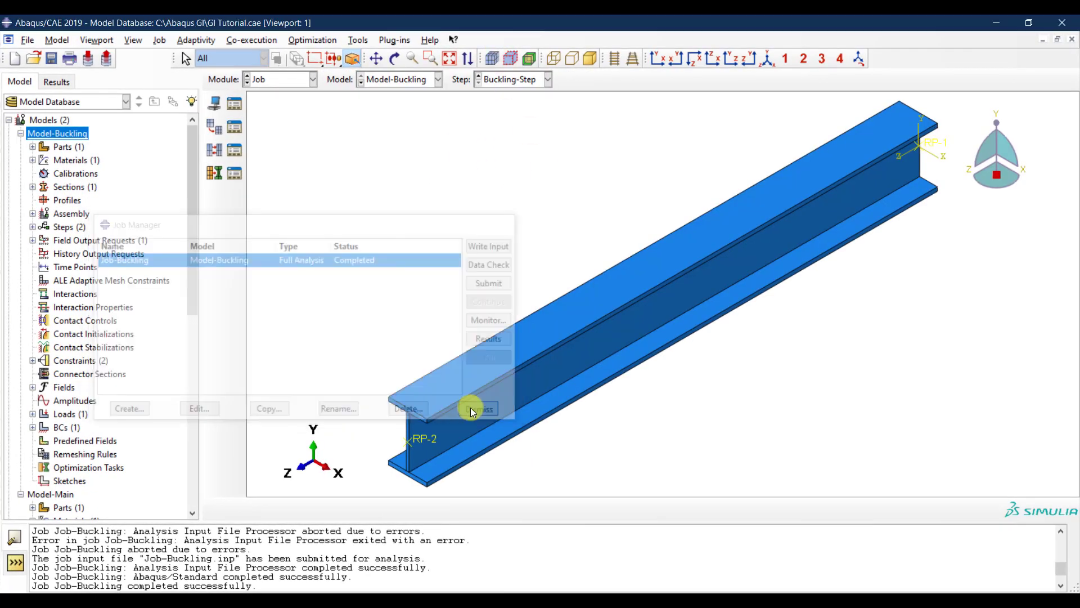
# Step: Collapse Model-Buckling in the model tree, make Model-Main the current model, and switch to the Interaction module
pyautogui.click(20, 134)
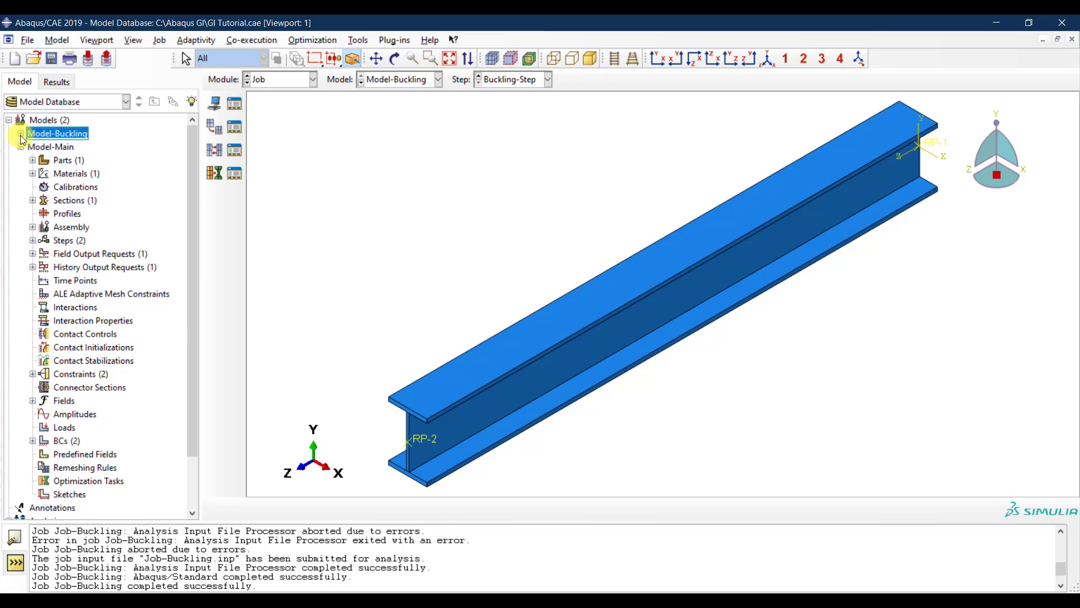
pyautogui.doubleClick(57, 148)
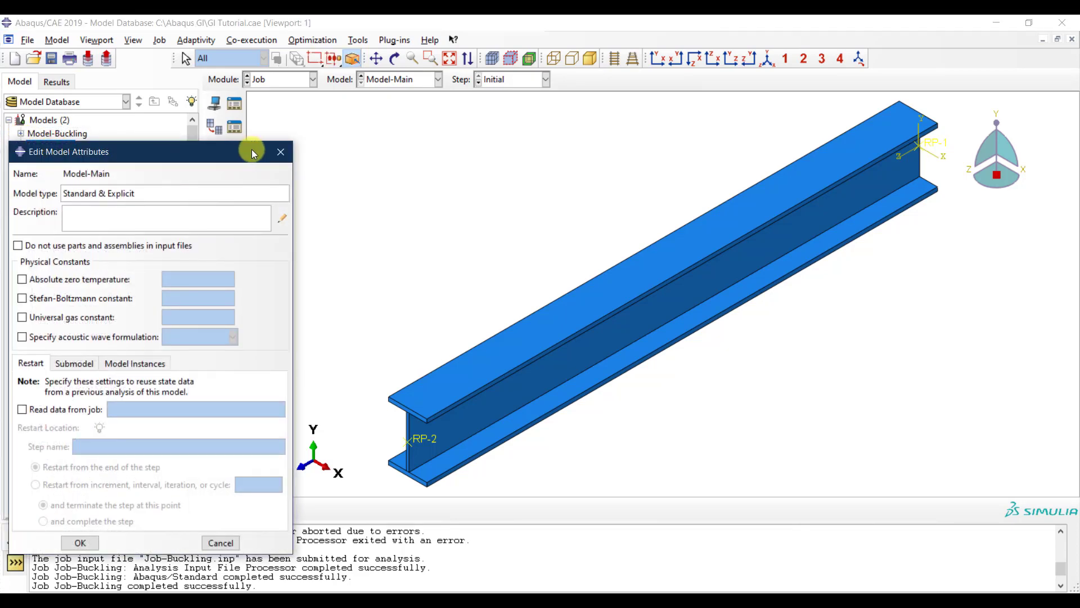
pyautogui.click(281, 151)
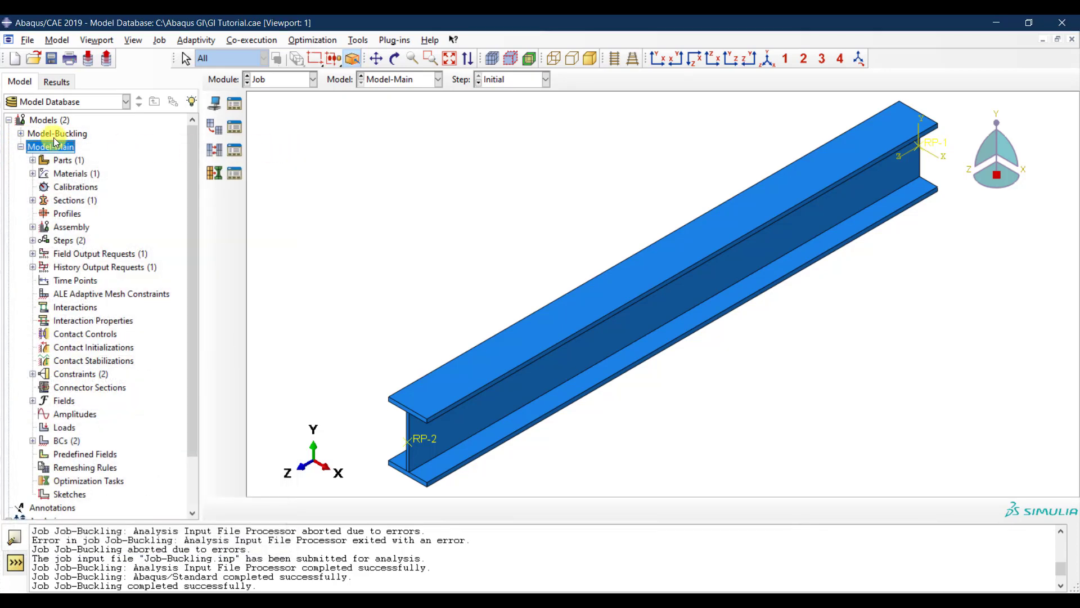
pyautogui.click(408, 81)
pyautogui.click(407, 79)
pyautogui.click(280, 85)
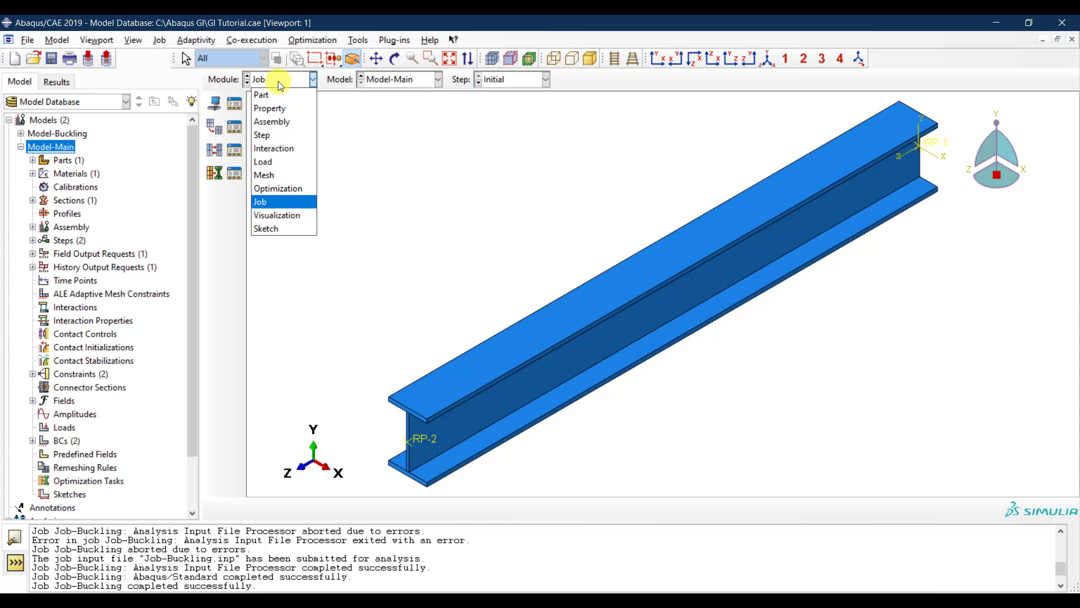
pyautogui.click(281, 84)
pyautogui.click(290, 82)
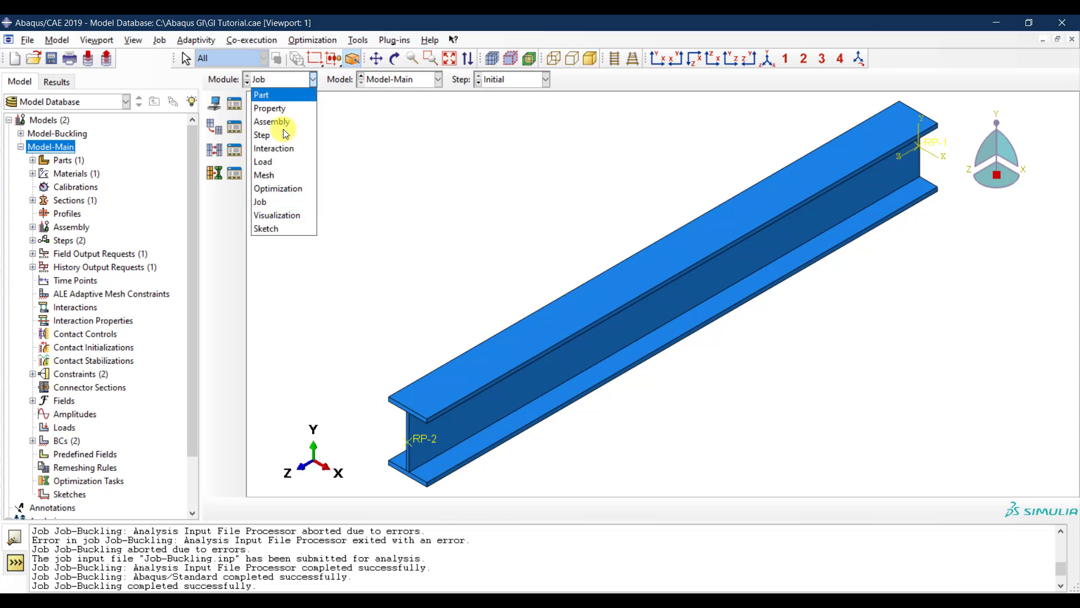
pyautogui.click(283, 145)
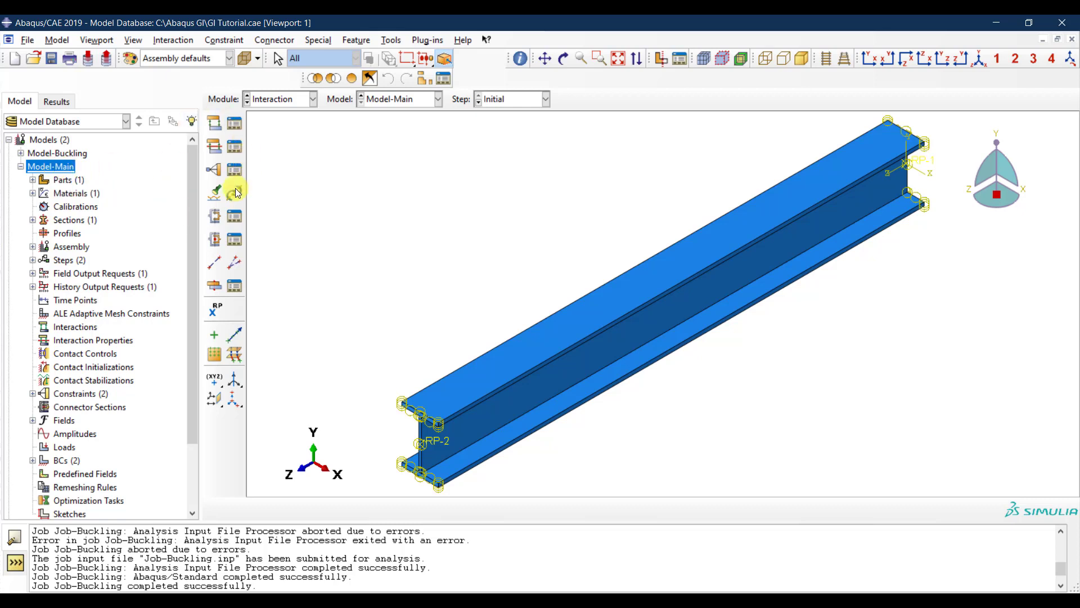
# Step: Open the keywords of Model-Main for editing and locate the Loading-Step block
pyautogui.rightClick(60, 168)
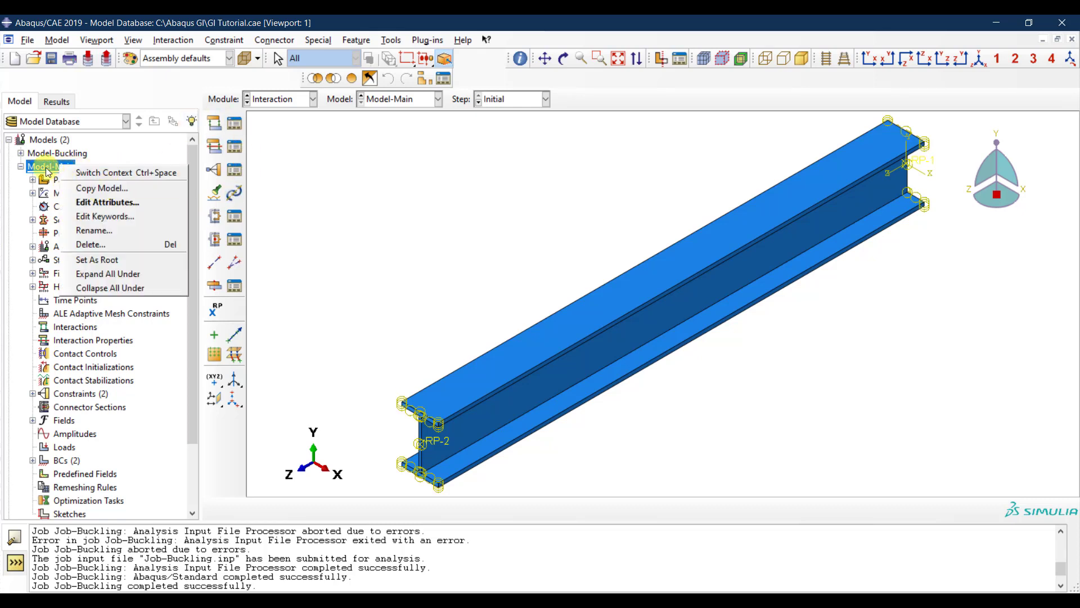
pyautogui.click(66, 173)
pyautogui.click(66, 169)
pyautogui.rightClick(66, 169)
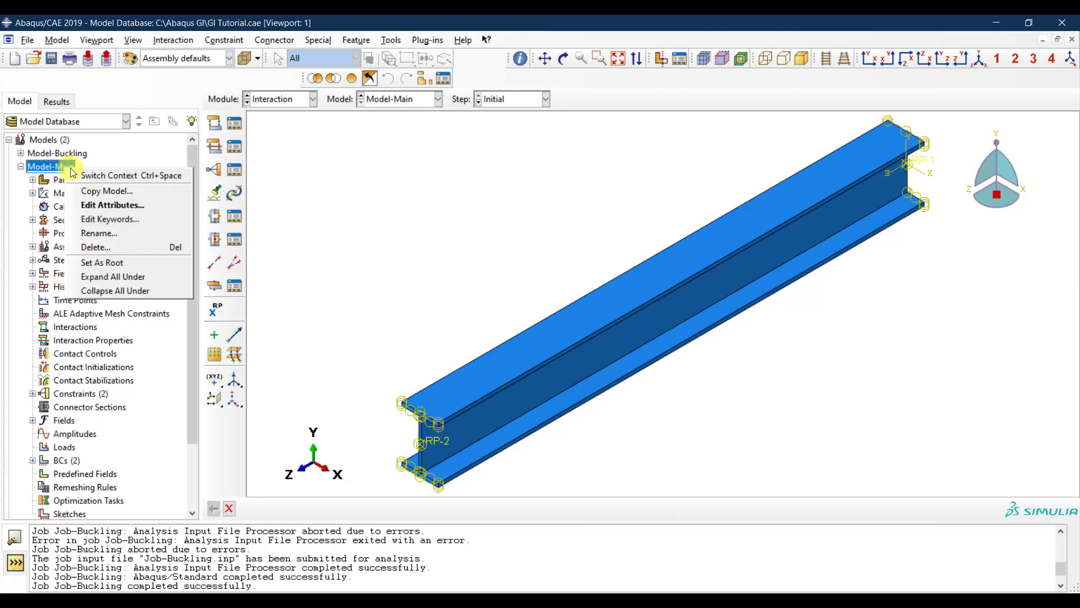
pyautogui.click(128, 222)
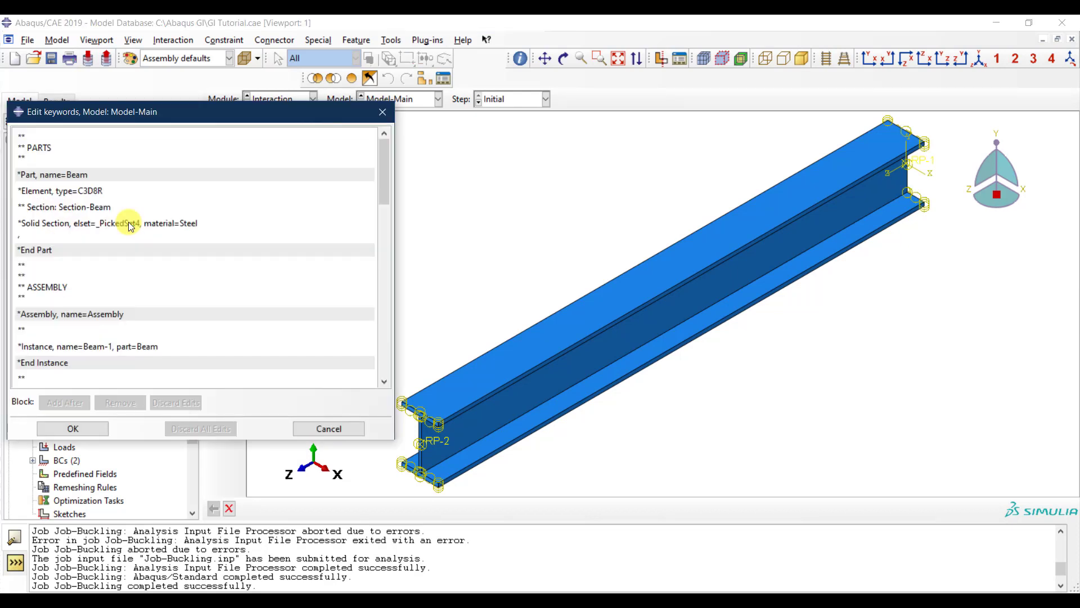
pyautogui.scroll(-2, 326, 206)
pyautogui.scroll(-10, 325, 206)
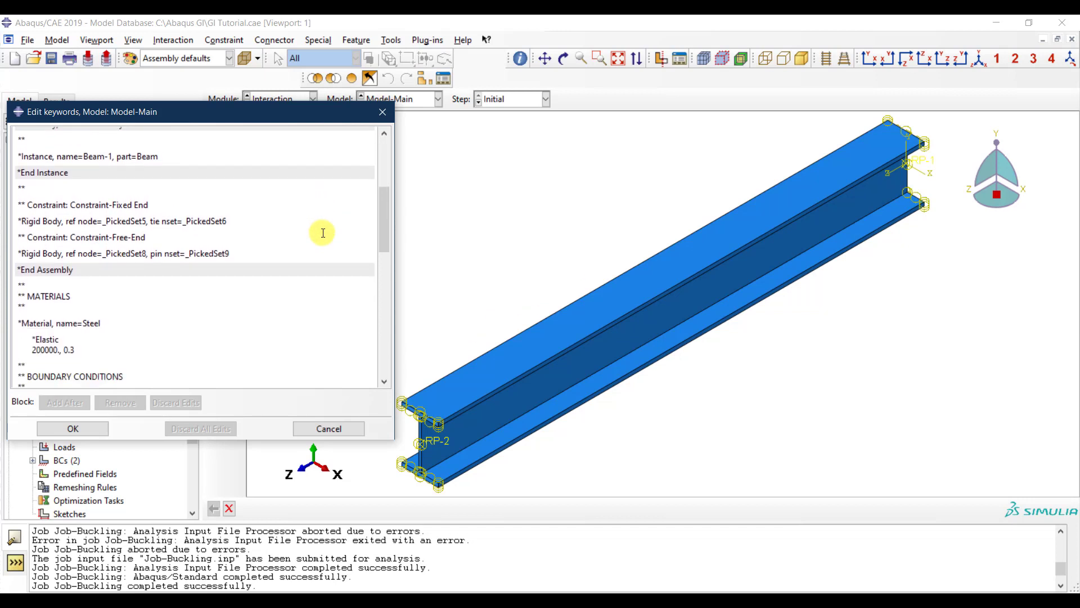
pyautogui.scroll(-3, 324, 246)
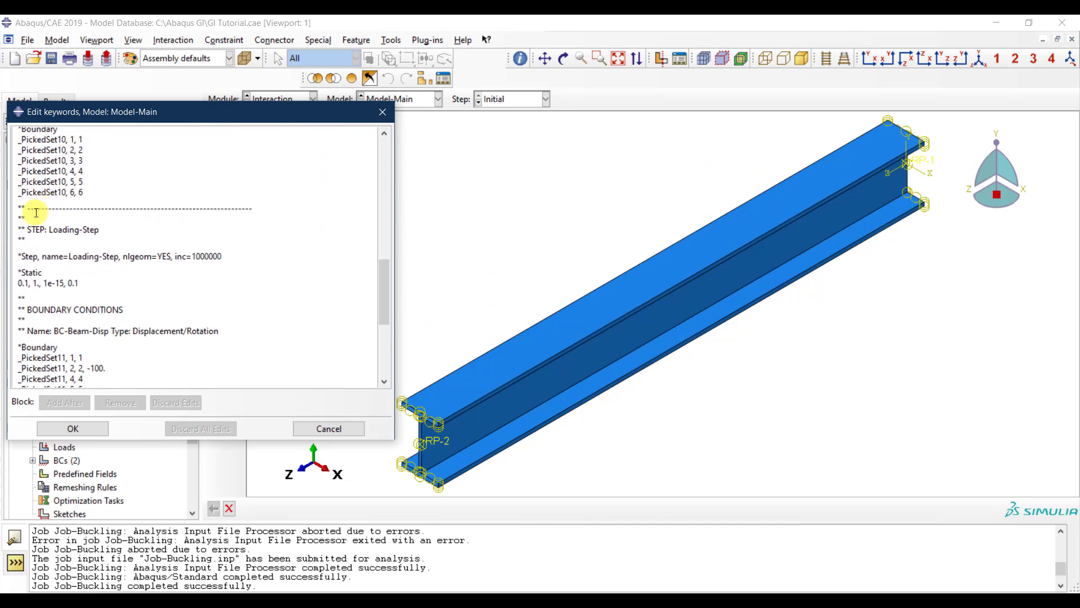
# Step: Below the divider line above "STEP: Loading-Step", add the line "*Imperfection," followed by the line "file=Job-Buckling, step=1"
pyautogui.doubleClick(33, 229)
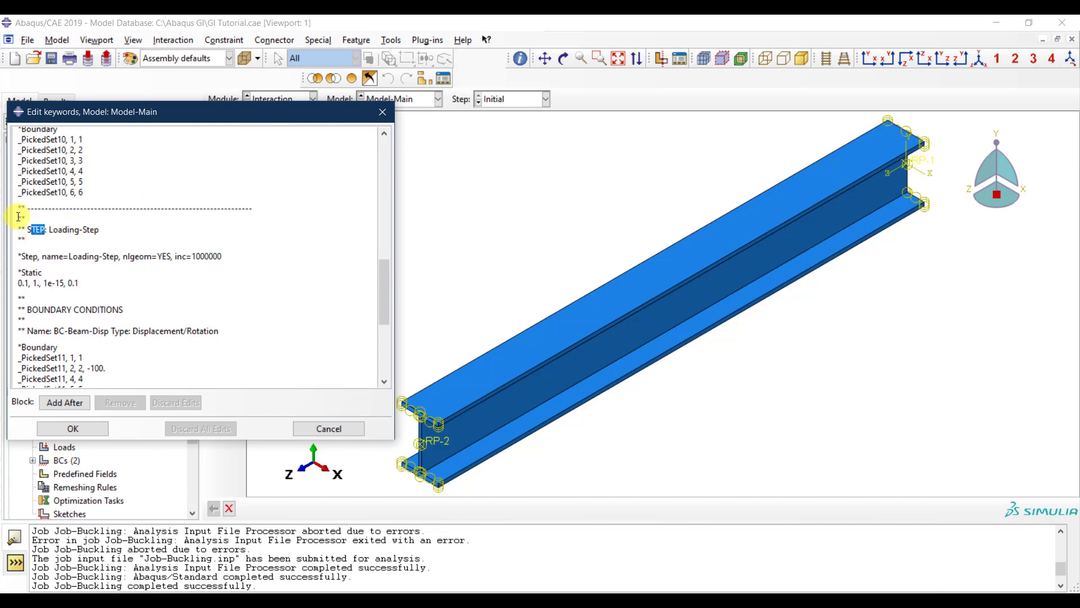
pyautogui.click(27, 218)
pyautogui.press('Return')
pyautogui.press('Return')
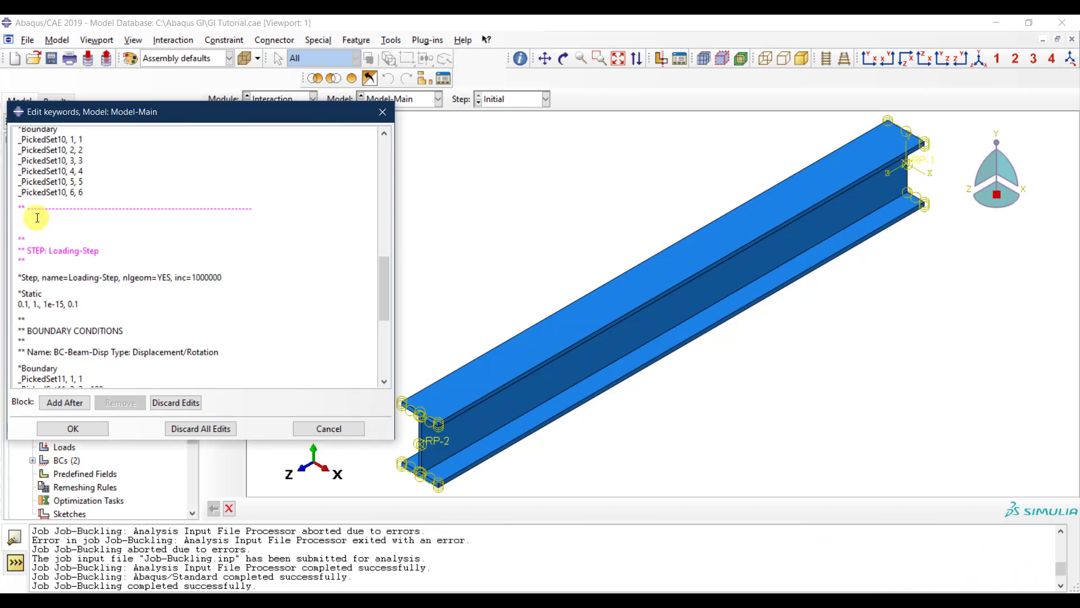
pyautogui.write('*Imperfection,')
pyautogui.press('Return')
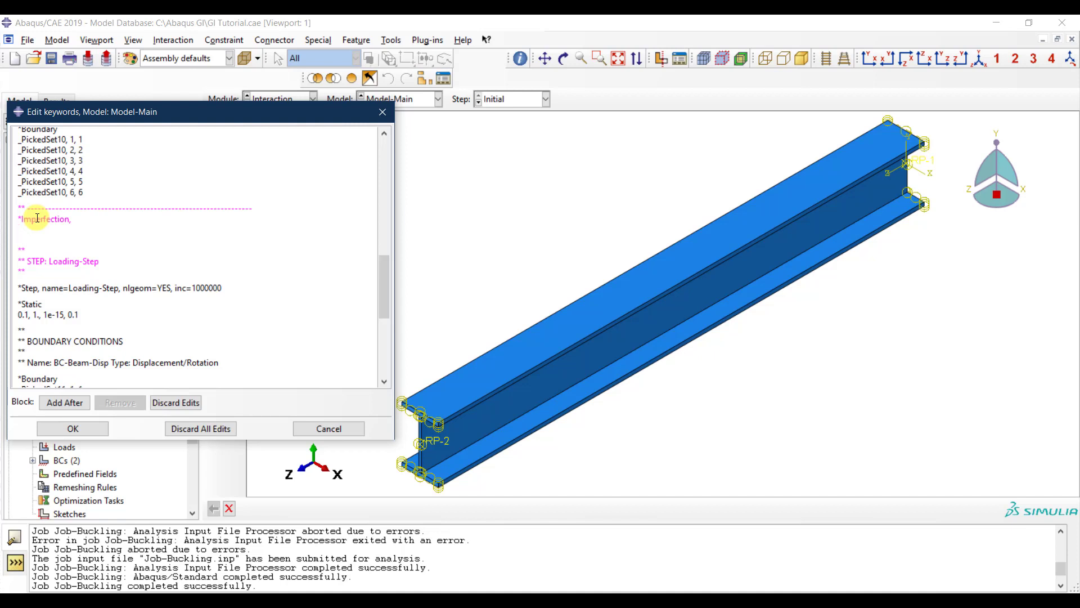
pyautogui.write('file=Job-Buckling,')
pyautogui.write('step=1')
# Step: Below the "file=Job-Buckling, step=1" line, add the imperfection data lines "1, 1.5" and "2, -1.5"
pyautogui.doubleClick(110, 229)
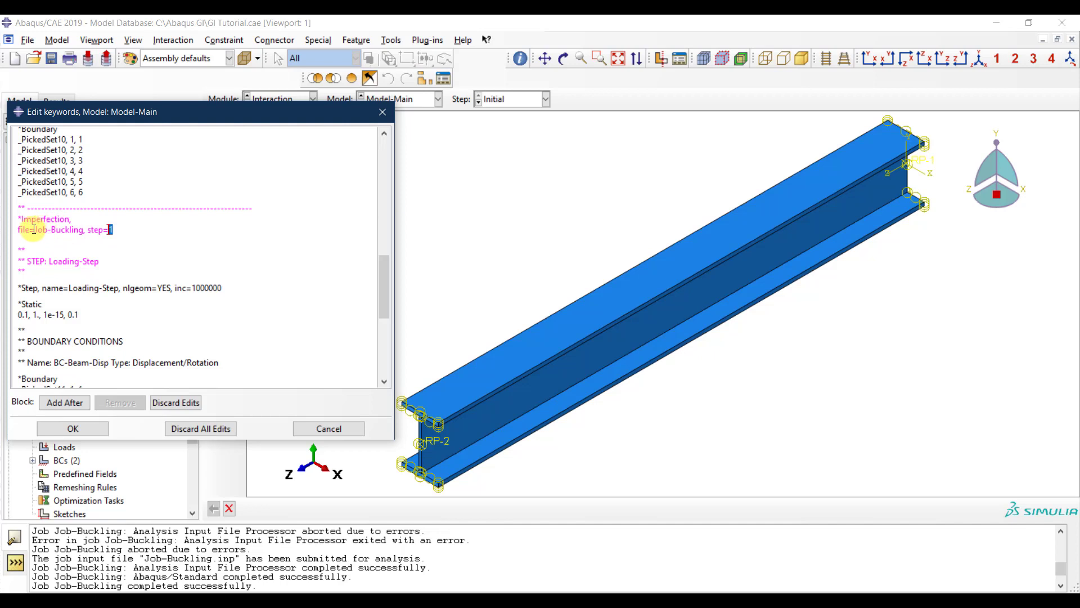
pyautogui.moveTo(35, 230); pyautogui.dragTo(84, 229)
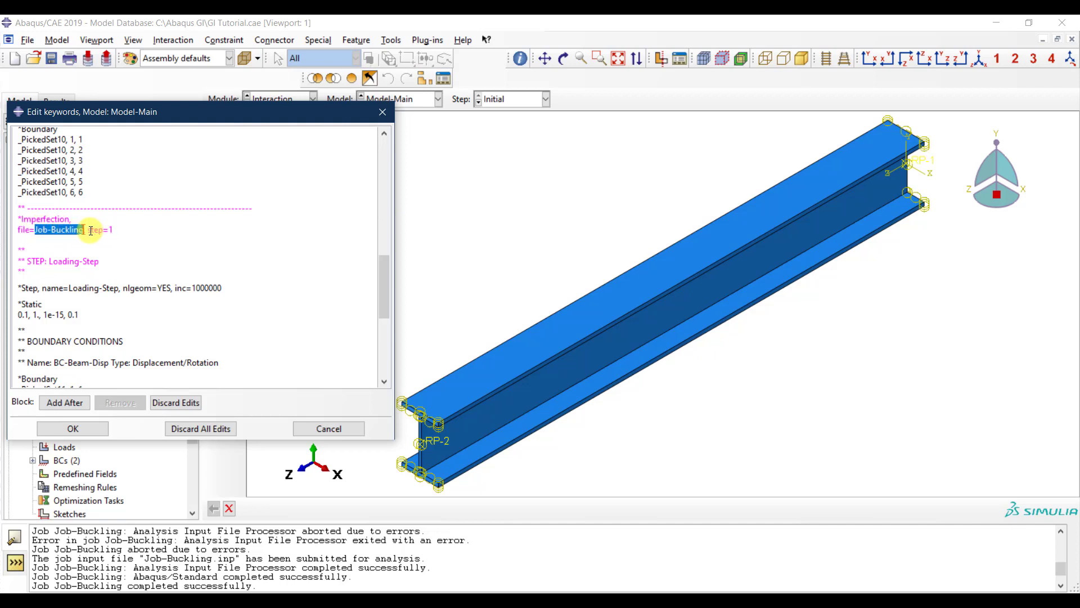
pyautogui.moveTo(89, 230); pyautogui.dragTo(117, 230)
pyautogui.click(118, 231)
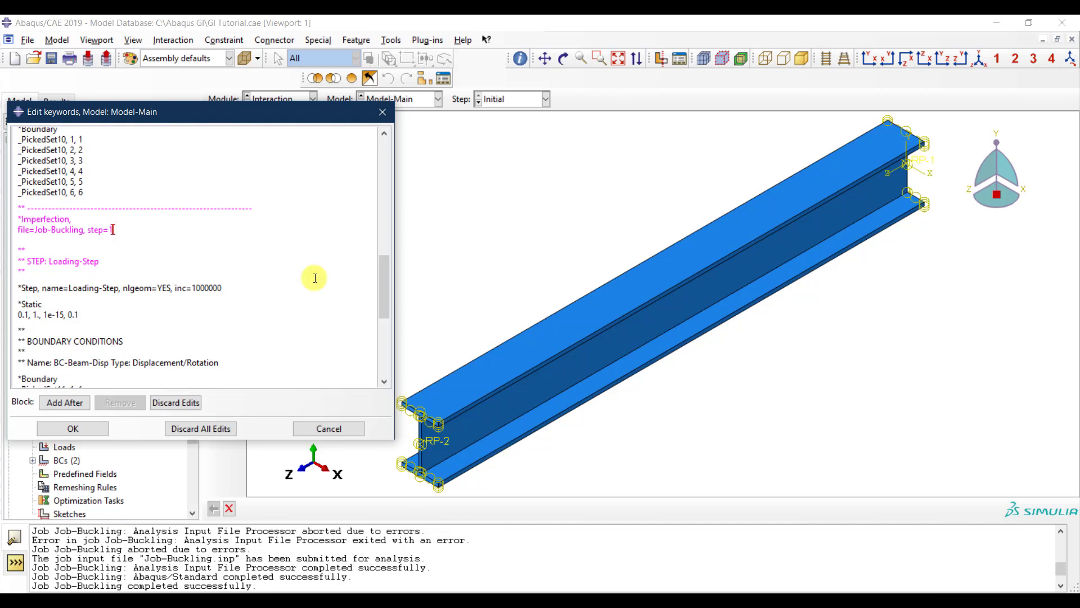
pyautogui.press('Return')
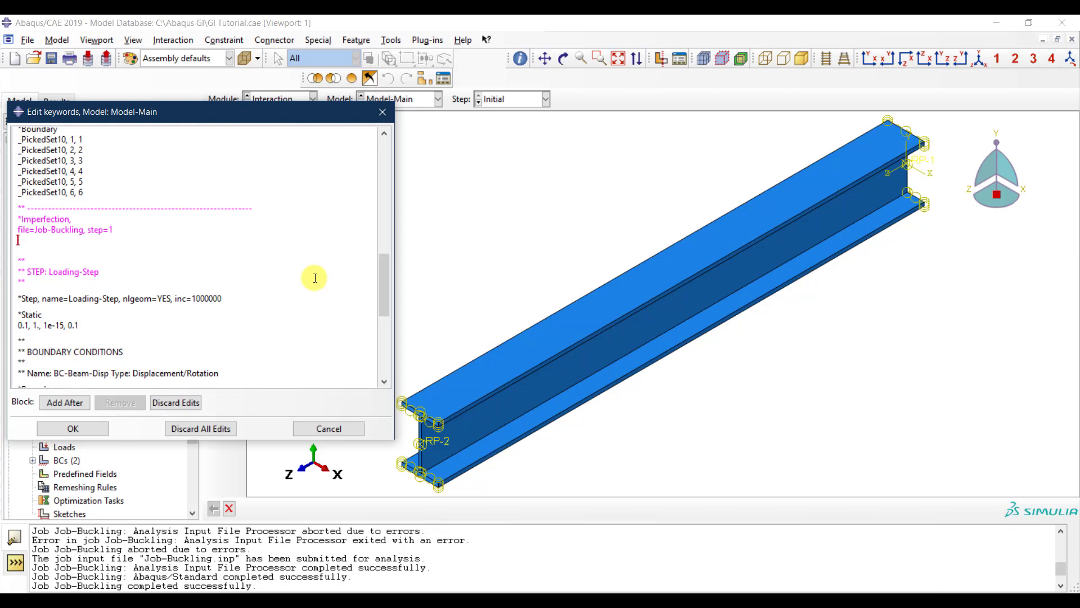
pyautogui.write('1, 1.5')
pyautogui.press('Return')
pyautogui.write('2')
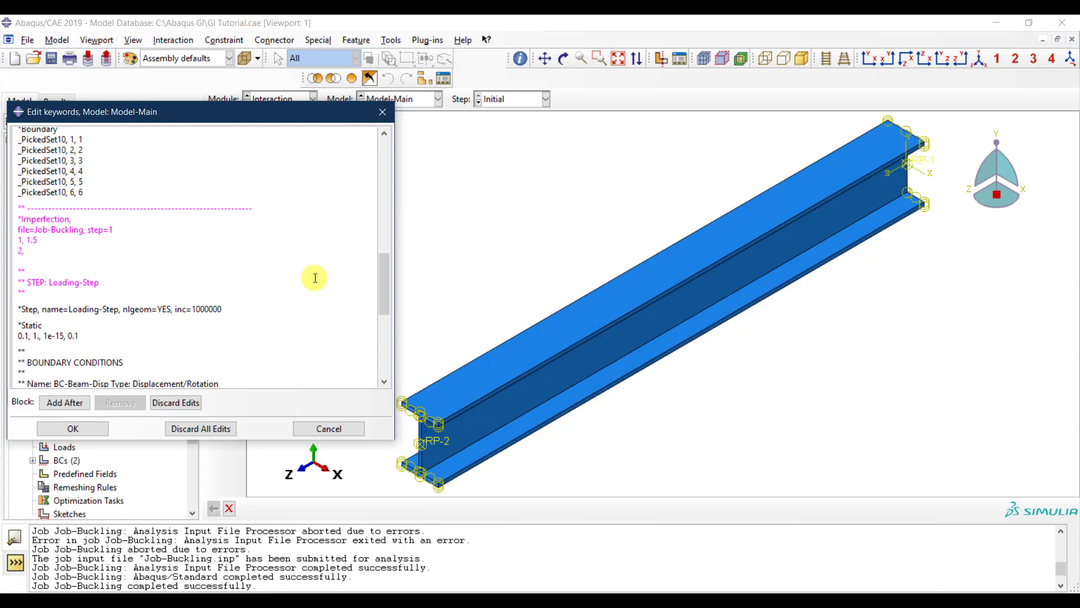
pyautogui.write(', -1.5')
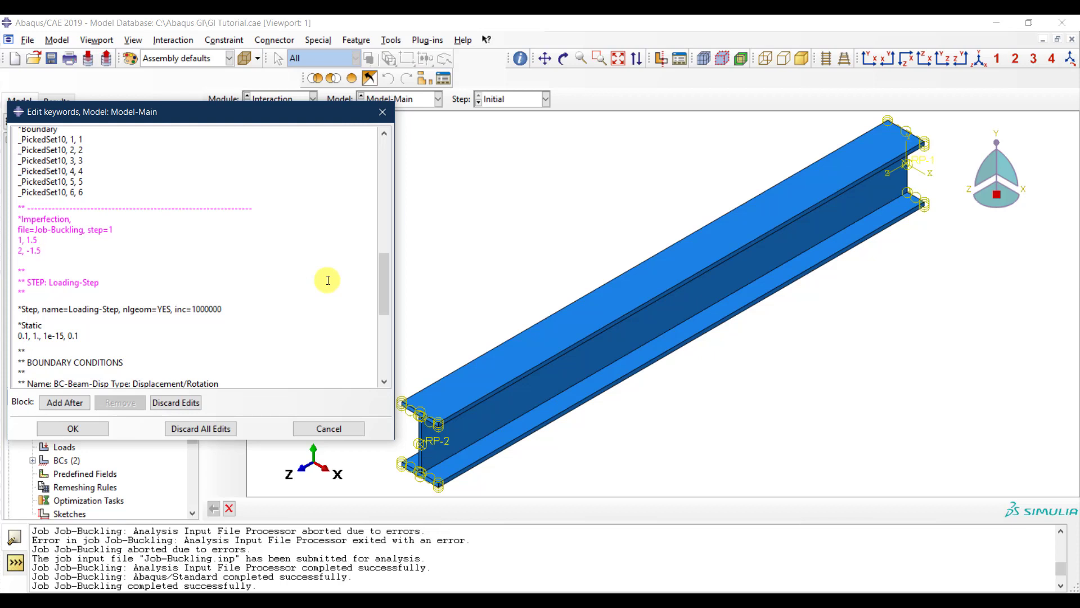
# Step: Remove the blank lines between the imperfection data and the "STEP: Loading-Step" comment block
pyautogui.press('Down')
pyautogui.press('Right')
pyautogui.press('Right')
pyautogui.hotkey('shift', 'Right')
pyautogui.press('Right')
pyautogui.press('Delete')
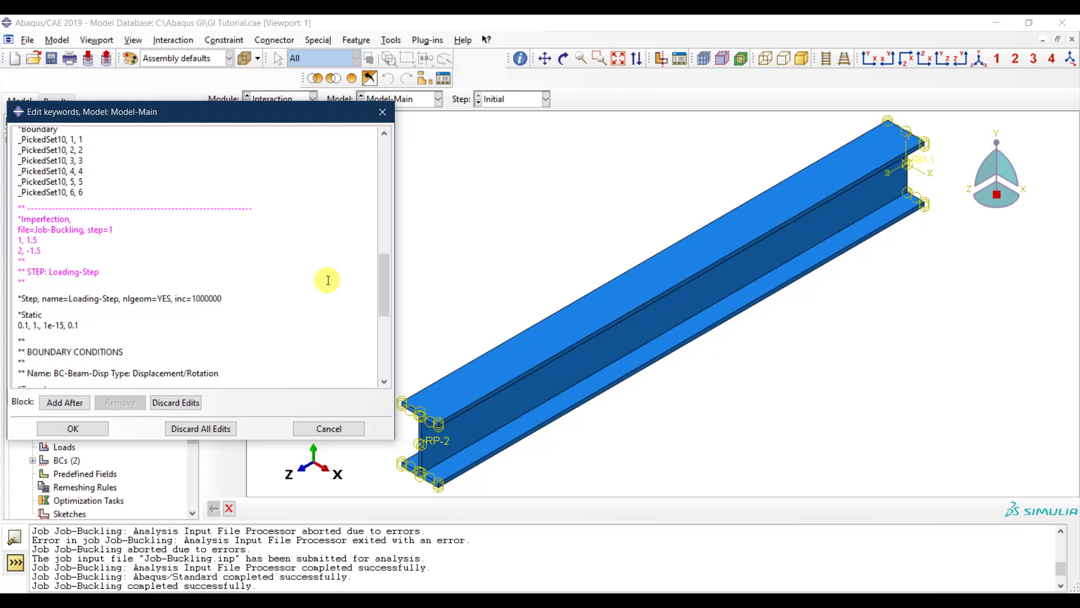
# Step: Change the magnitude of the mode 2 imperfection factor to 10, edit the mode 1 factor as well, and accept the keyword edits
pyautogui.hotkey('shift', 'Left')
pyautogui.hotkey('shift', 'Left')
pyautogui.hotkey('shift', 'Right')
pyautogui.write('10')
pyautogui.press('Up')
pyautogui.hotkey('shift', 'Left')
pyautogui.hotkey('shift', 'Left')
pyautogui.write('0')
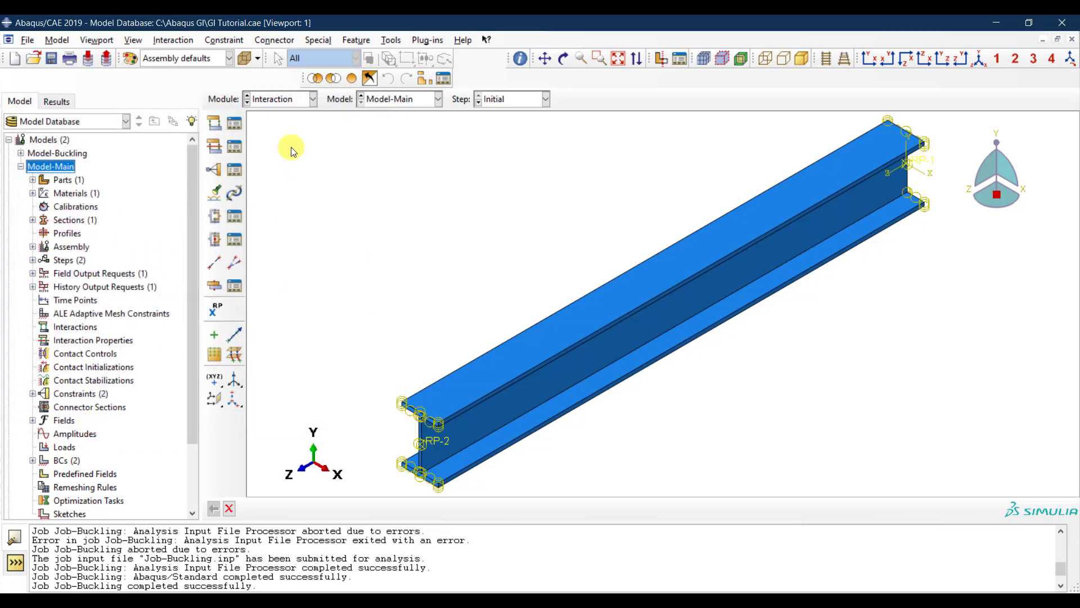
# Step: Switch to the Job module and create a full-analysis job named Job-Loading for Model-Main with the default settings
pyautogui.click(296, 97)
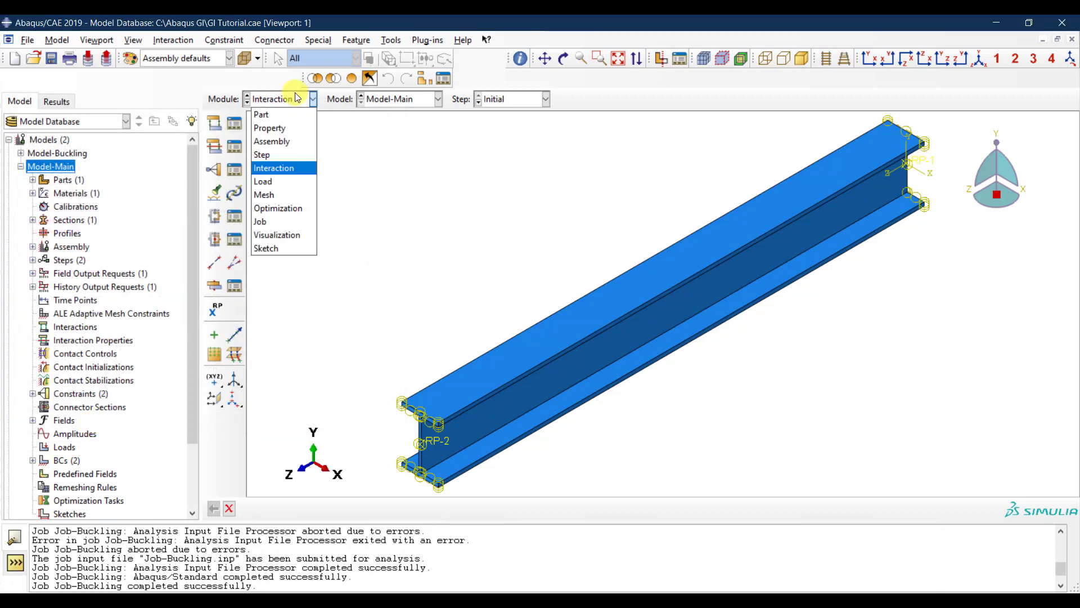
pyautogui.click(288, 222)
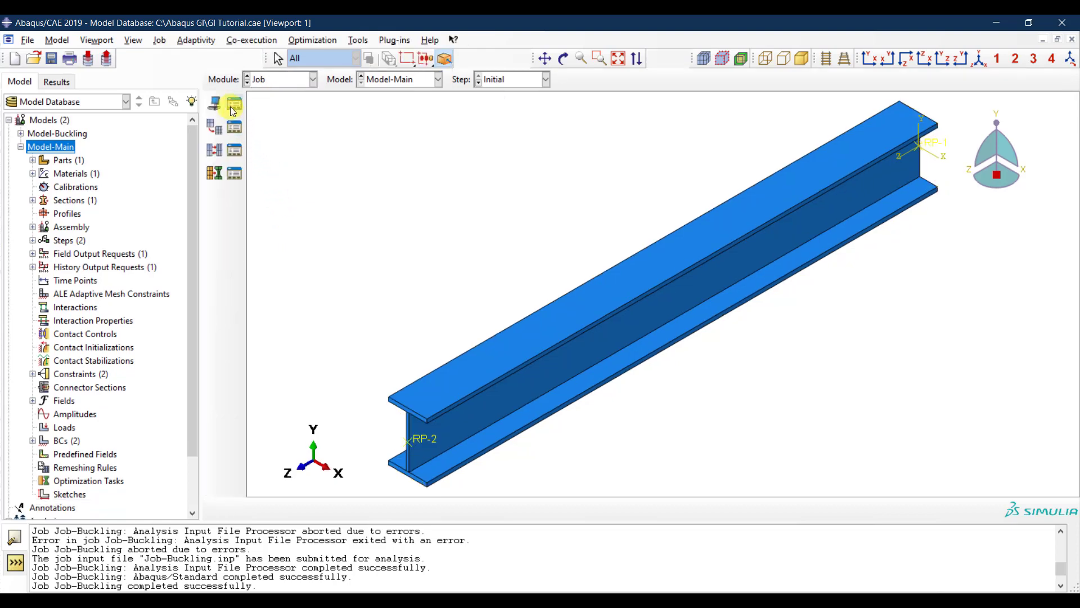
pyautogui.click(232, 104)
pyautogui.click(125, 410)
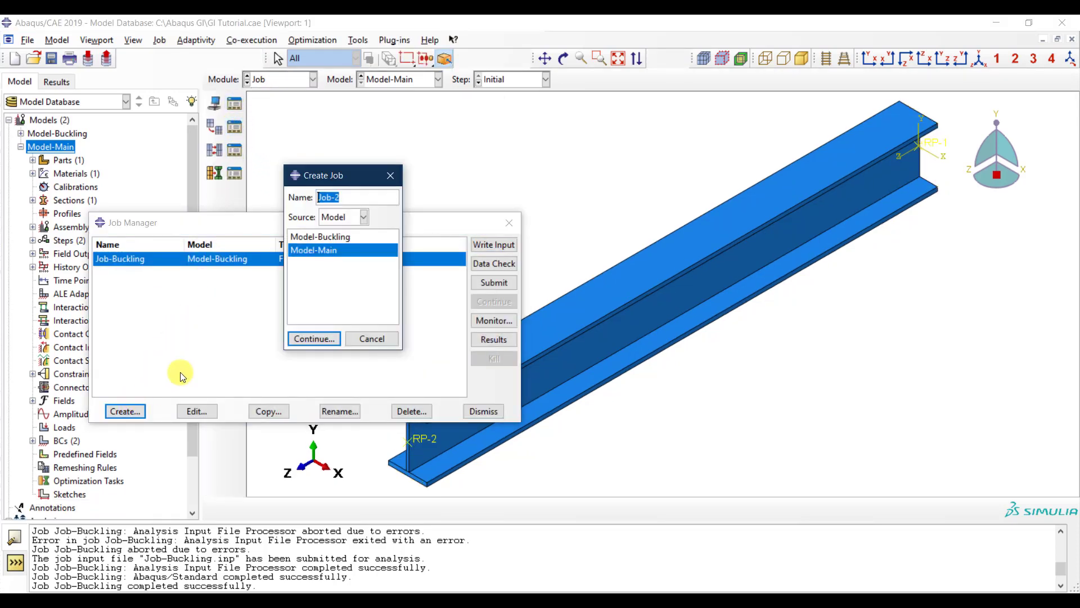
pyautogui.click(365, 194)
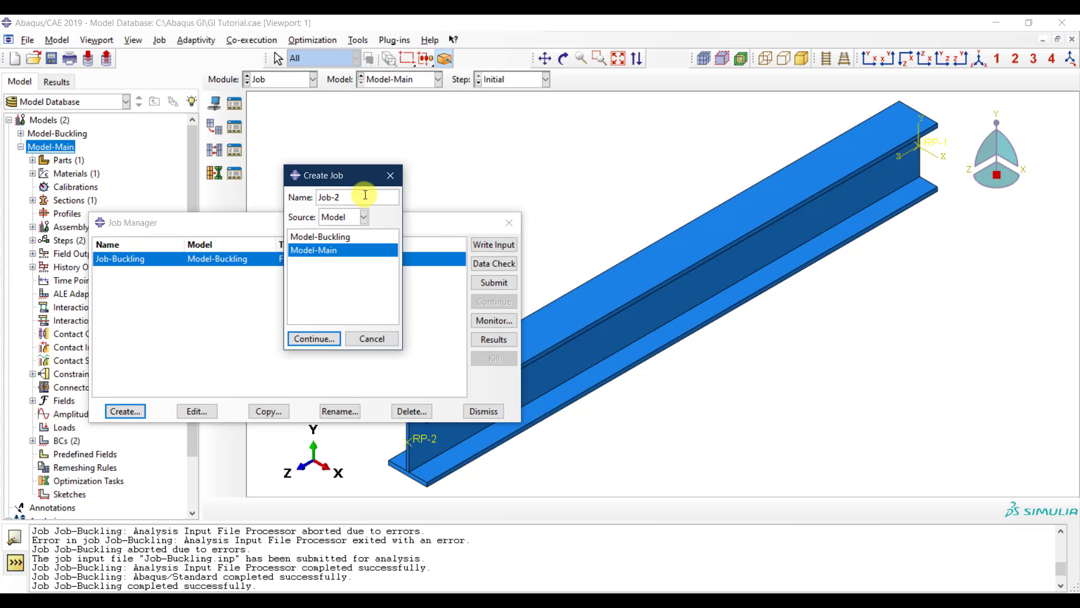
pyautogui.press('BackSpace')
pyautogui.write('Loading')
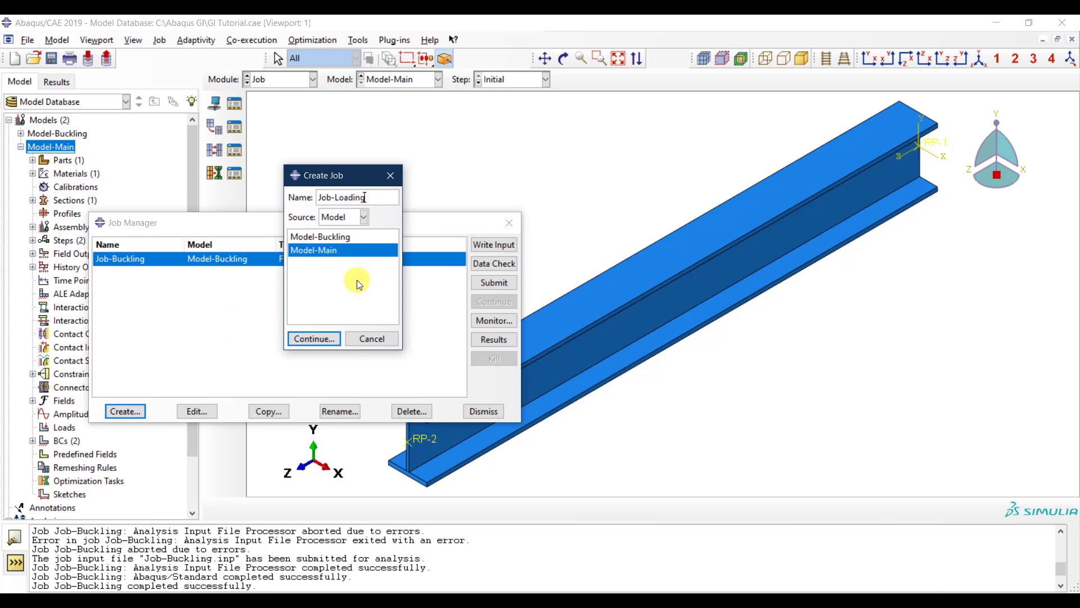
pyautogui.click(315, 339)
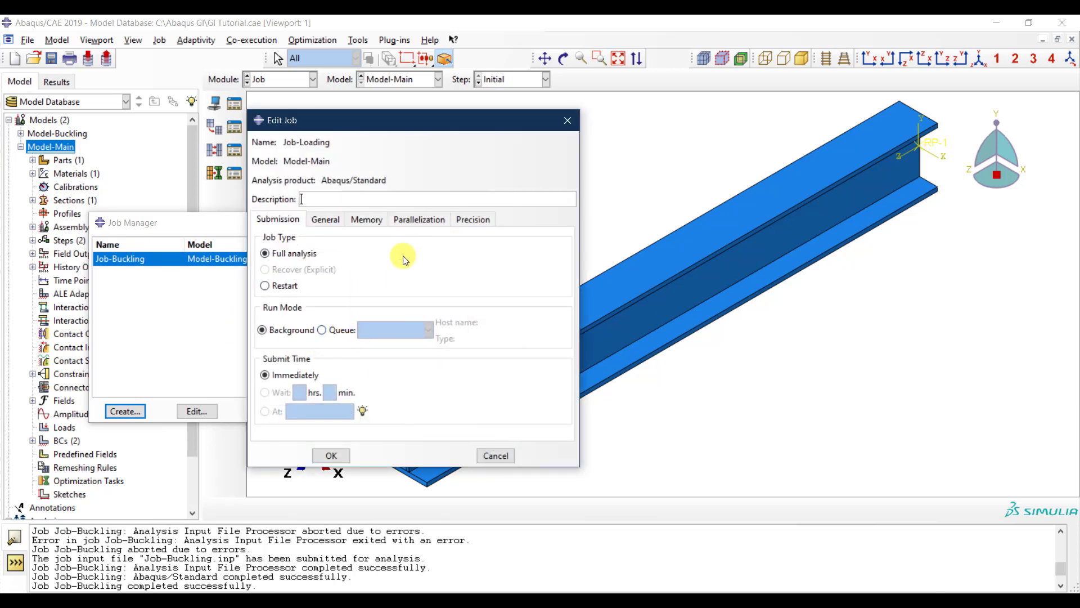
pyautogui.click(335, 457)
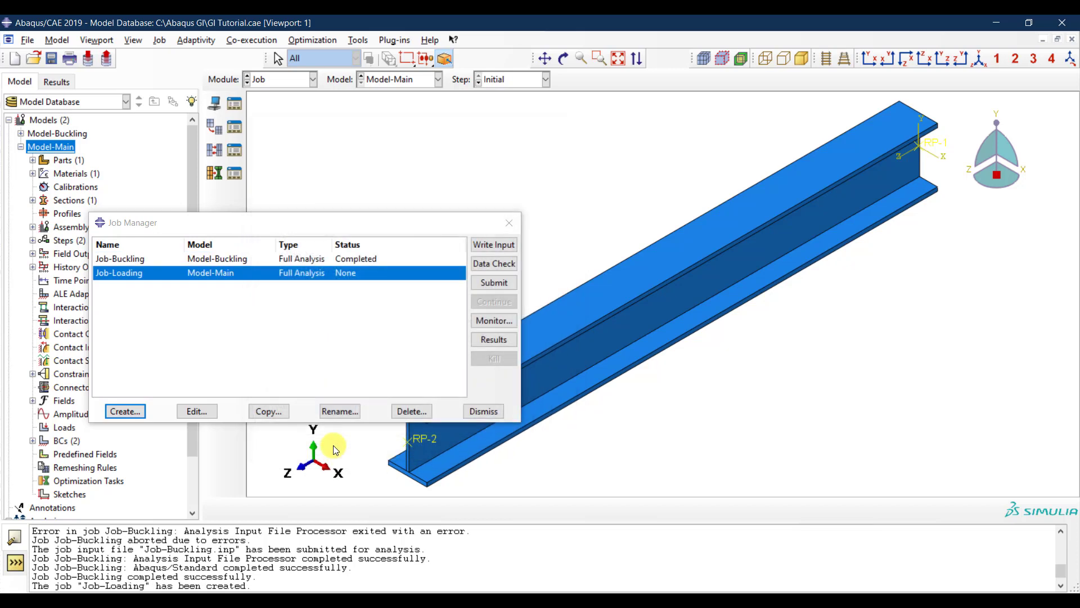
# Step: Submit Job-Loading and display the first frame of its results
pyautogui.click(488, 284)
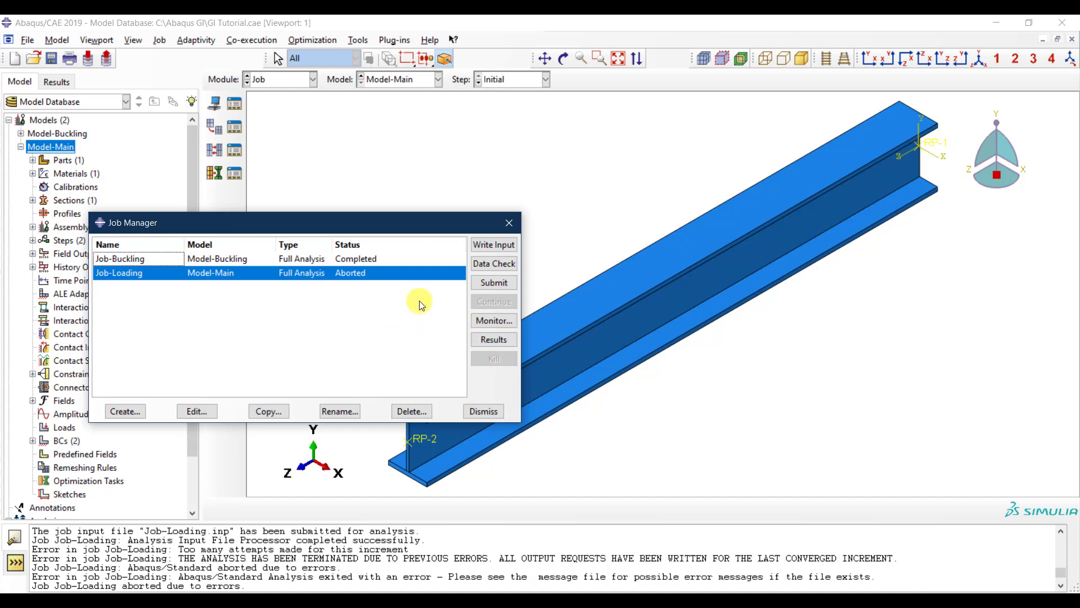
pyautogui.click(485, 340)
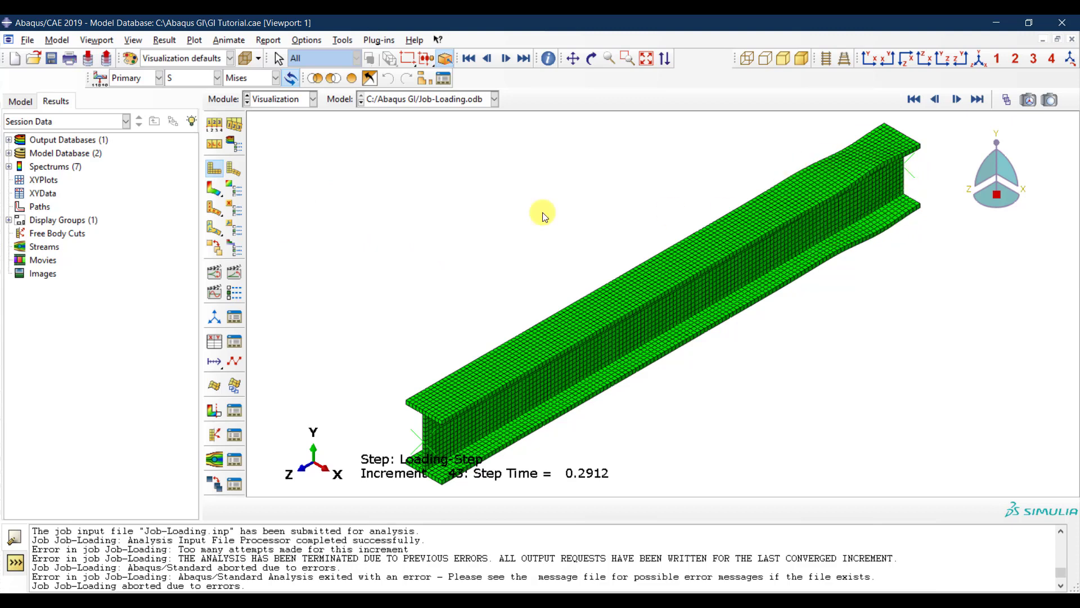
pyautogui.click(915, 100)
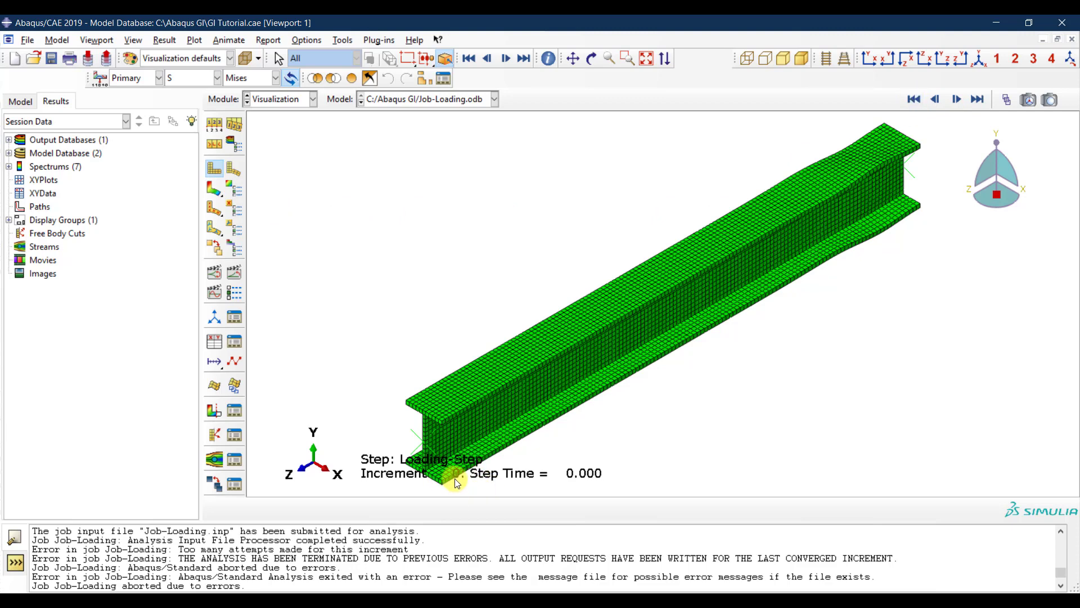
# Step: Examine the beam's initial imperfect shape at increment 0 in isometric and side views, focusing on the end with wavy flanges
pyautogui.scroll(-3, 459, 385)
pyautogui.scroll(8, 458, 377)
pyautogui.scroll(-1, 488, 452)
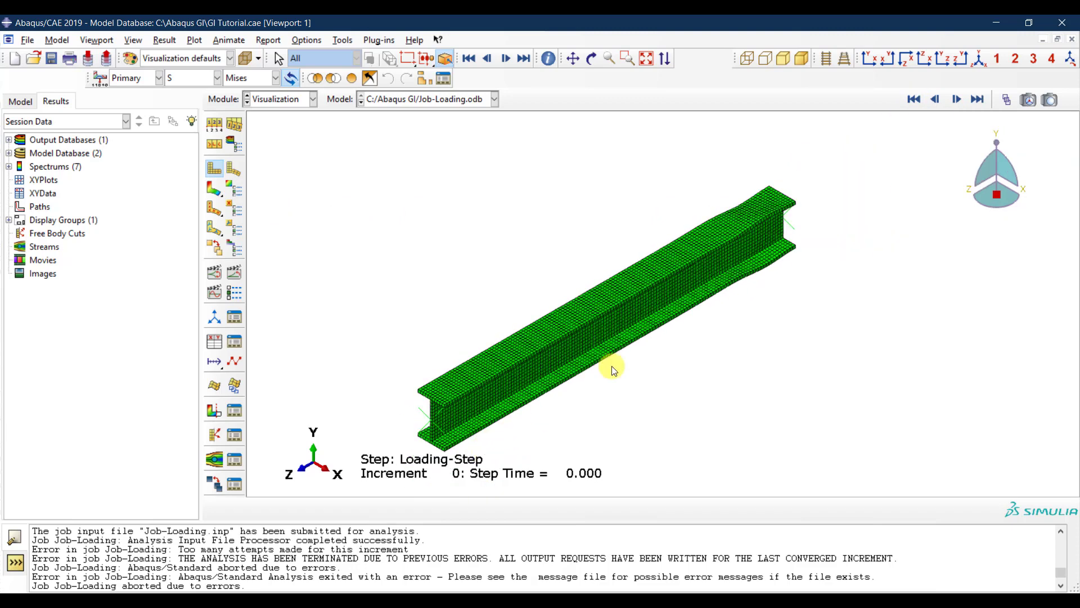
pyautogui.scroll(-2, 796, 215)
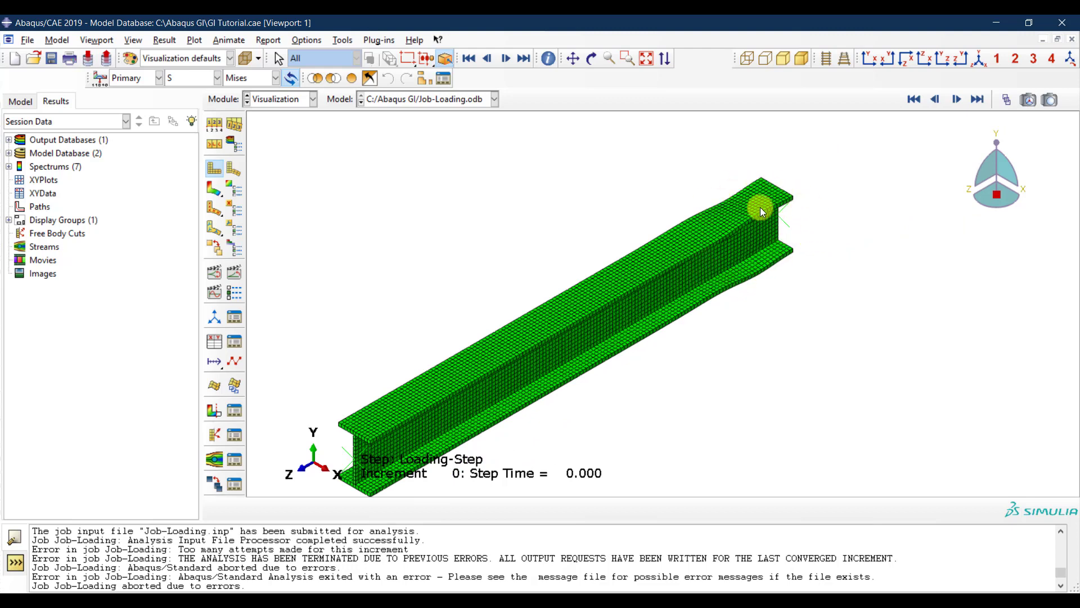
pyautogui.click(960, 58)
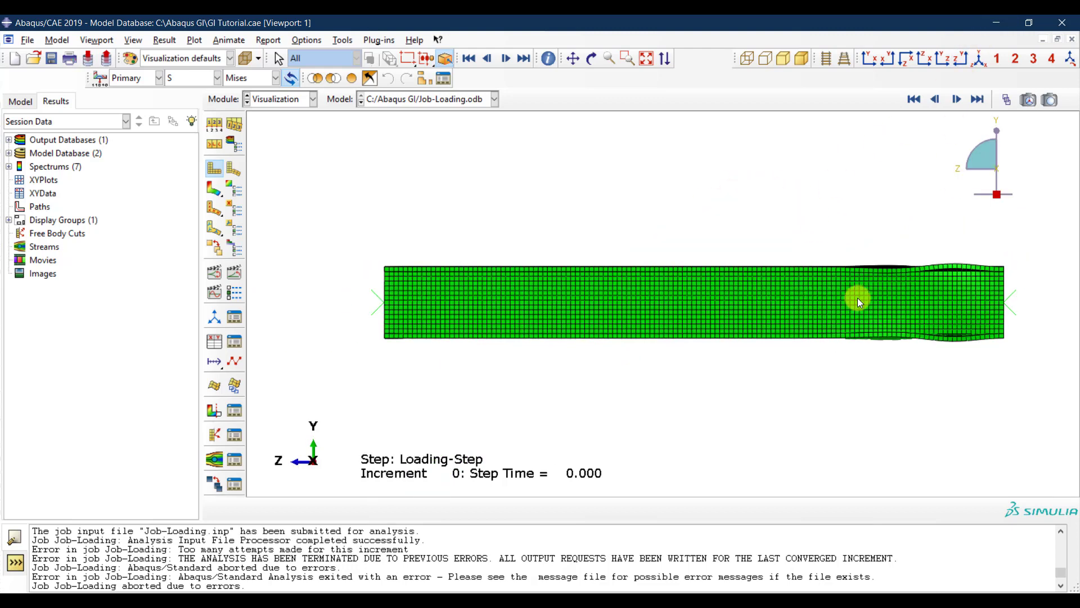
pyautogui.scroll(-3, 1026, 304)
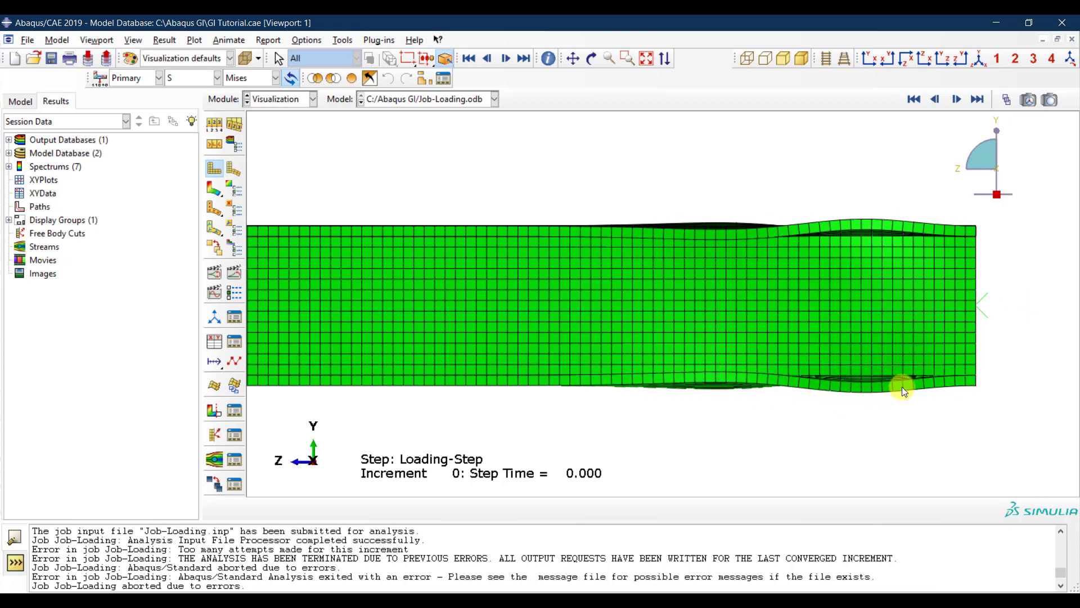
pyautogui.scroll(1, 875, 387)
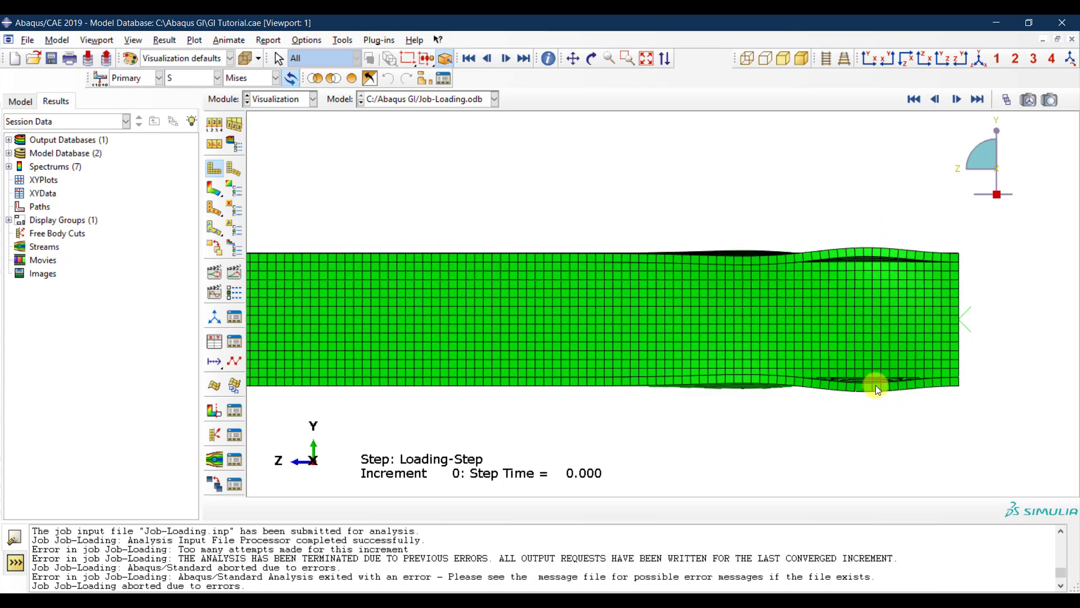
pyautogui.scroll(1, 875, 387)
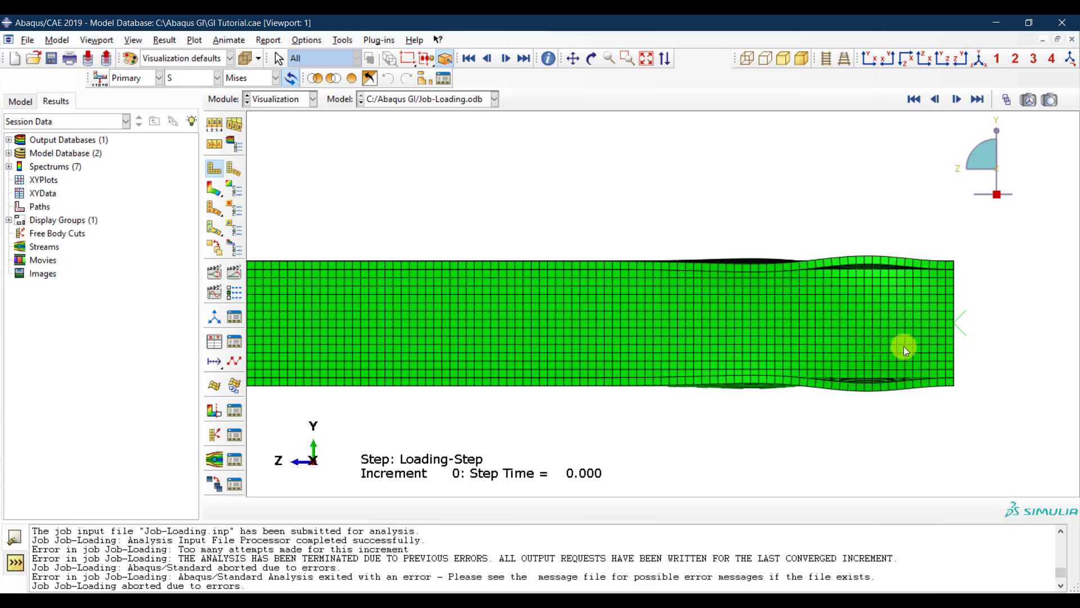
pyautogui.scroll(2, 903, 346)
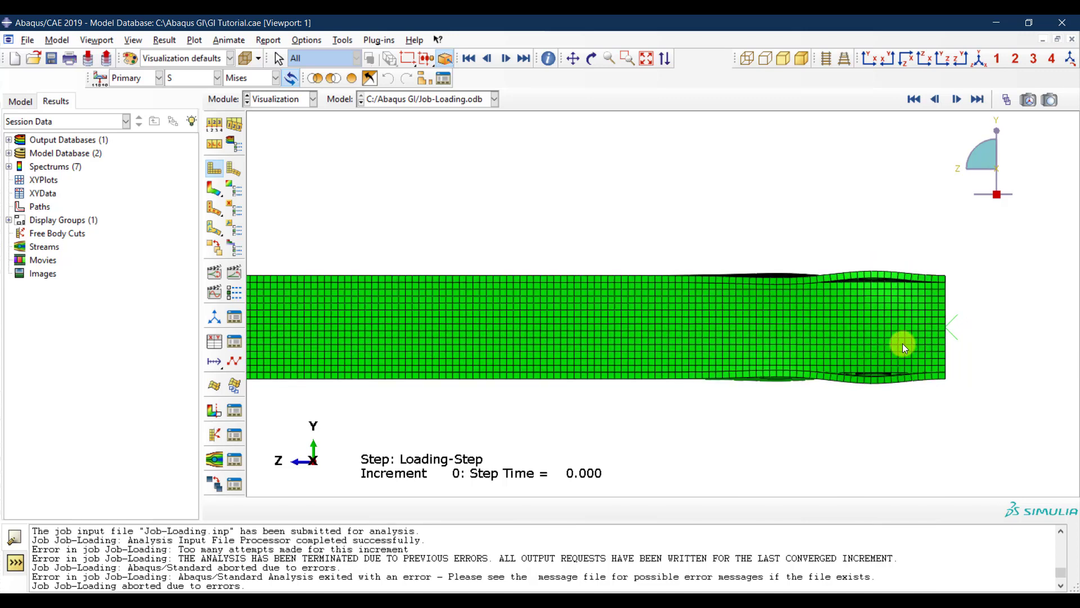